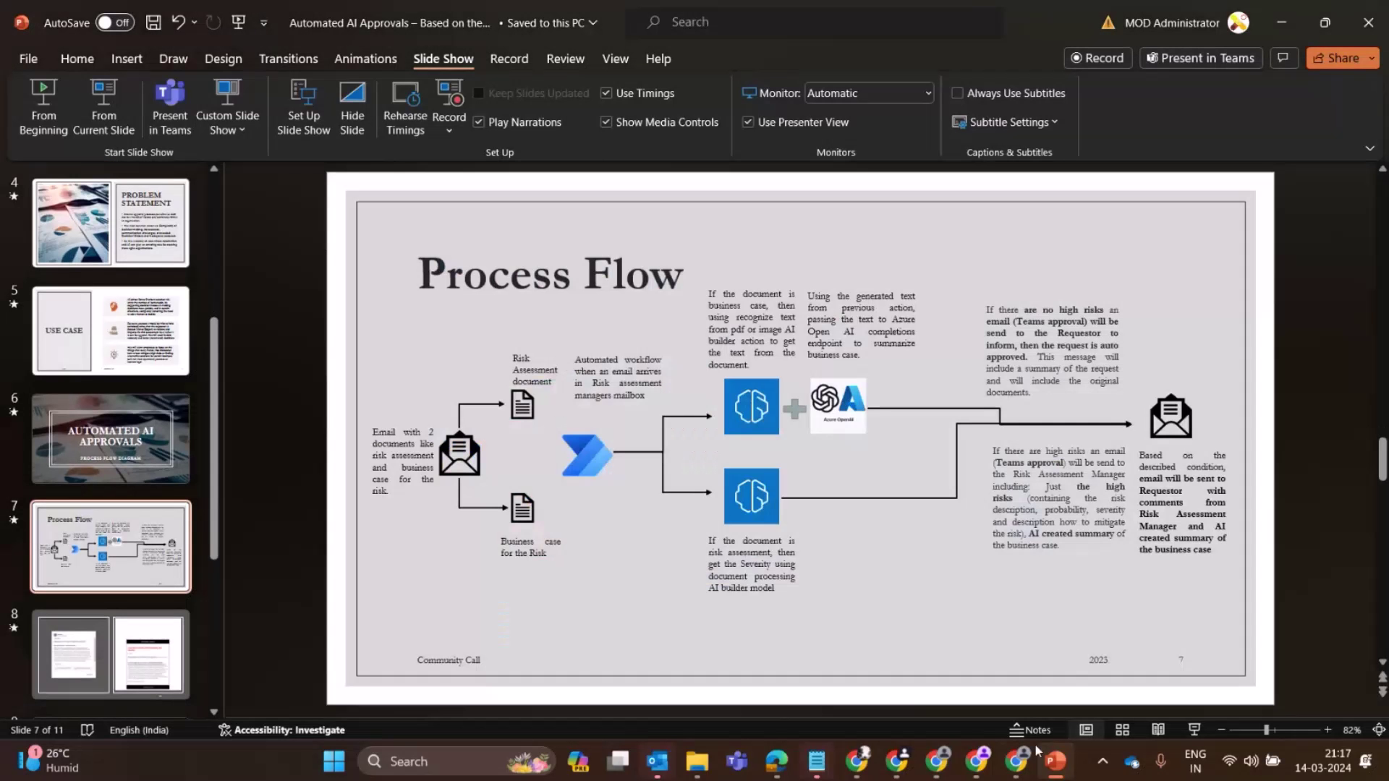
Step: Return to the 'Predict High risk investments' flow in Power Apps and close the More navigation panel
left_click(1021, 758)
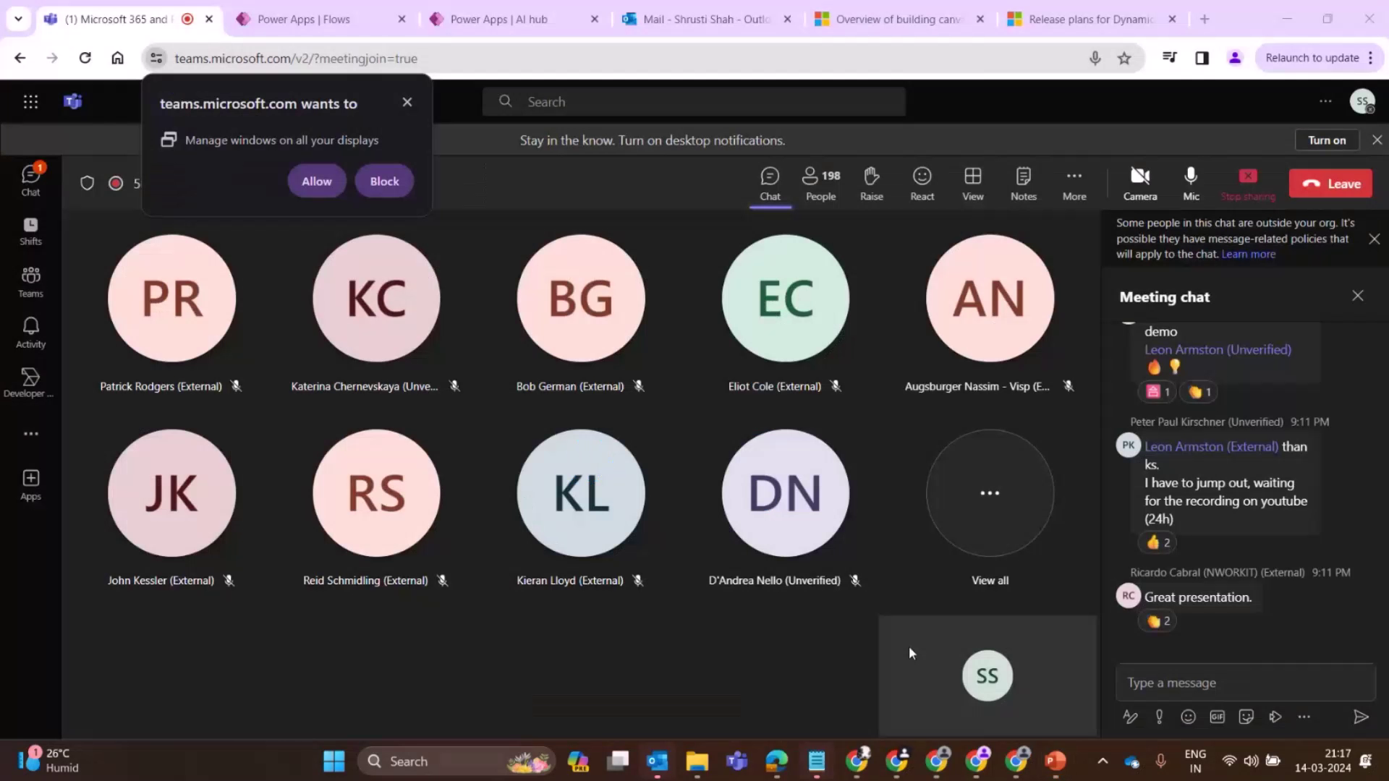
key("ctrl+Tab")
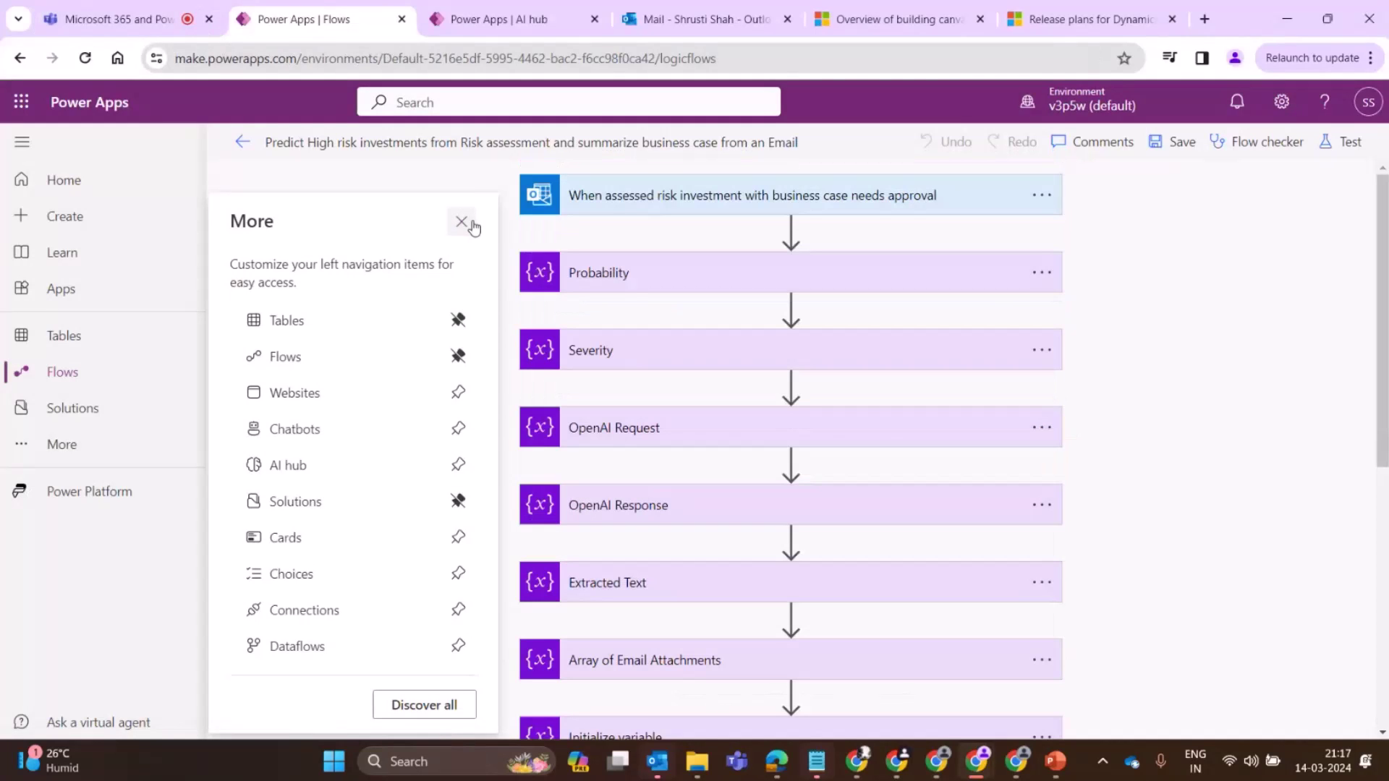
left_click(461, 223)
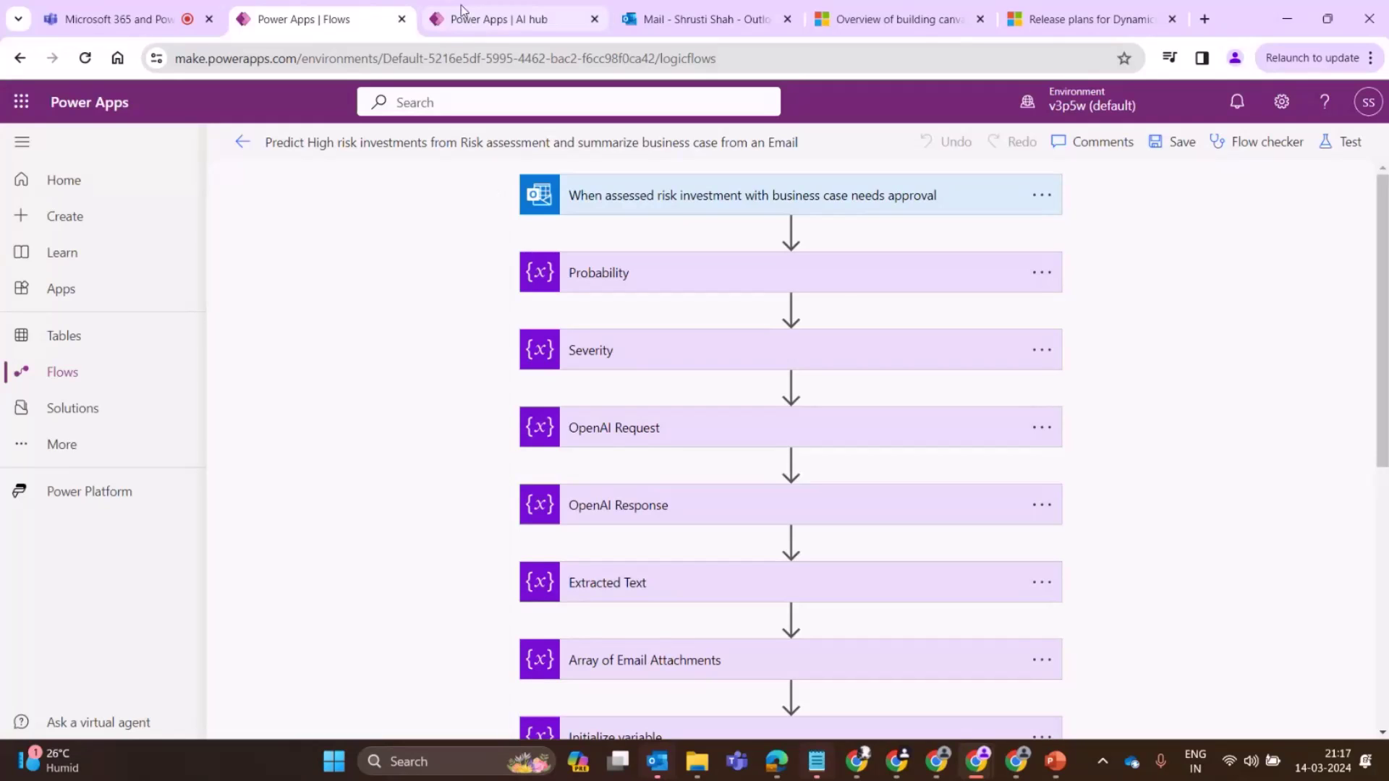
Step: From the AI hub, open AI prompts, preview the Summarize text template, and cancel without saving
left_click(461, 12)
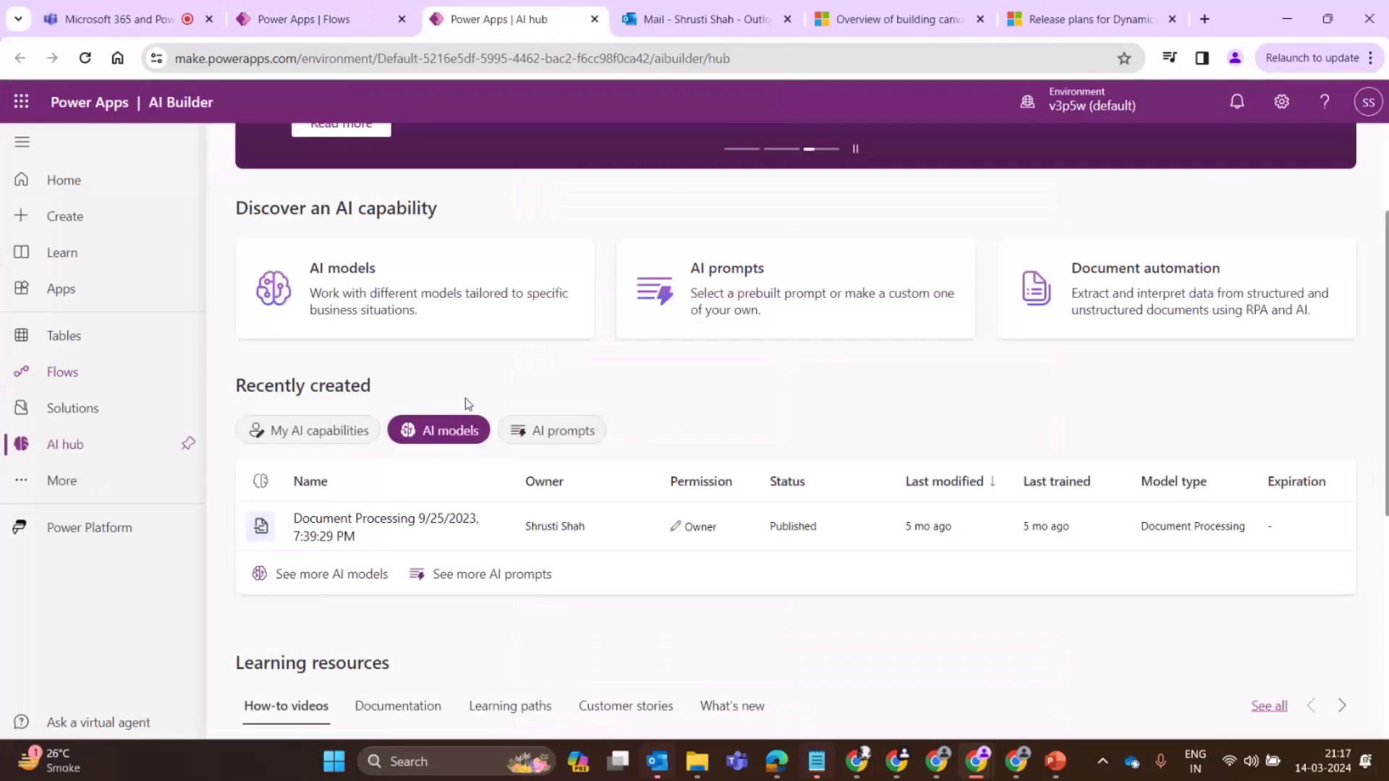
scroll(466, 399, "up", 2)
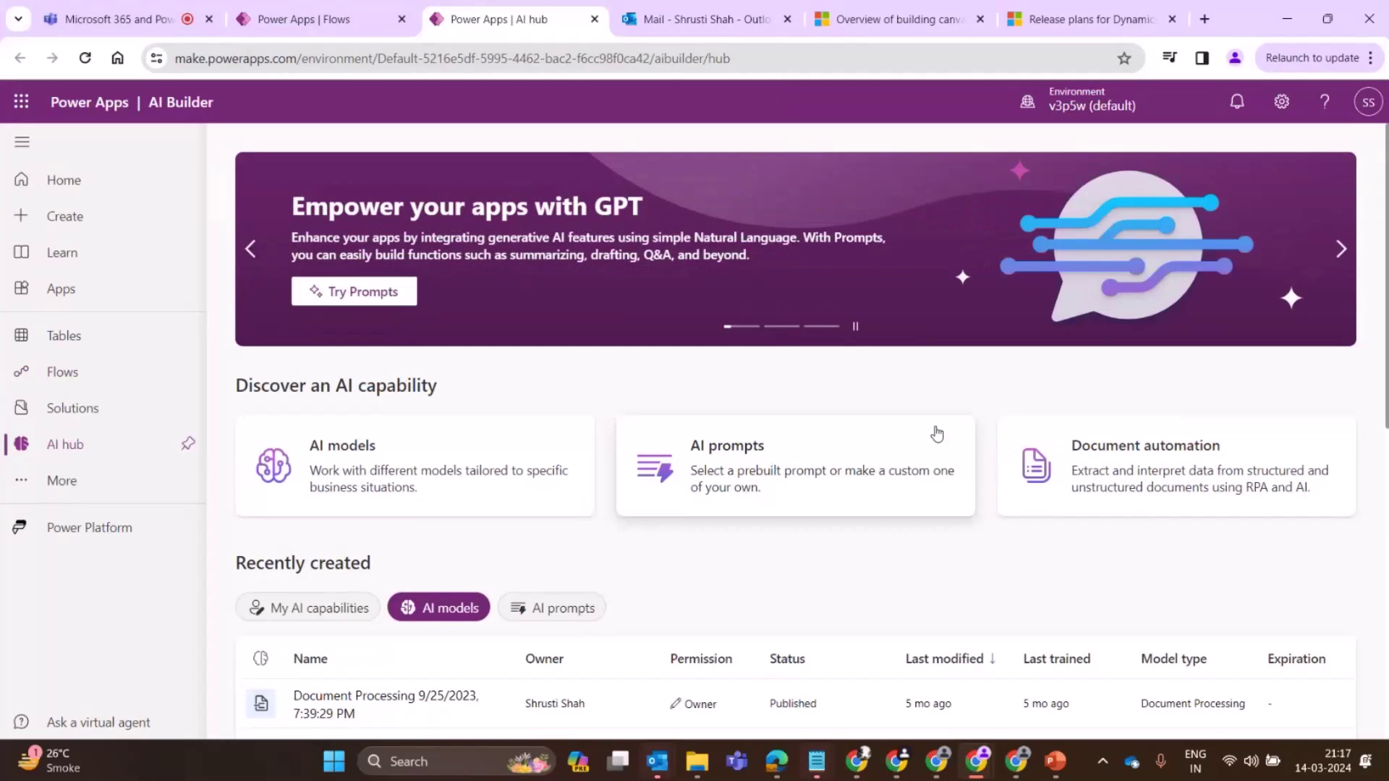
left_click(790, 471)
left_click(815, 307)
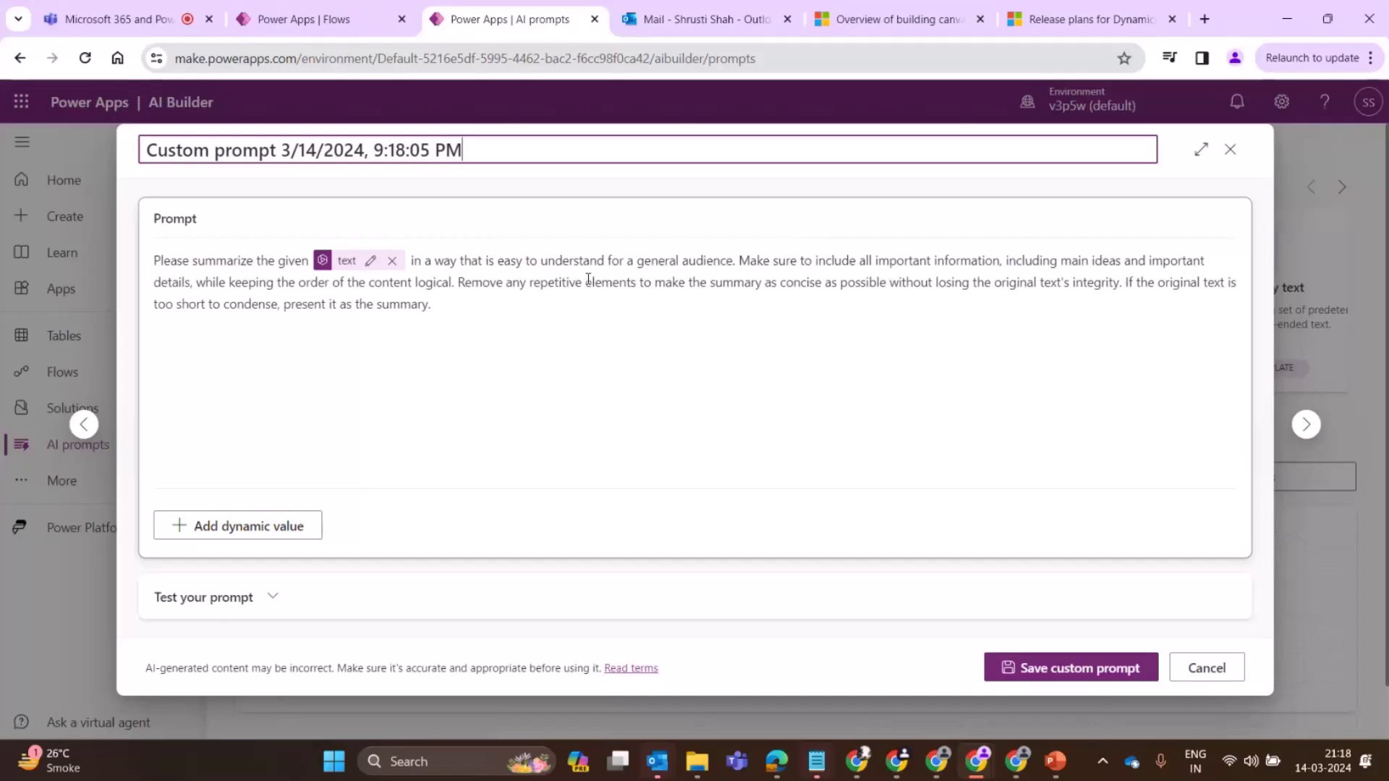
left_click(1227, 146)
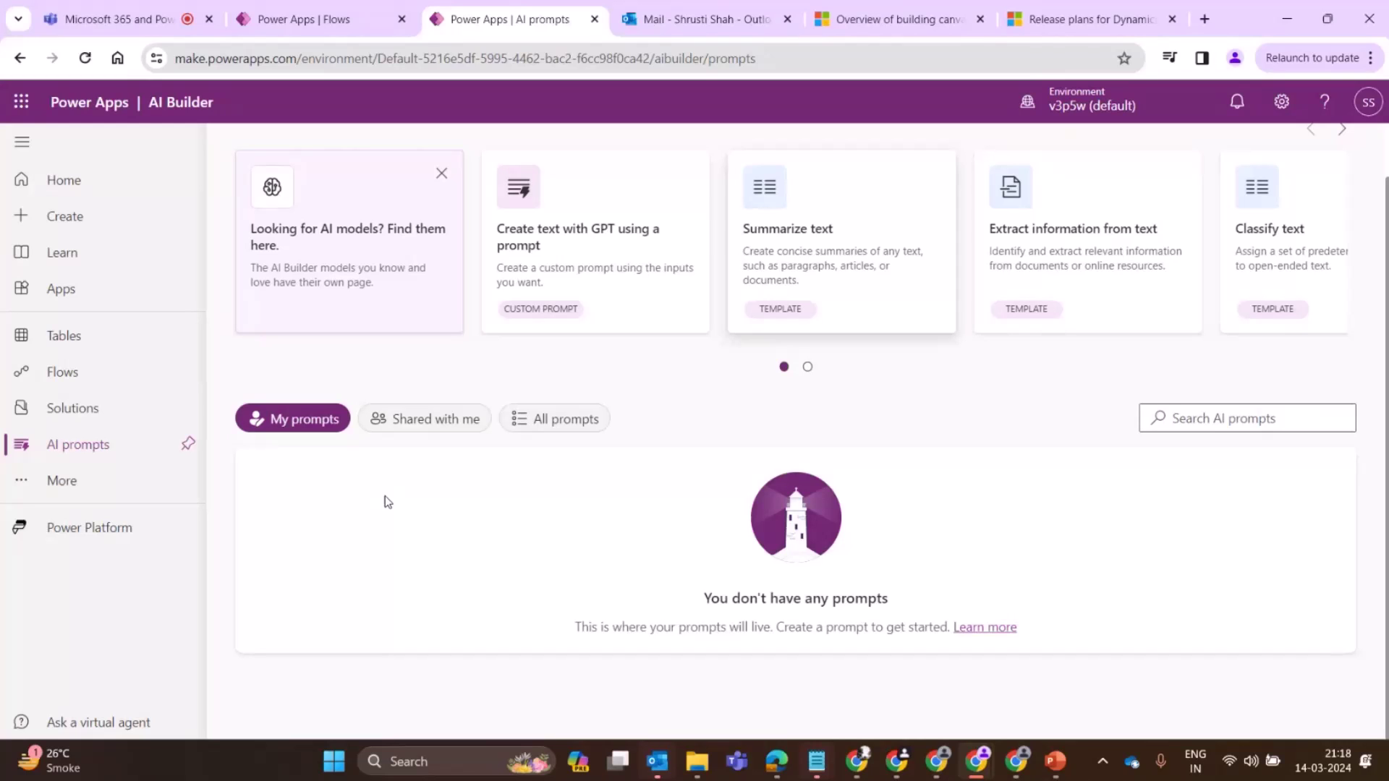
Step: Bring up Risk-Assessment7.pdf and zoom in on its page-1 risk table
left_click(1010, 771)
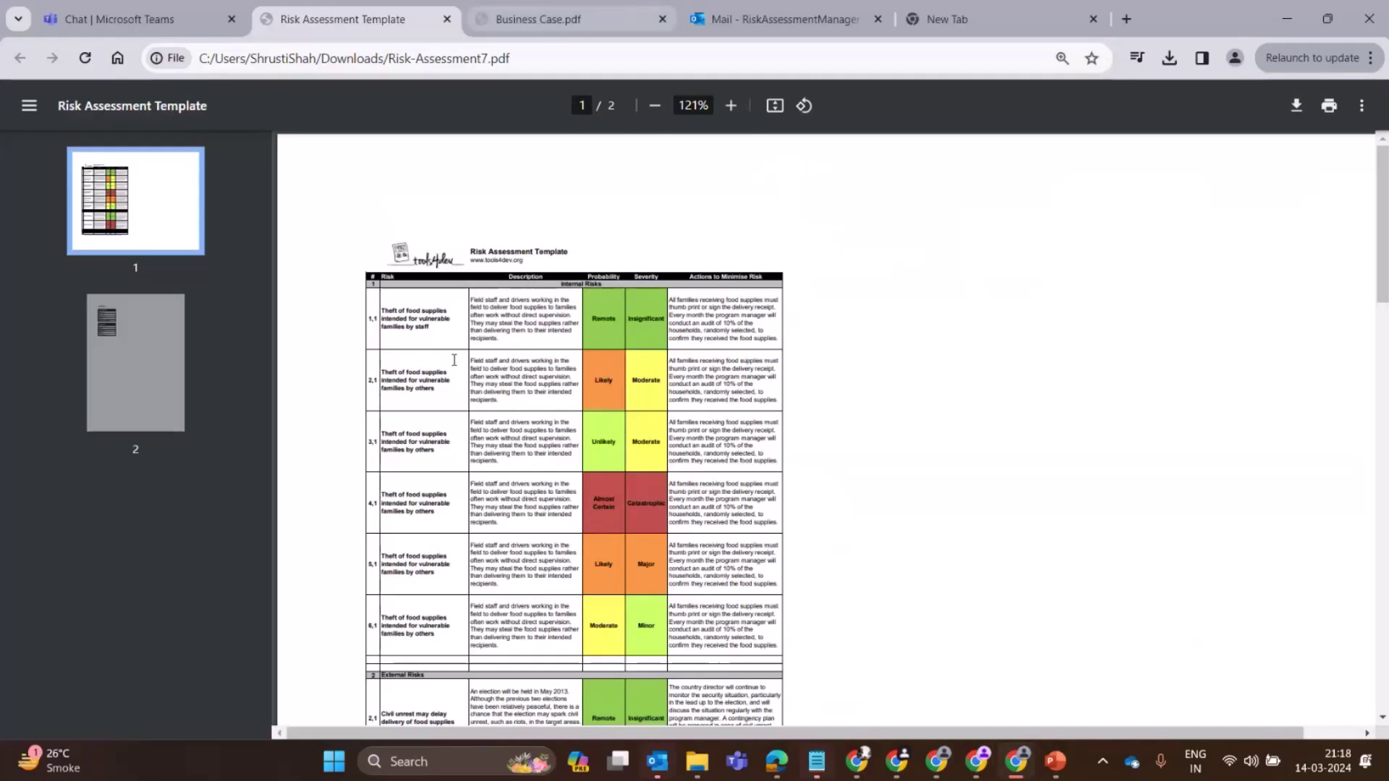
scroll(454, 360, "down", 3)
scroll(464, 441, "up", 3)
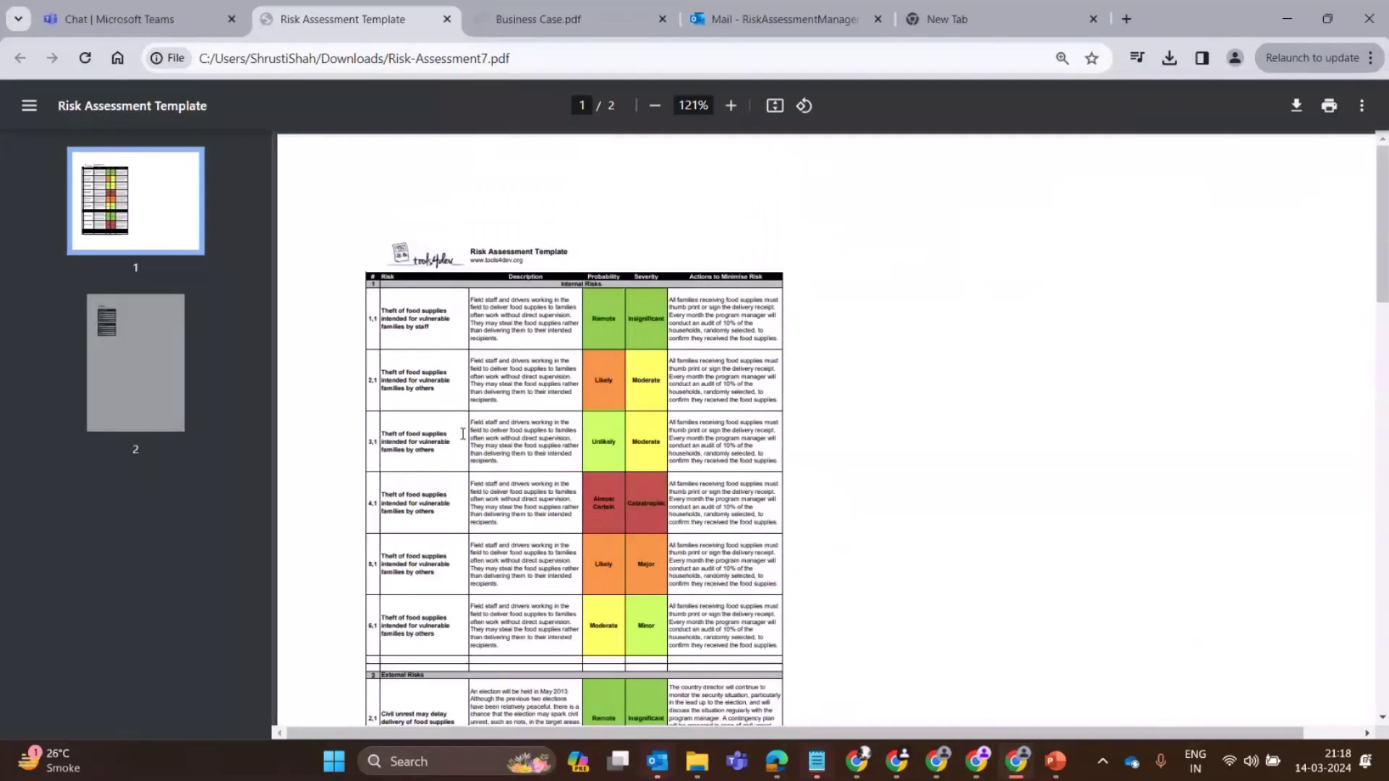
scroll(1032, 359, "up", 5)
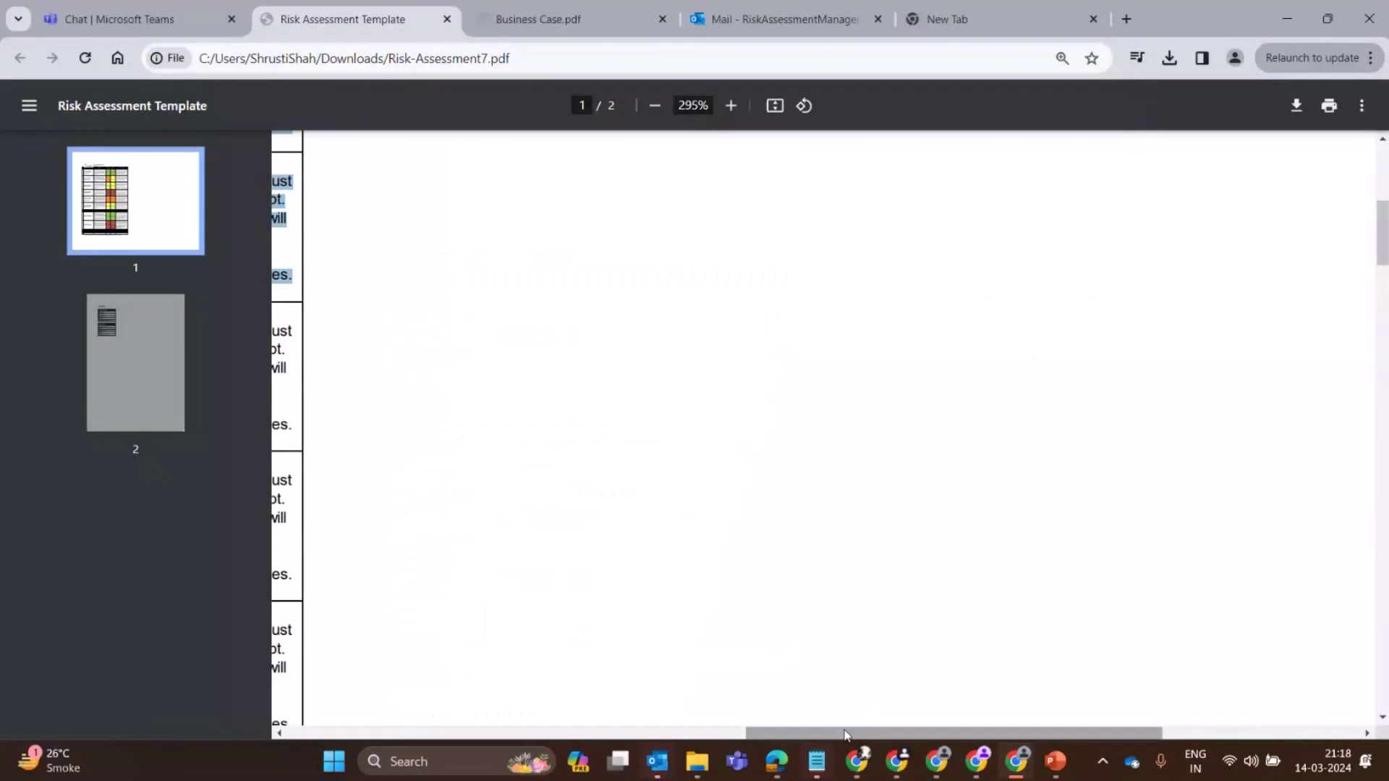
left_click_drag(844, 734, 418, 734)
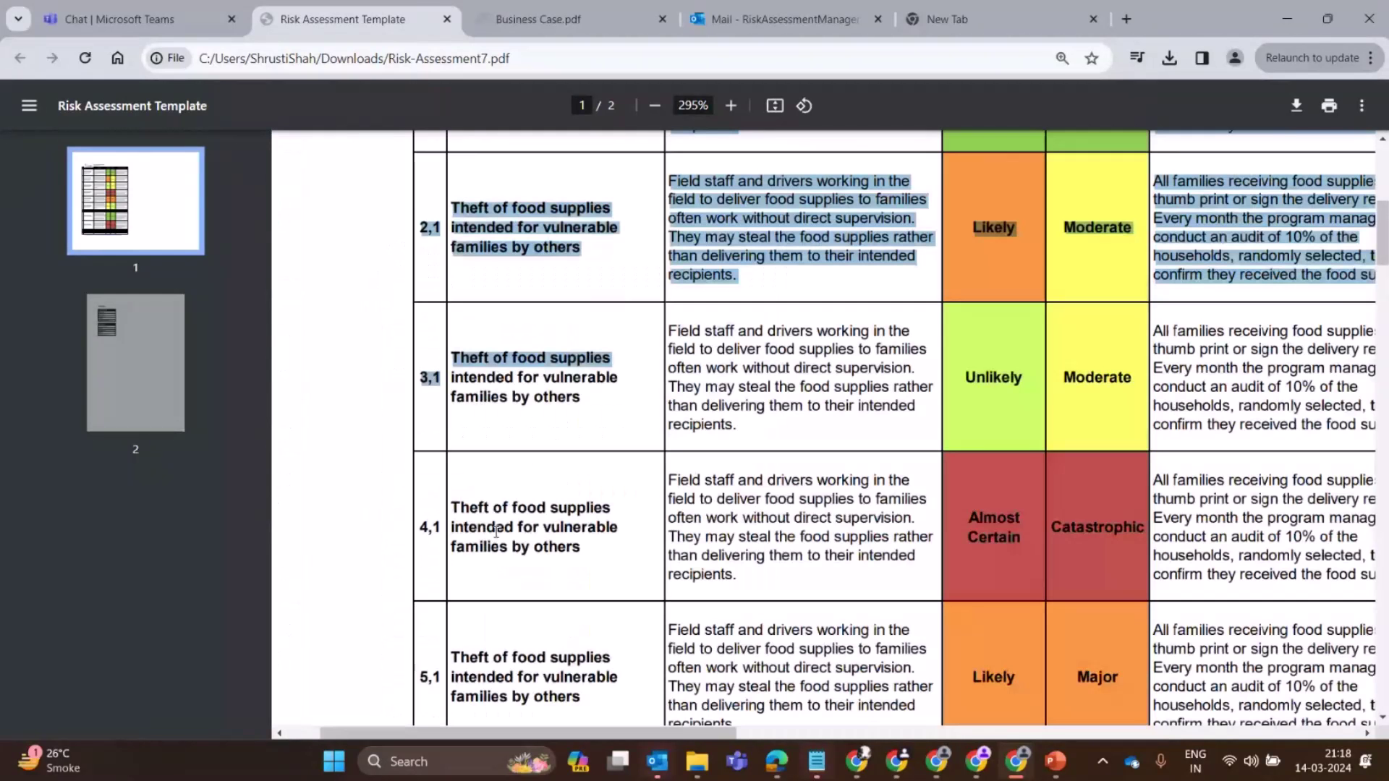
left_click(496, 532)
scroll(496, 532, "up", 3)
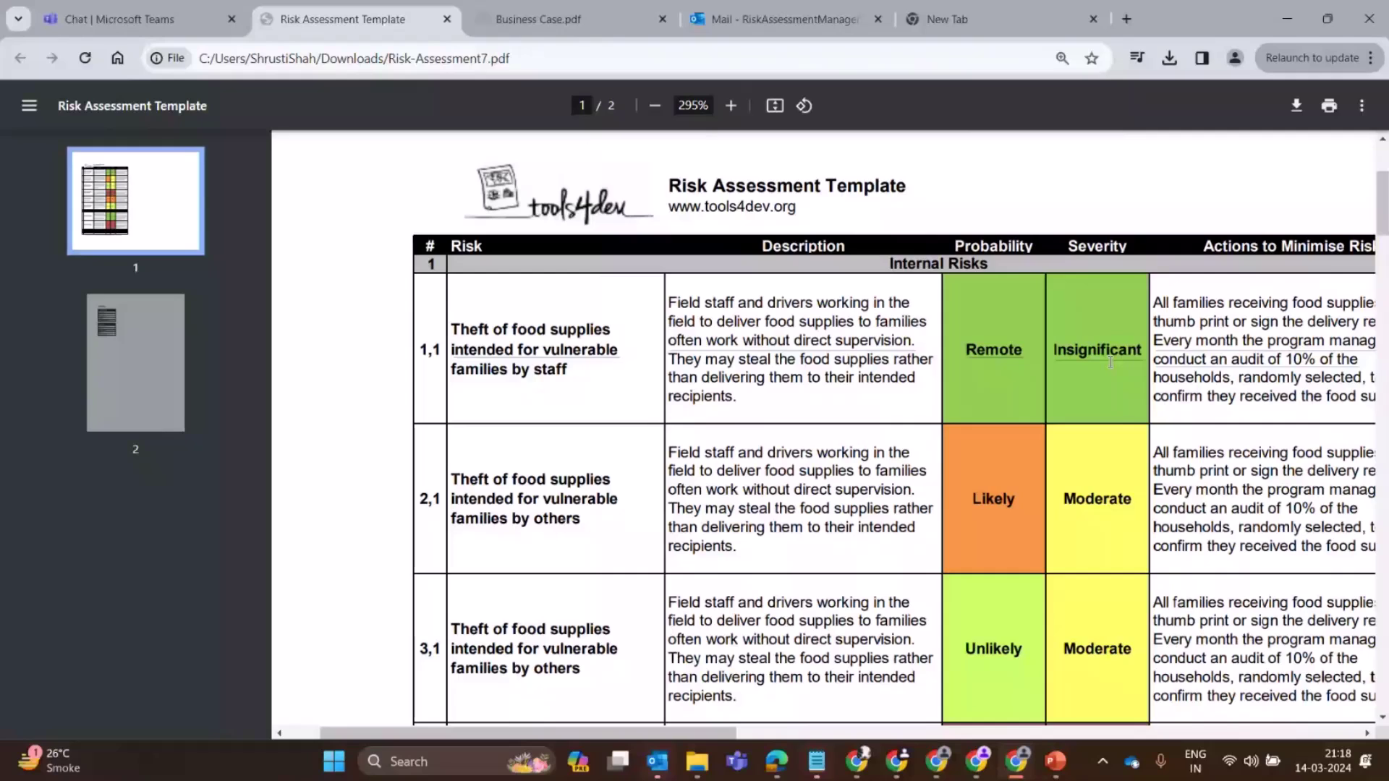
Step: Jump to page 2 to review the Probability and Severity ratings, including Catastrophic
key("Page_Down")
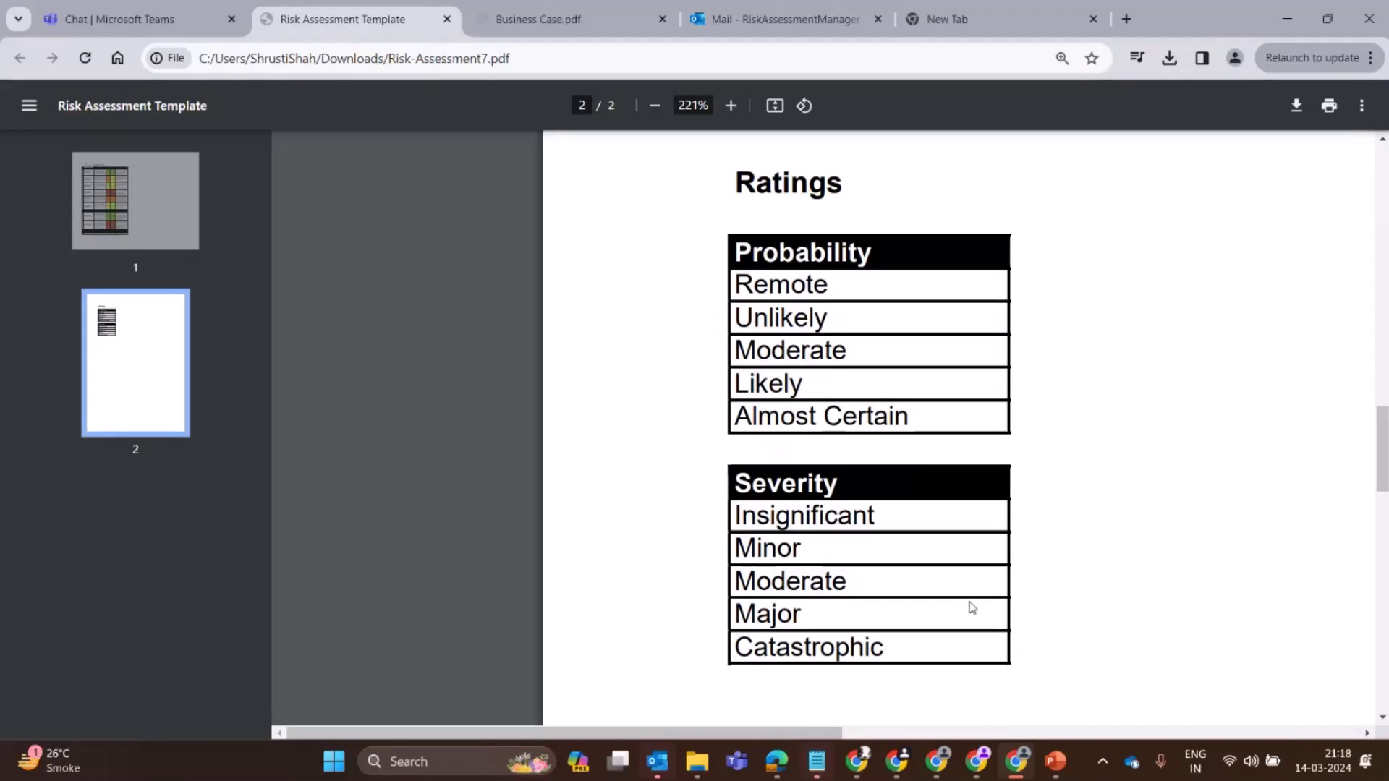
left_click_drag(904, 646, 701, 636)
left_click(737, 424)
Step: Scroll through the Business Case PDF pages, briefly rechecking the Risk Assessment ratings
left_click(585, 9)
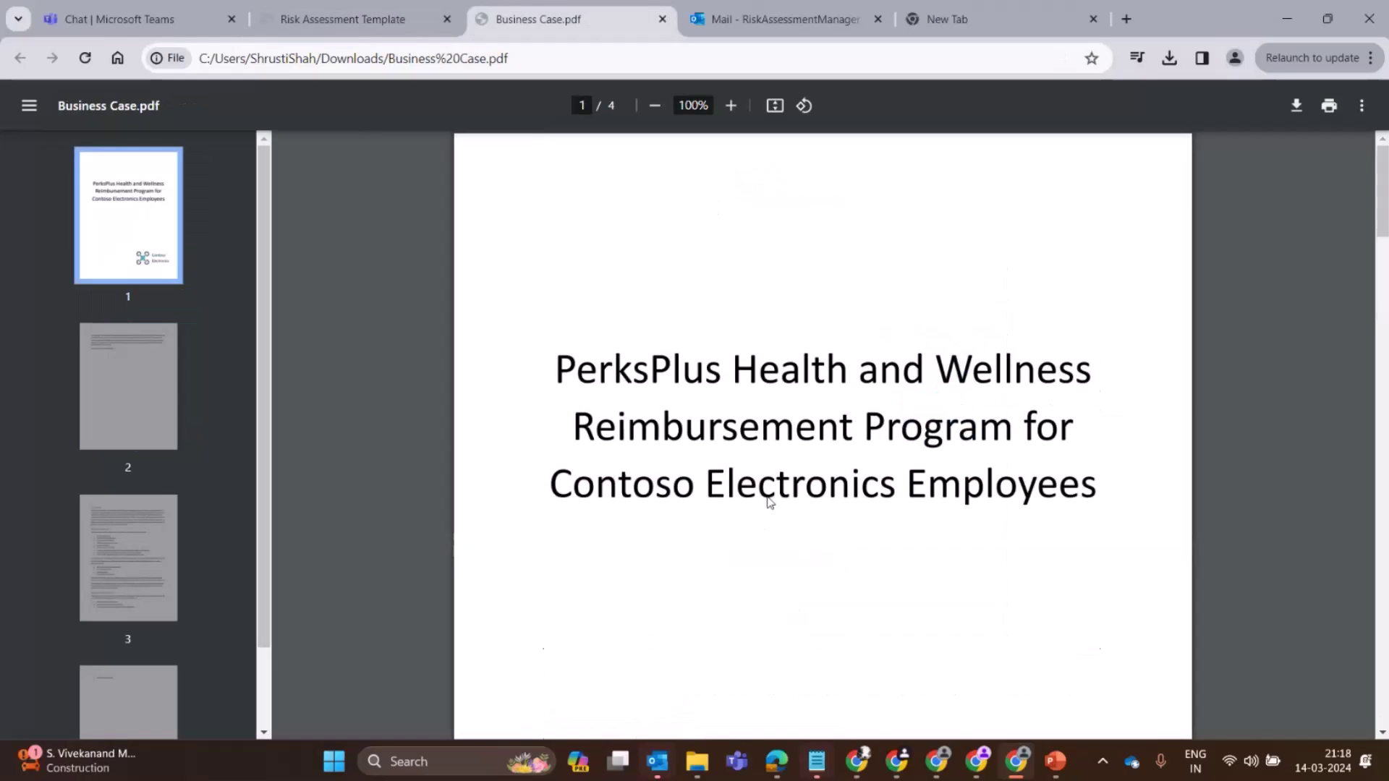
scroll(789, 430, "down", 7)
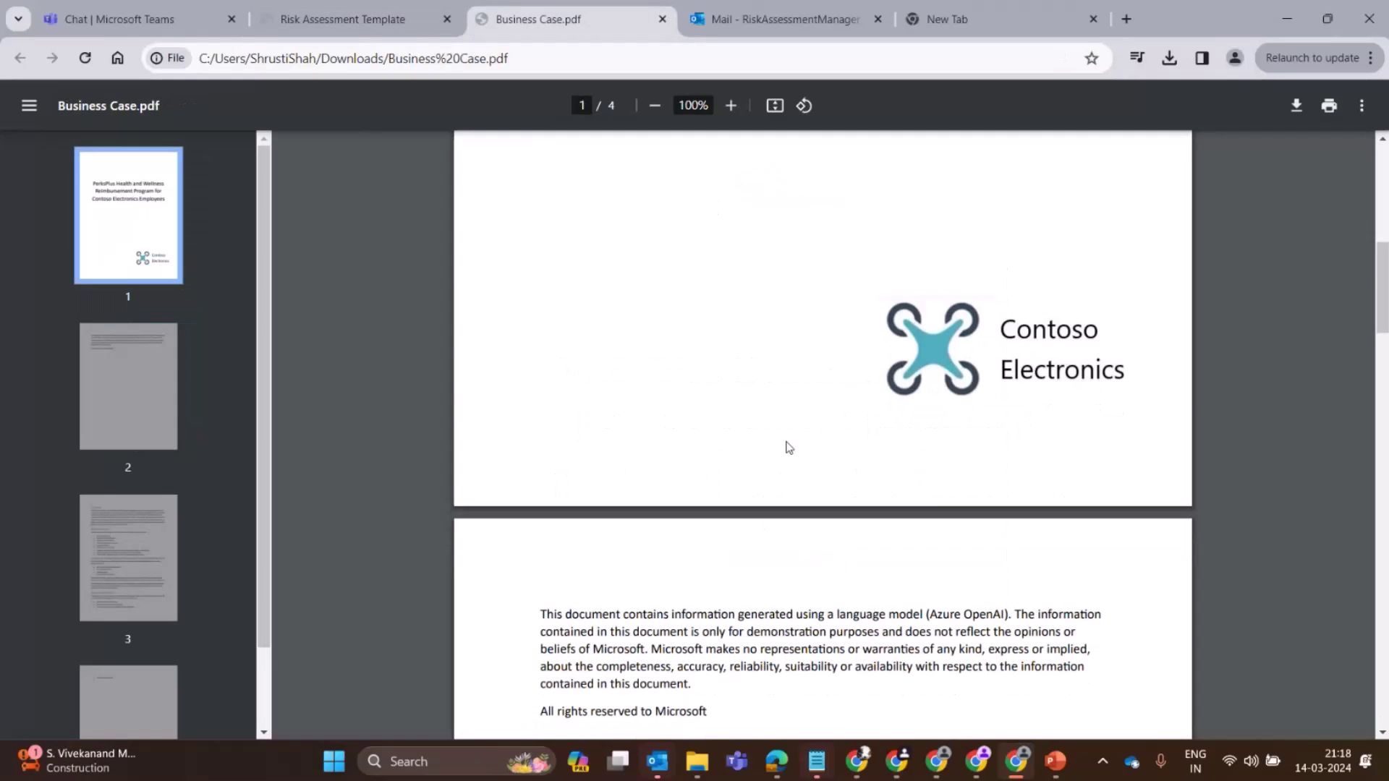
scroll(789, 448, "down", 20)
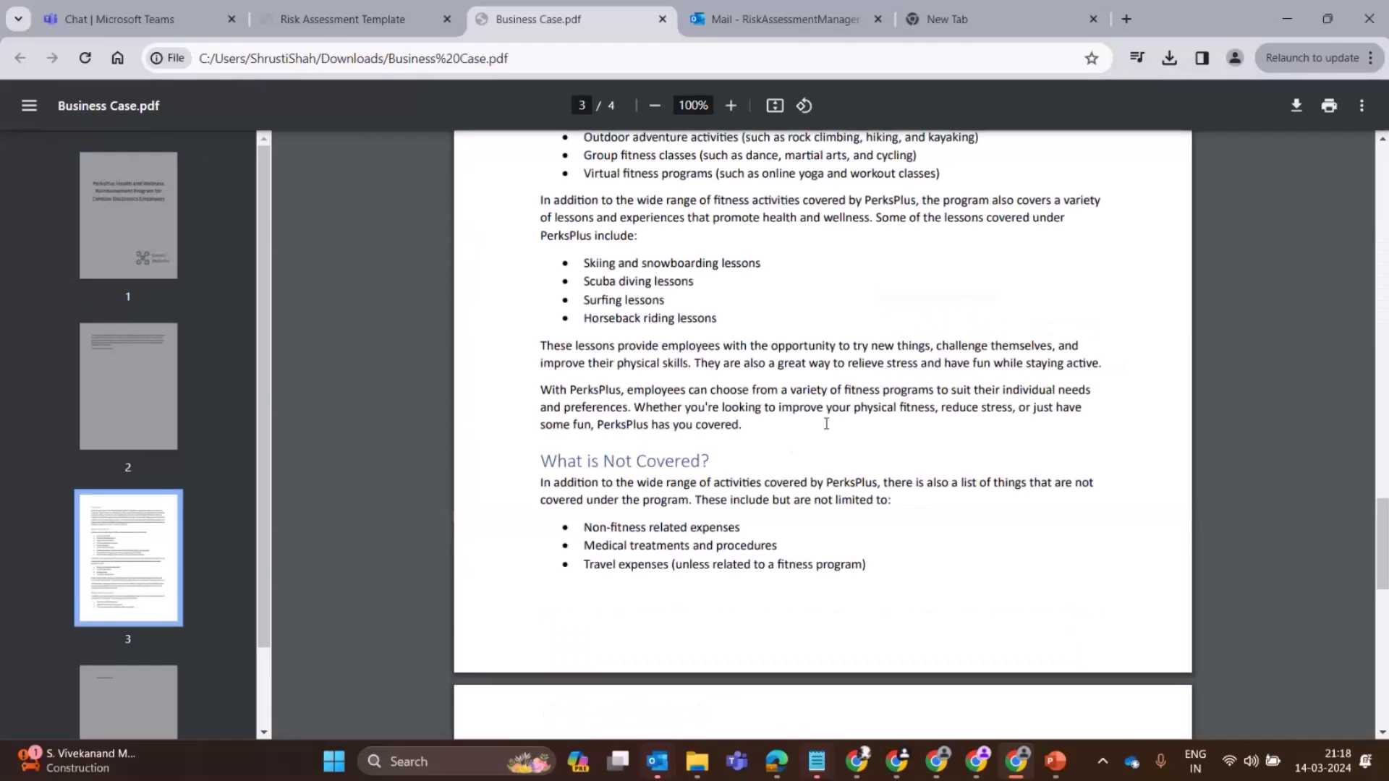
scroll(826, 424, "down", 6)
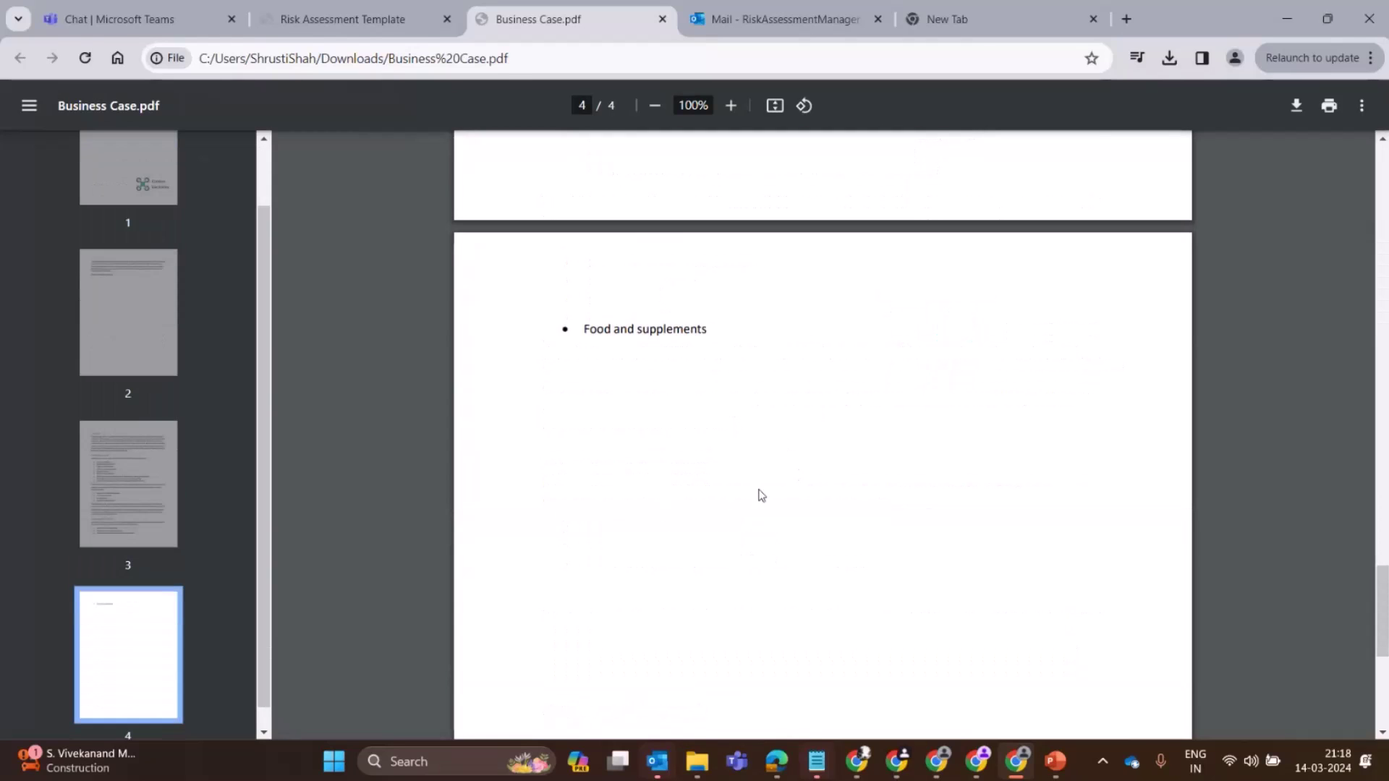
left_click(340, 14)
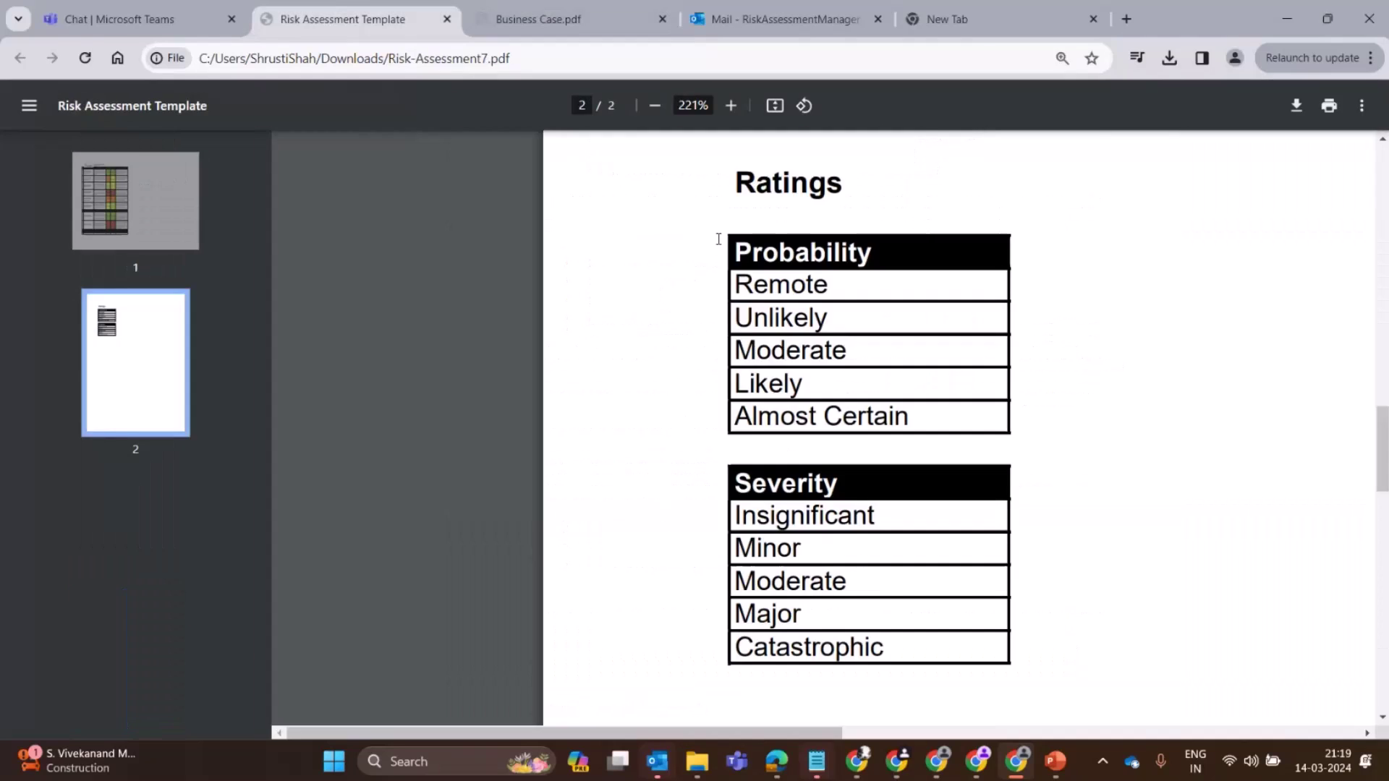
left_click(539, 18)
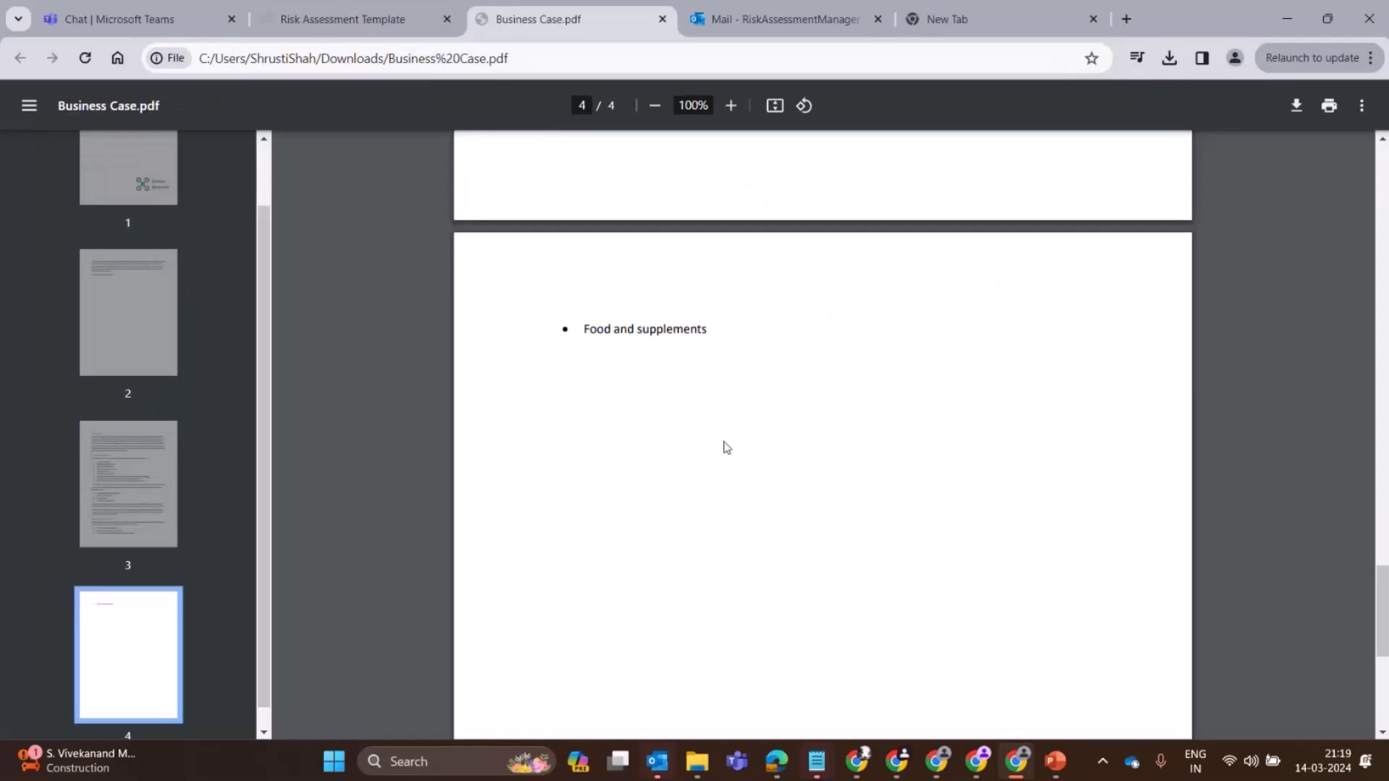
scroll(727, 448, "up", 14)
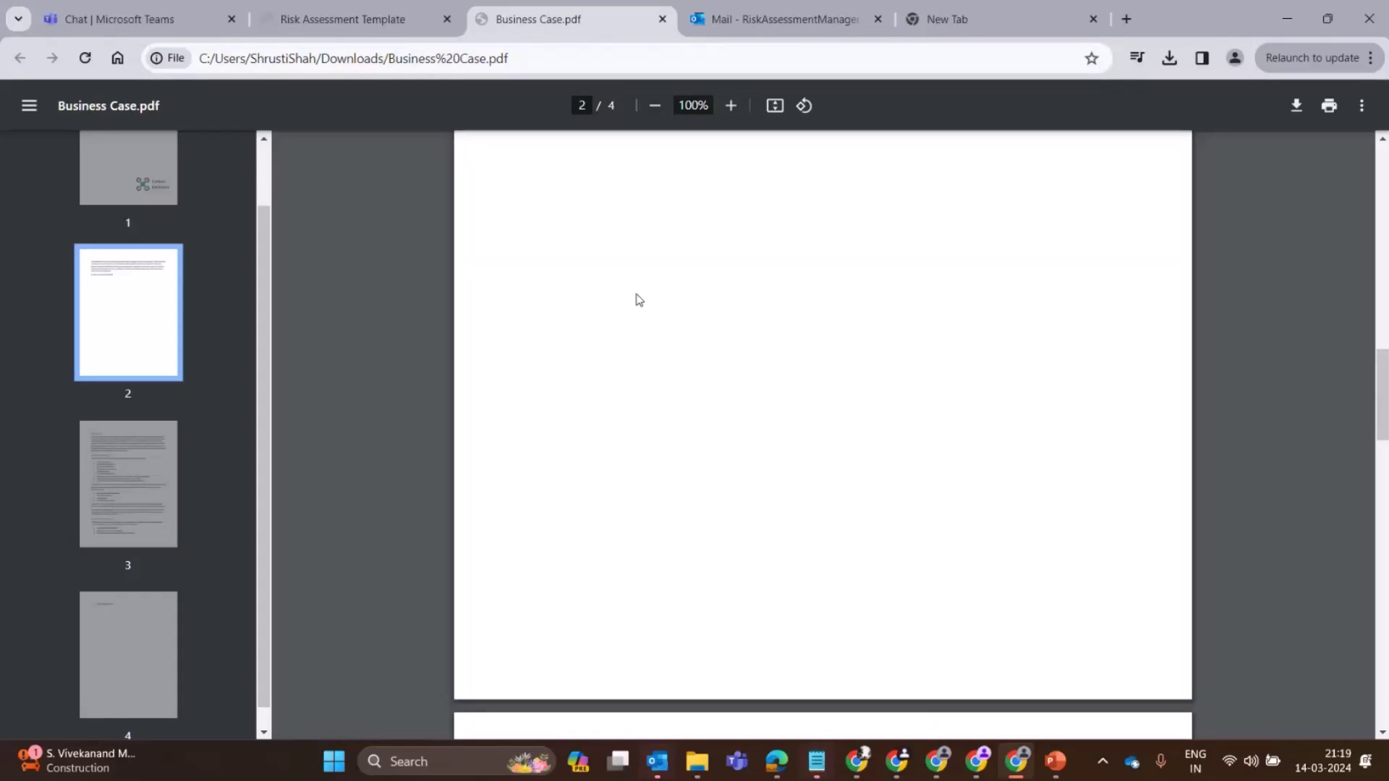
Step: Bring the Power Apps flow designer back on screen
mouse_move(976, 760)
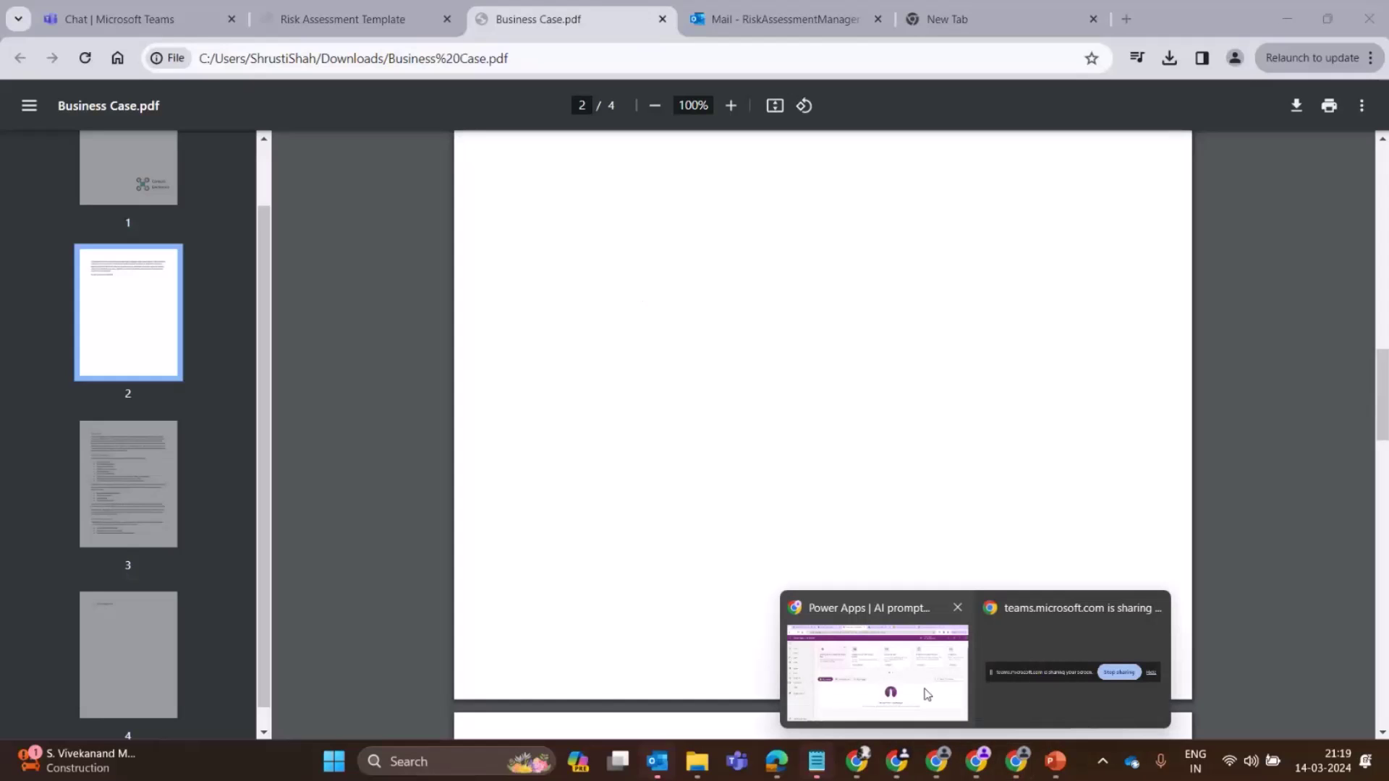
left_click(927, 695)
left_click(329, 27)
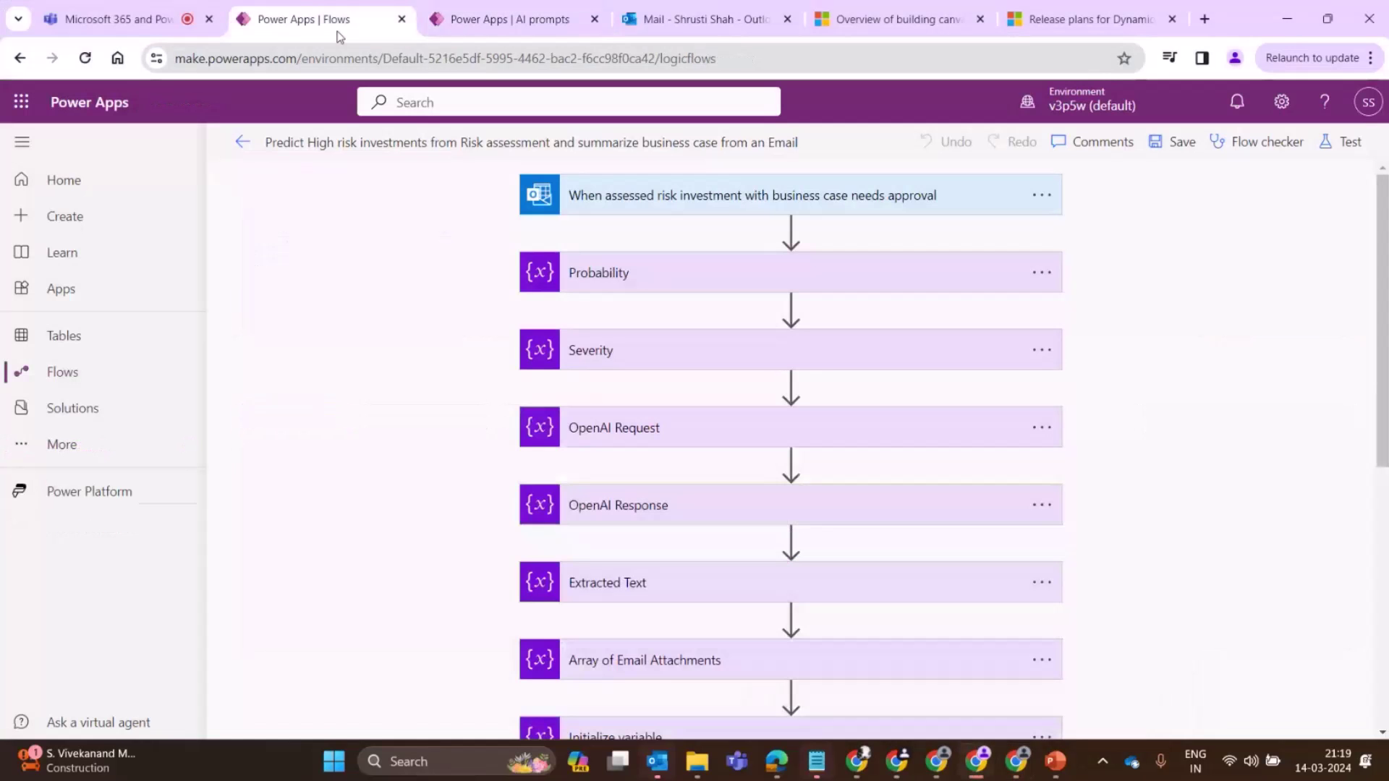
Step: Expand the email trigger's advanced options to see the Risk Analysis Approval subject filter and attachments-only setting
left_click(677, 194)
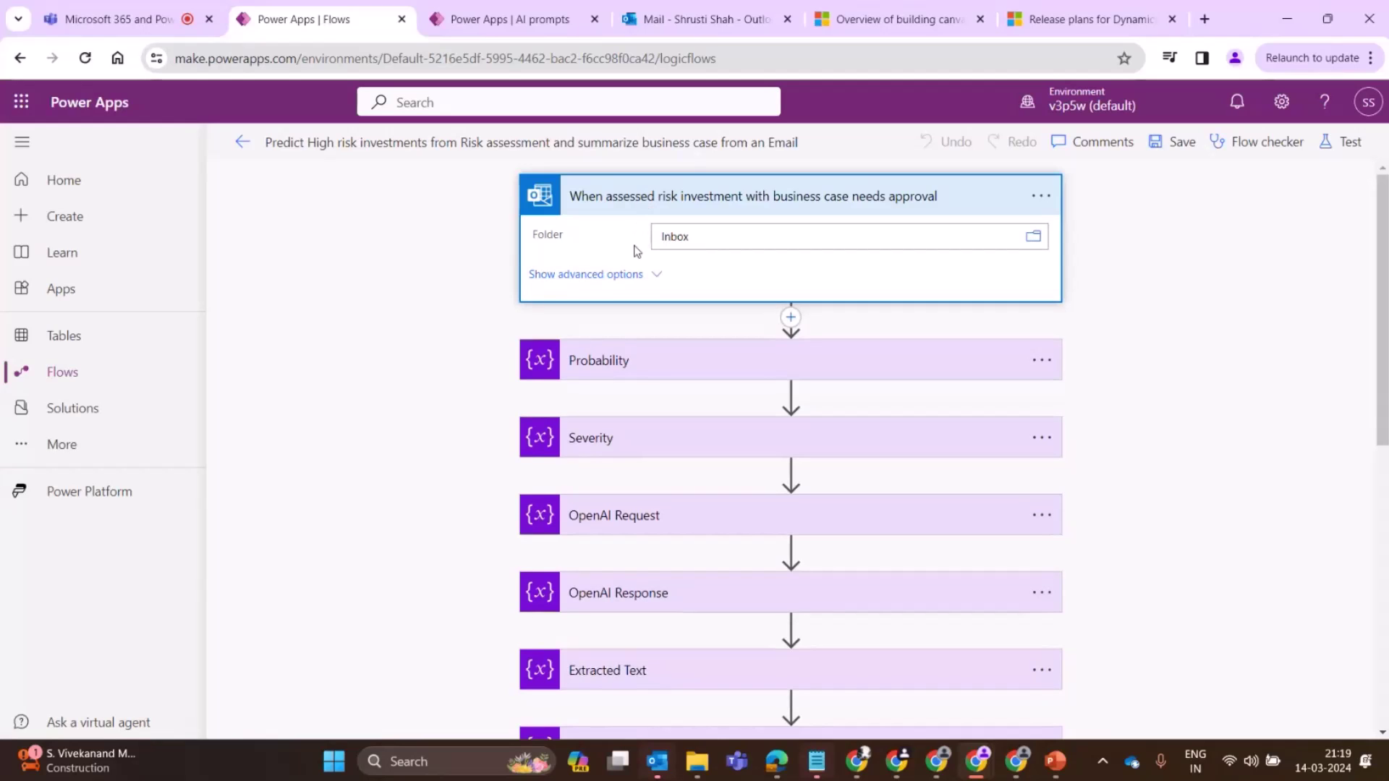
left_click(619, 274)
scroll(627, 318, "down", 1)
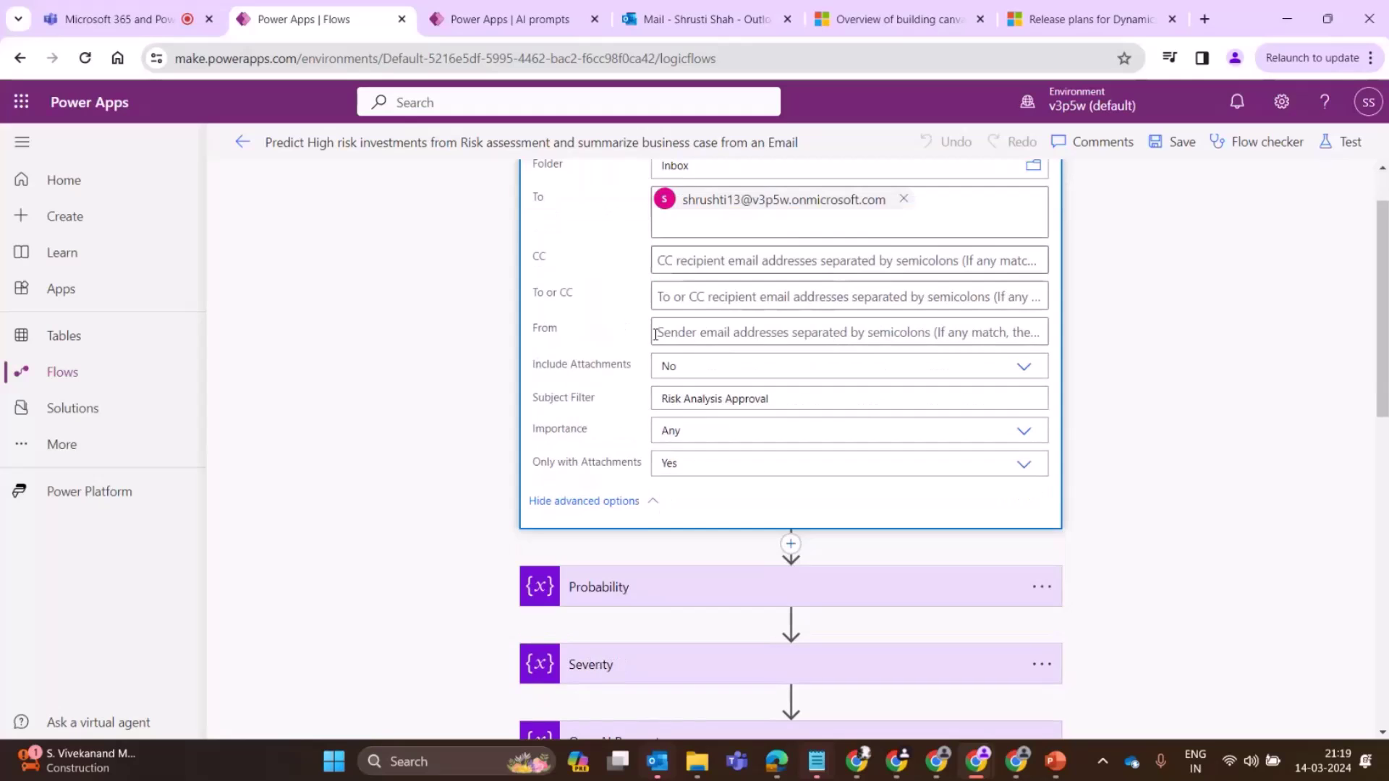
scroll(655, 333, "down", 4)
scroll(673, 297, "up", 2)
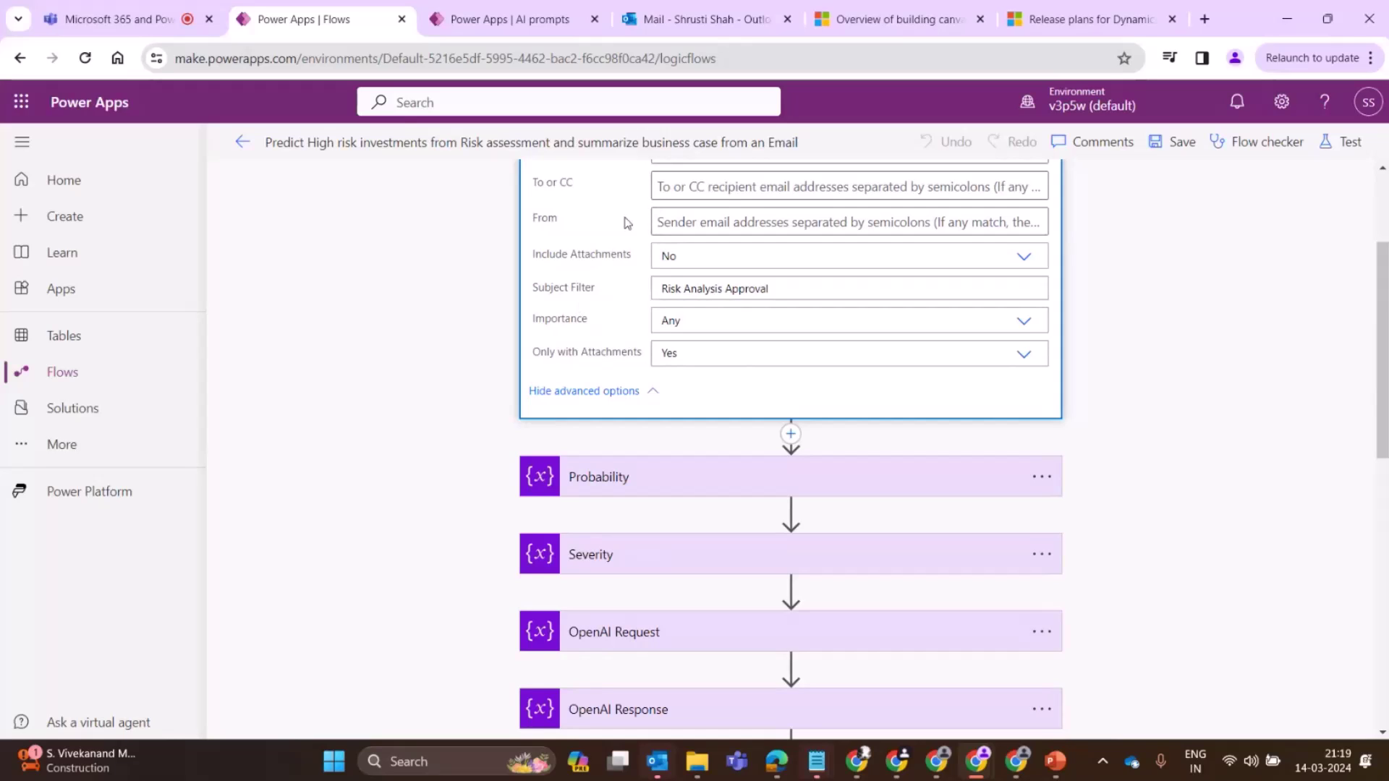
scroll(685, 319, "down", 2)
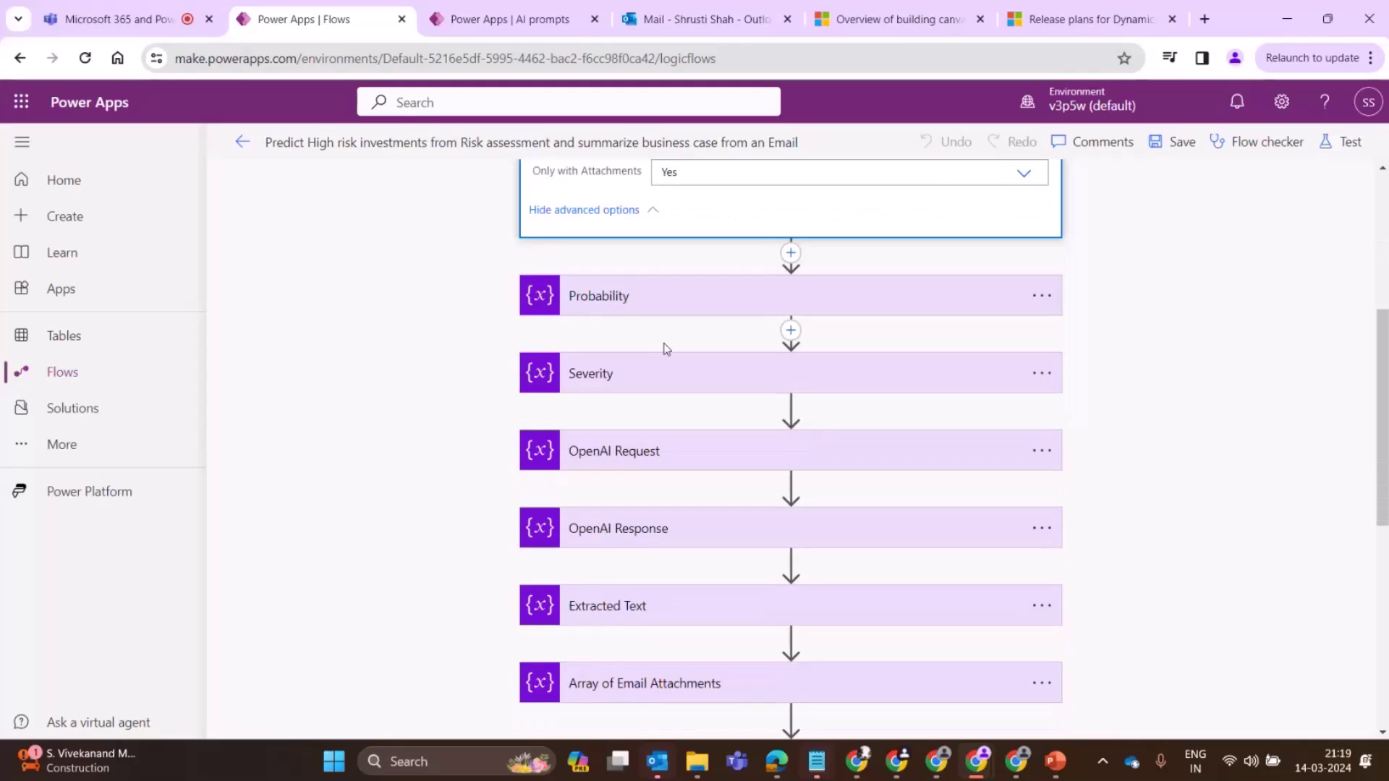
scroll(625, 327, "up", 1)
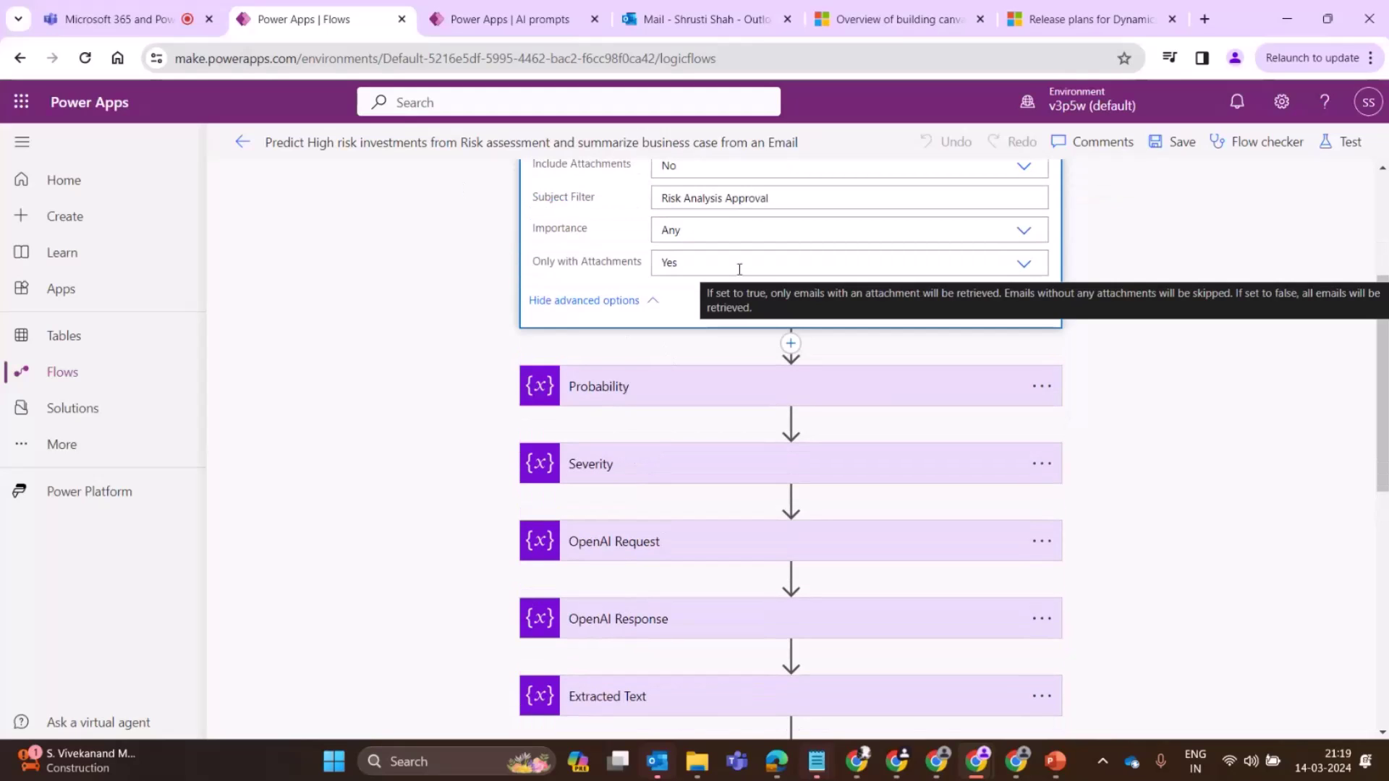
scroll(720, 438, "down", 1)
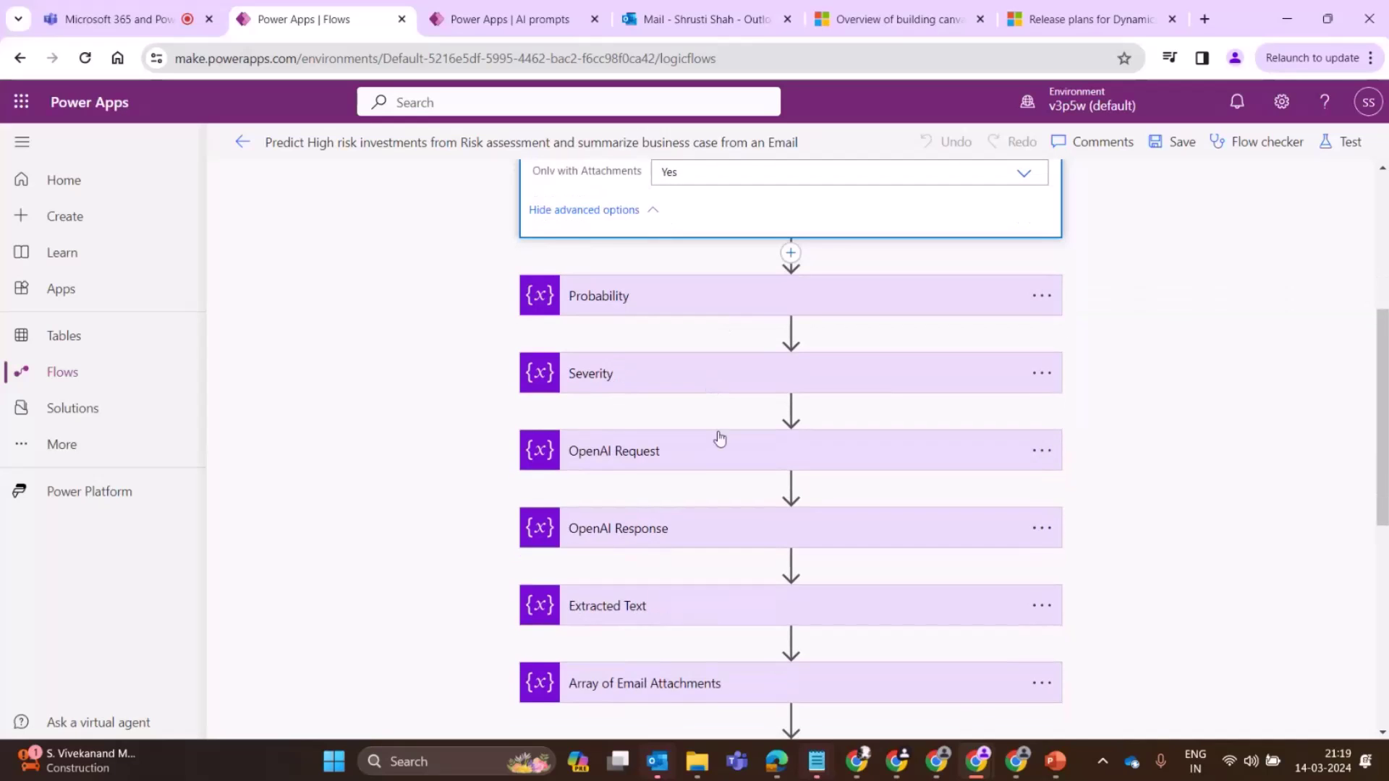
scroll(720, 438, "down", 5)
Step: Expand the Apply to each 2 loop and the Get Attachment (V2) step's settings
left_click(640, 390)
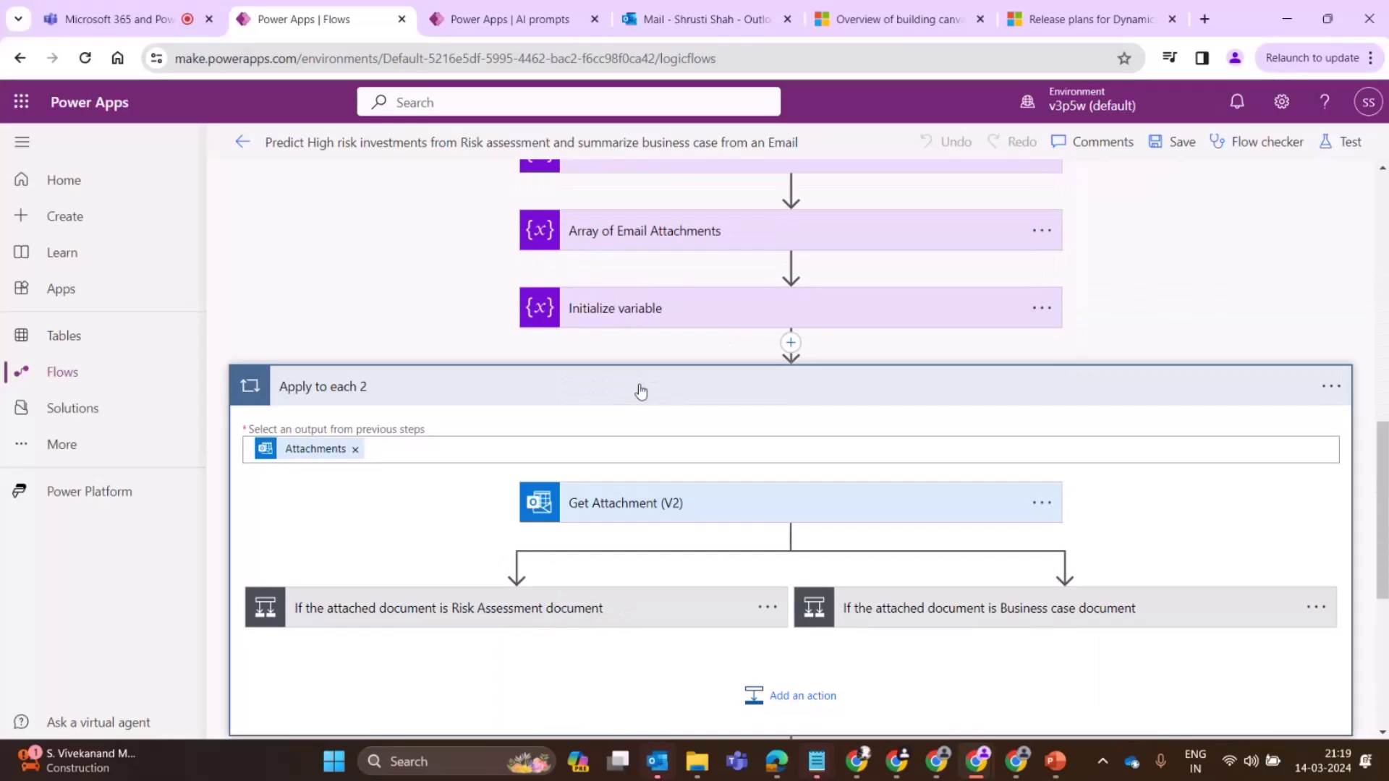
scroll(604, 428, "down", 1)
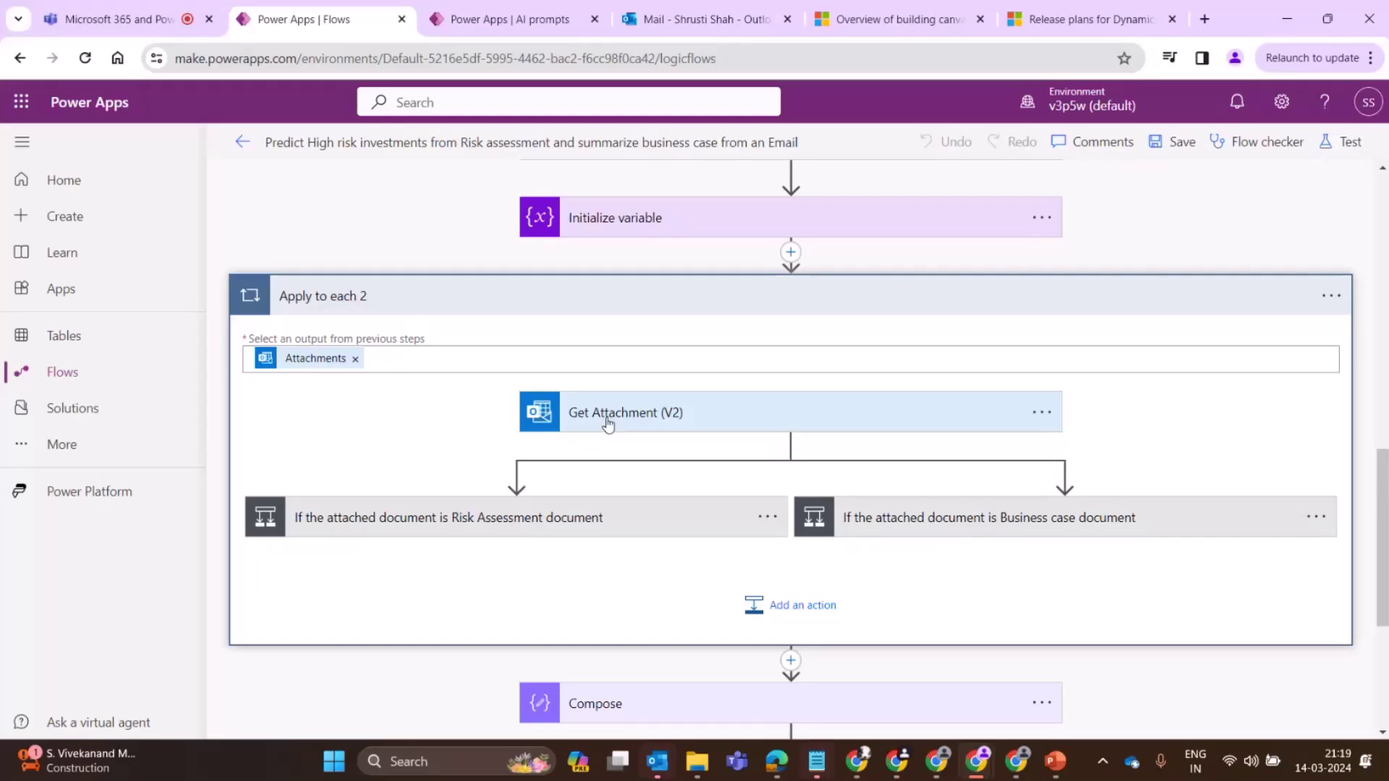
left_click(653, 418)
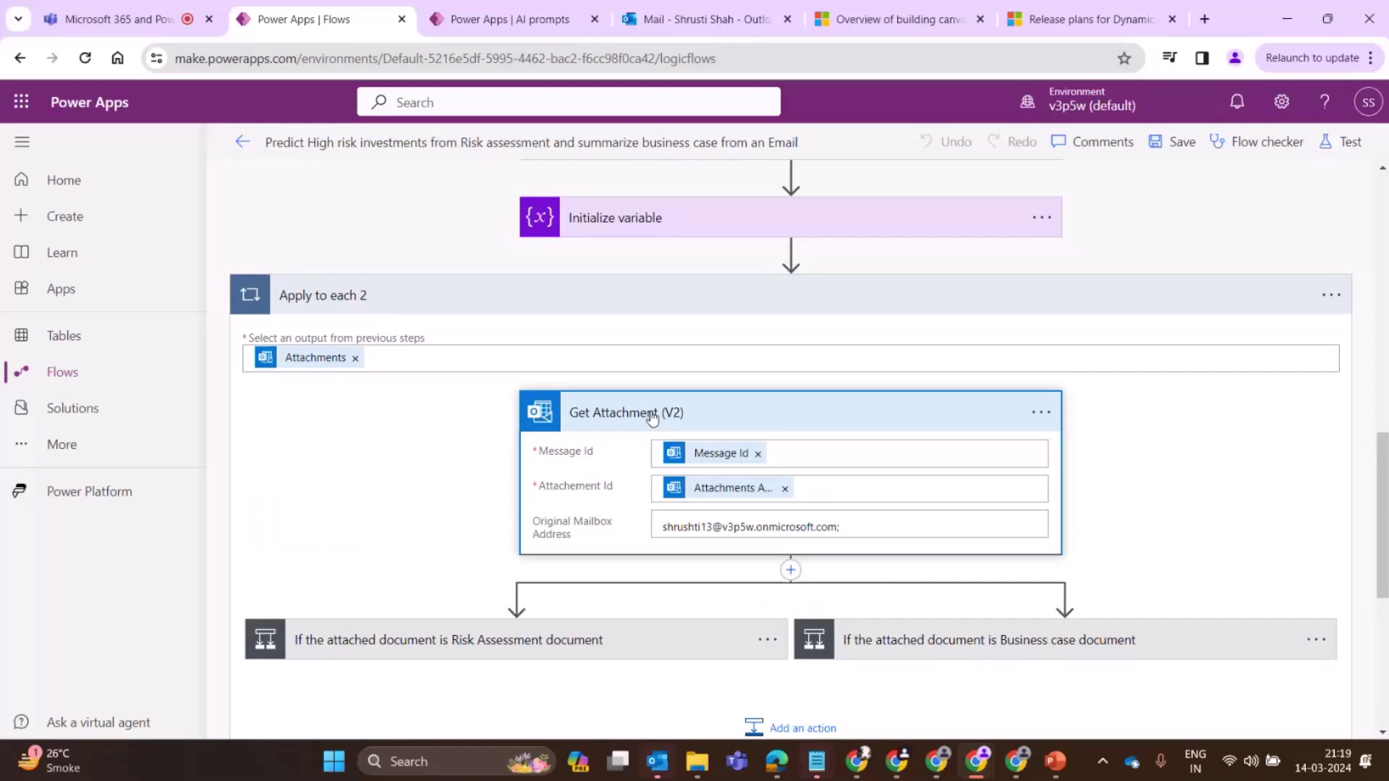
scroll(517, 379, "down", 3)
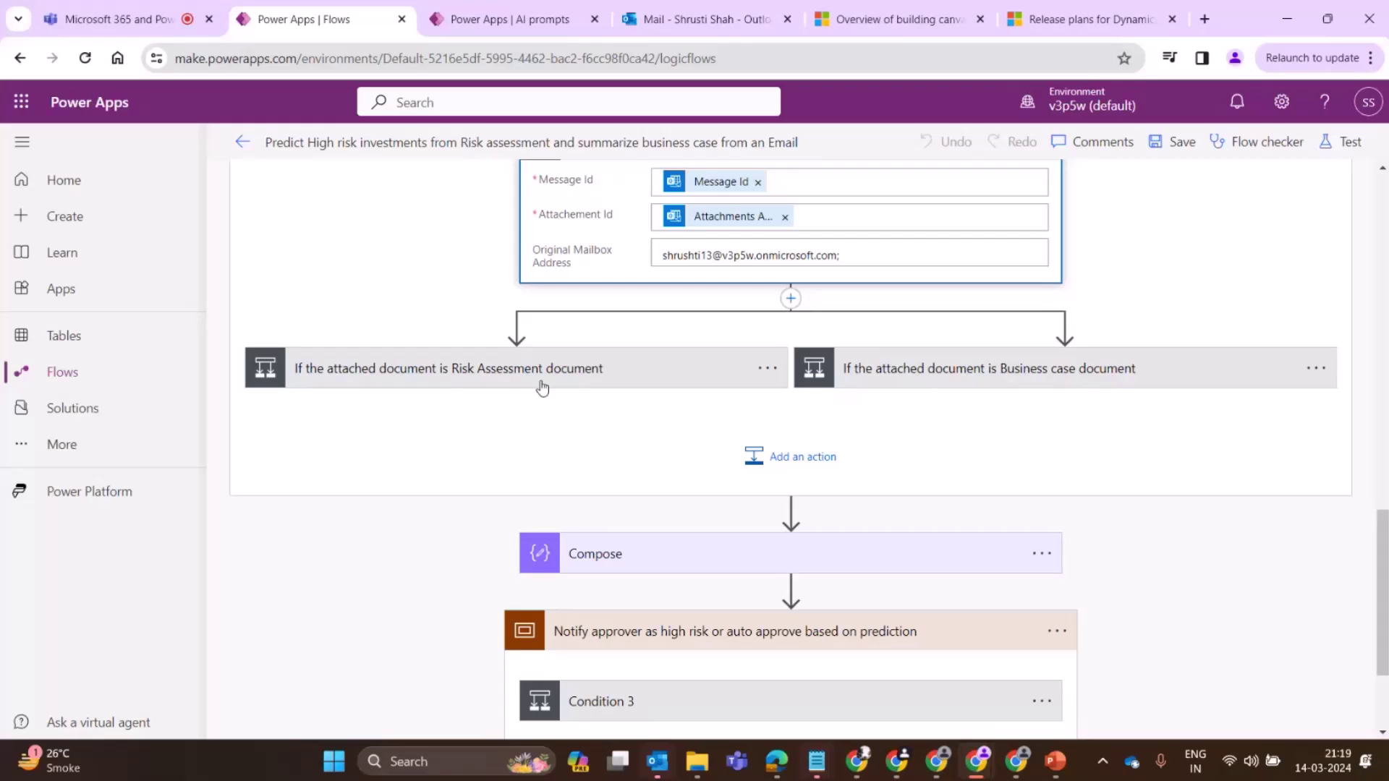
Step: Expand the Risk Assessment condition, scan both branches, and open the Extract Probability and Severity scope
left_click(542, 387)
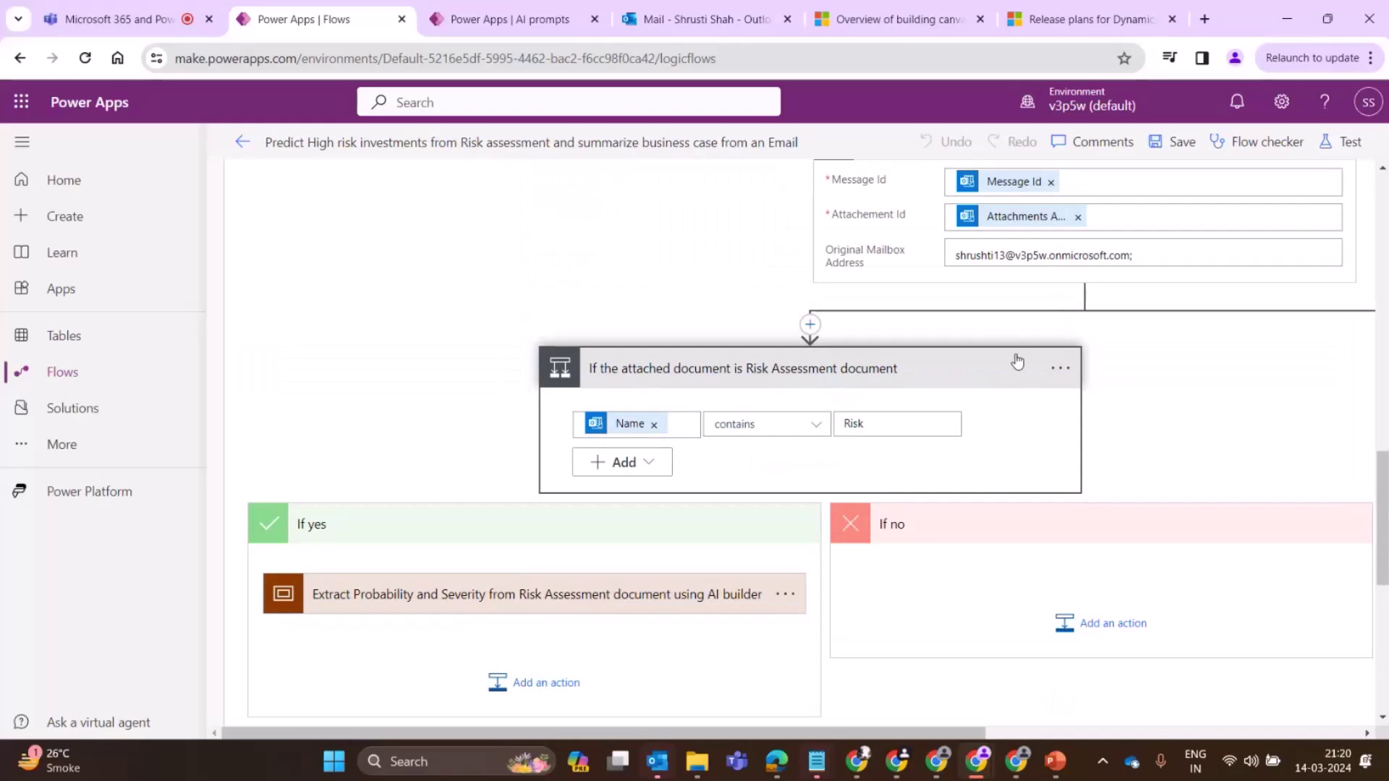
mouse_move(954, 749)
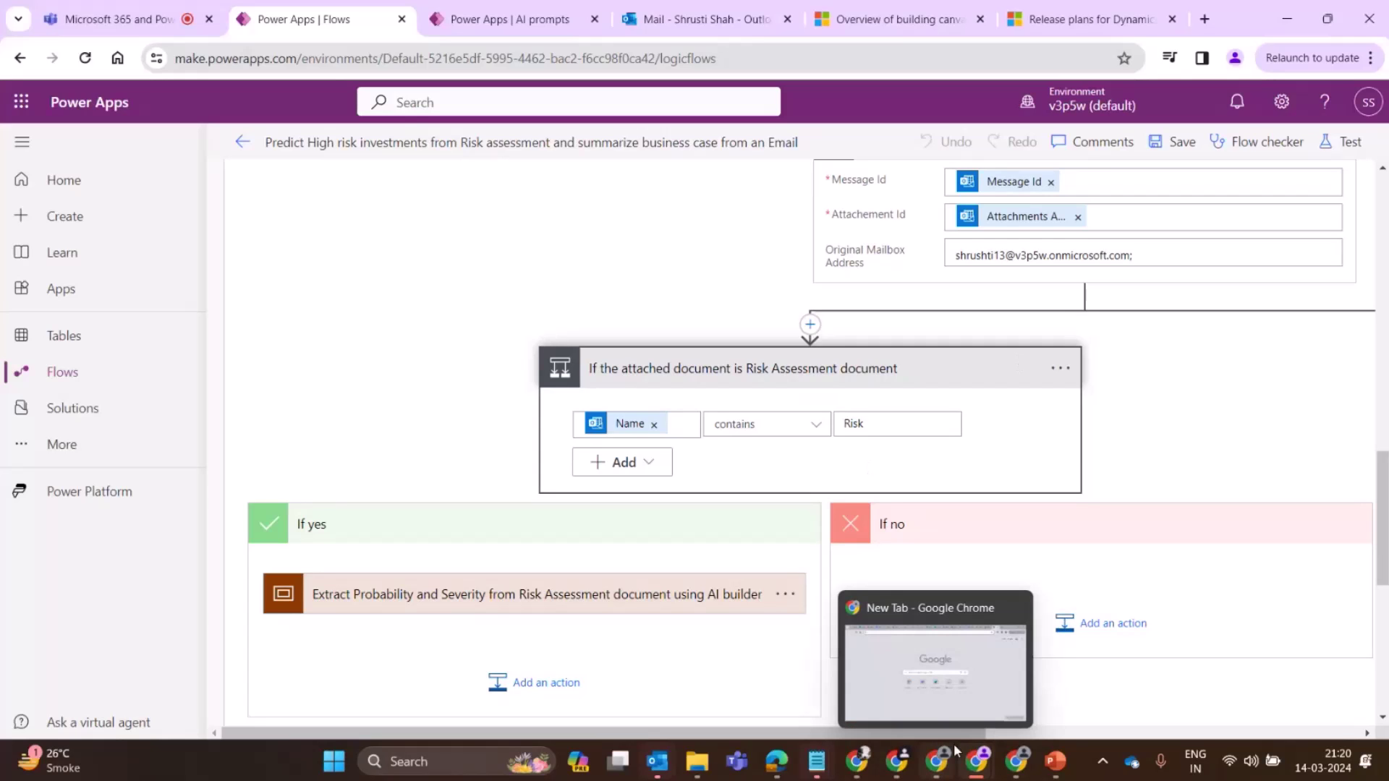
scroll(1104, 432, "right", 5)
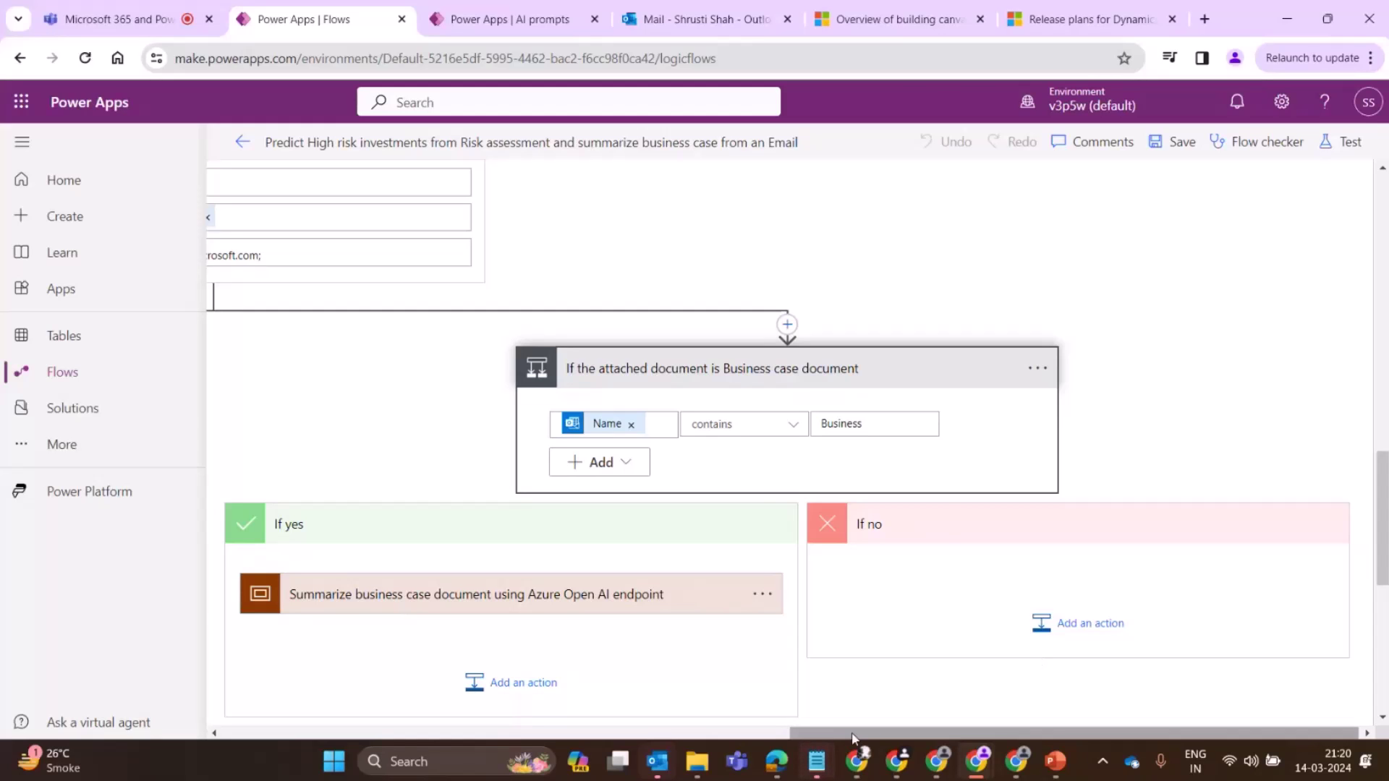
left_click_drag(953, 733, 431, 733)
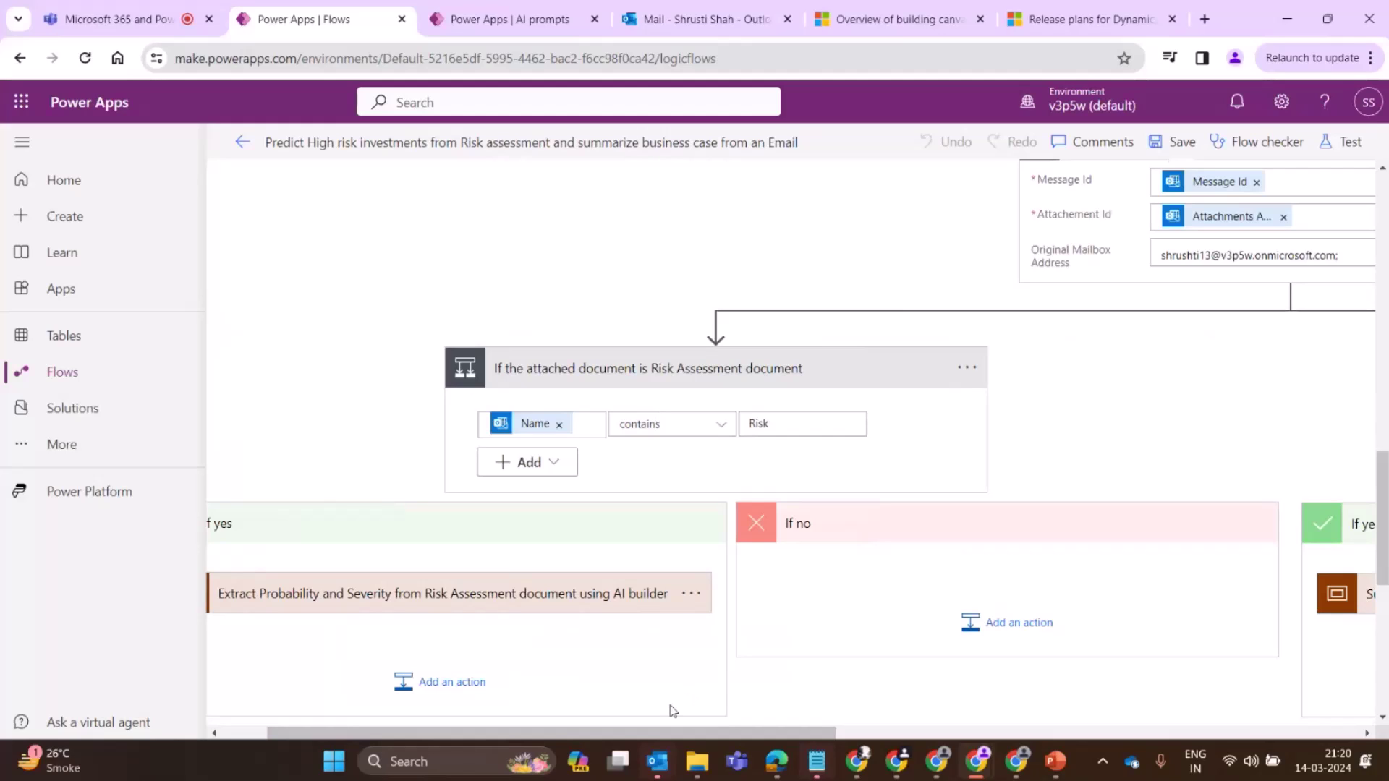
scroll(480, 576, "left", 2)
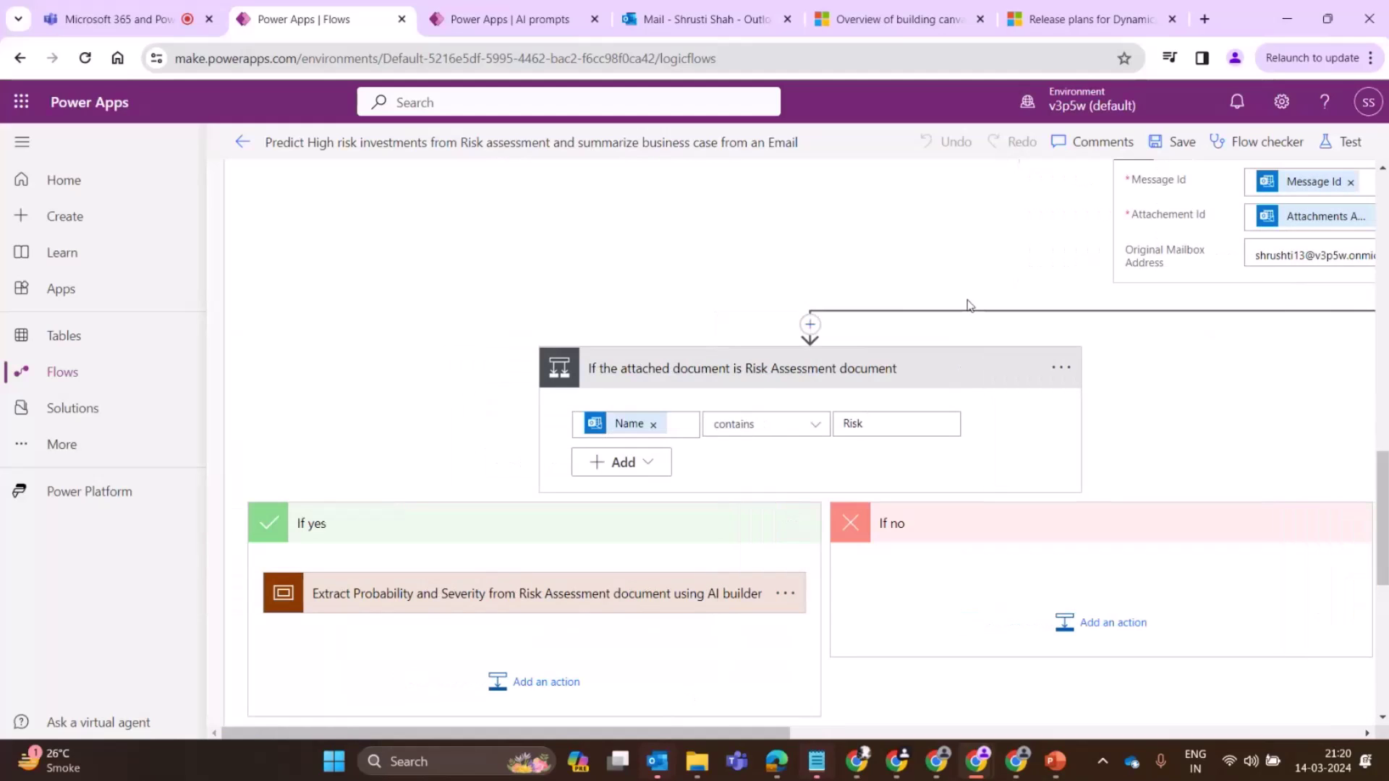
left_click(515, 593)
scroll(515, 407, "down", 3)
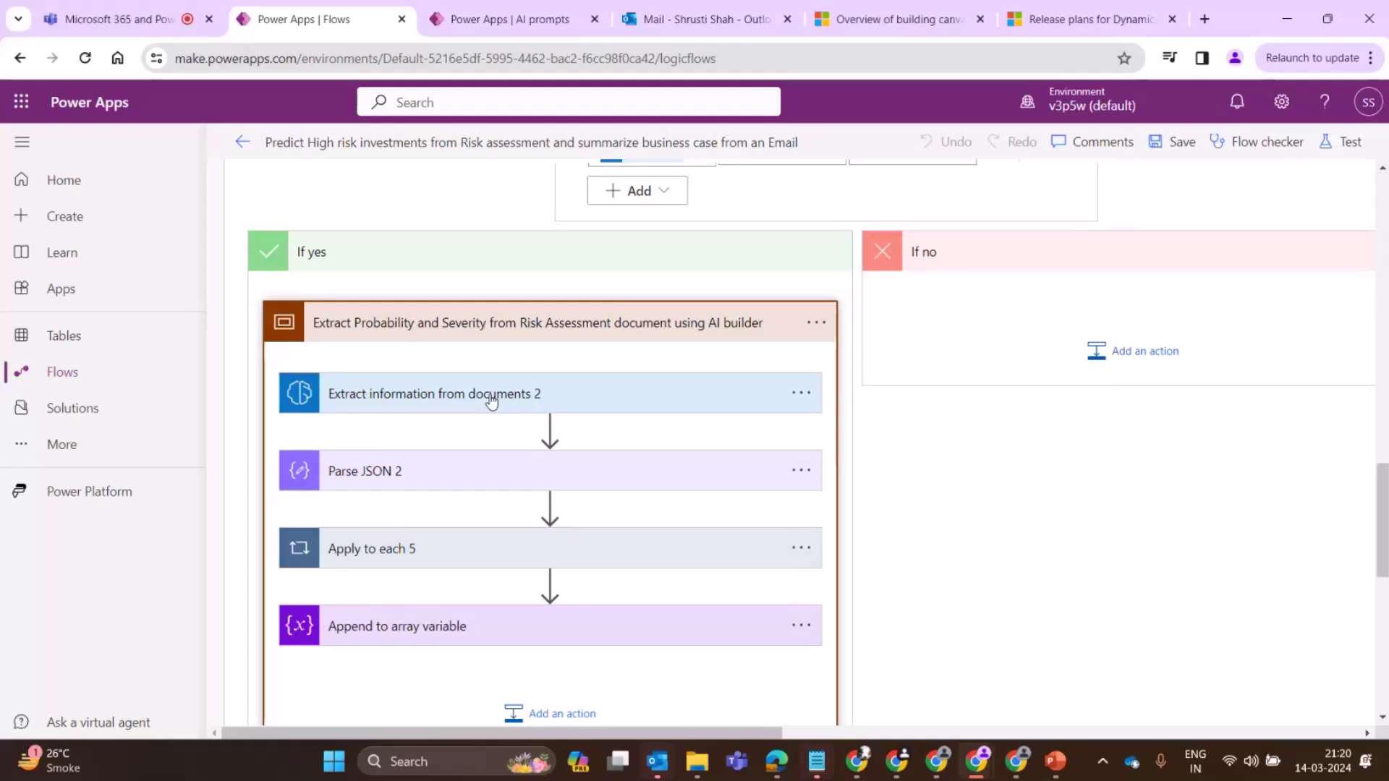
Step: Expand the Extract information from documents 2 model settings and the Parse JSON 2 step
left_click(444, 402)
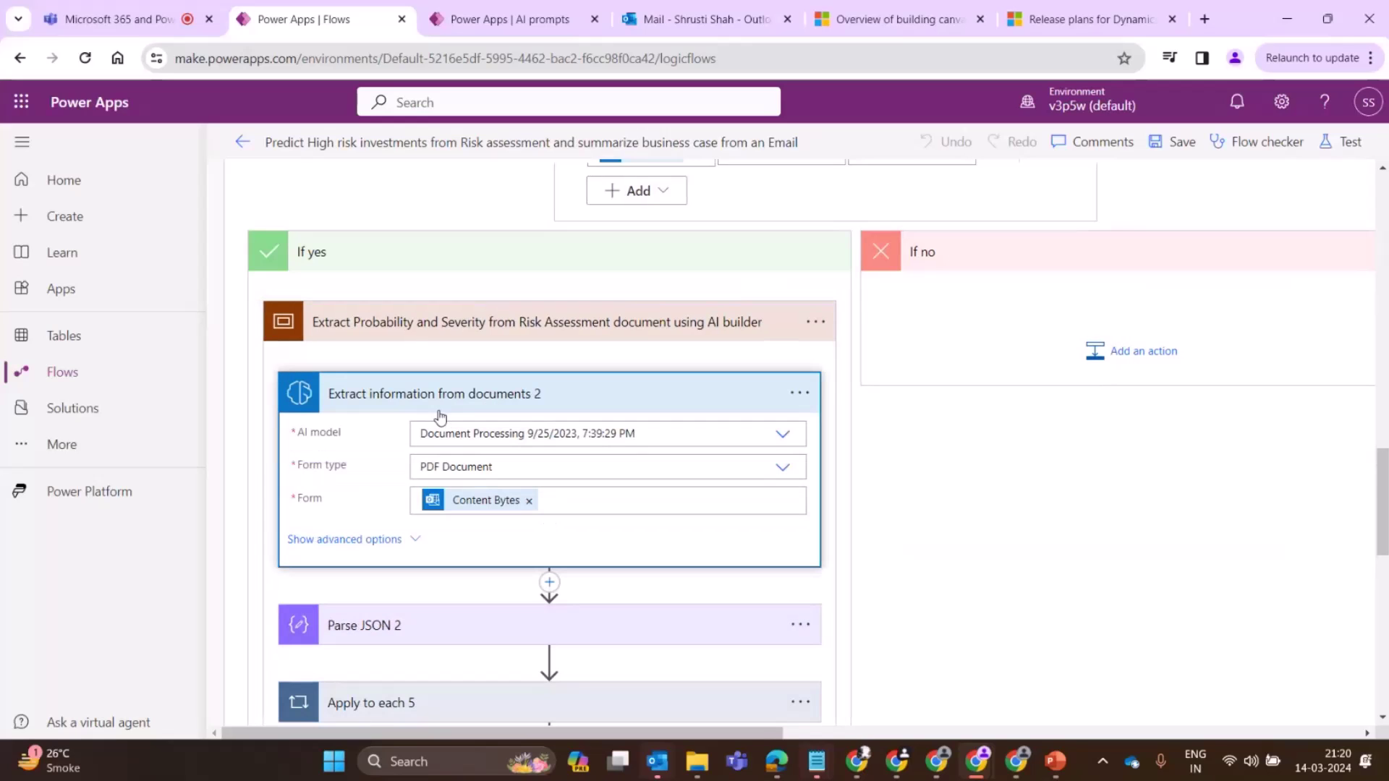
scroll(463, 390, "down", 2)
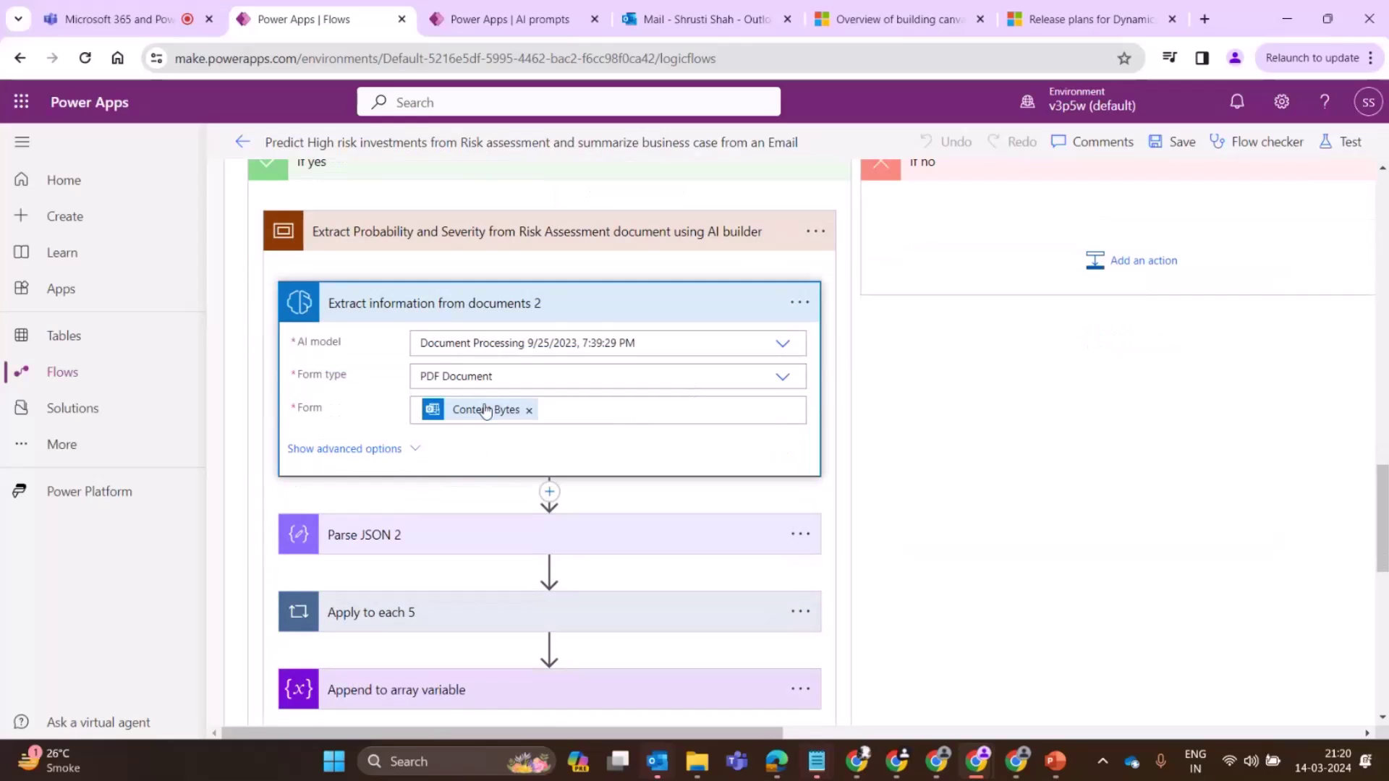
mouse_move(459, 419)
scroll(452, 434, "down", 1)
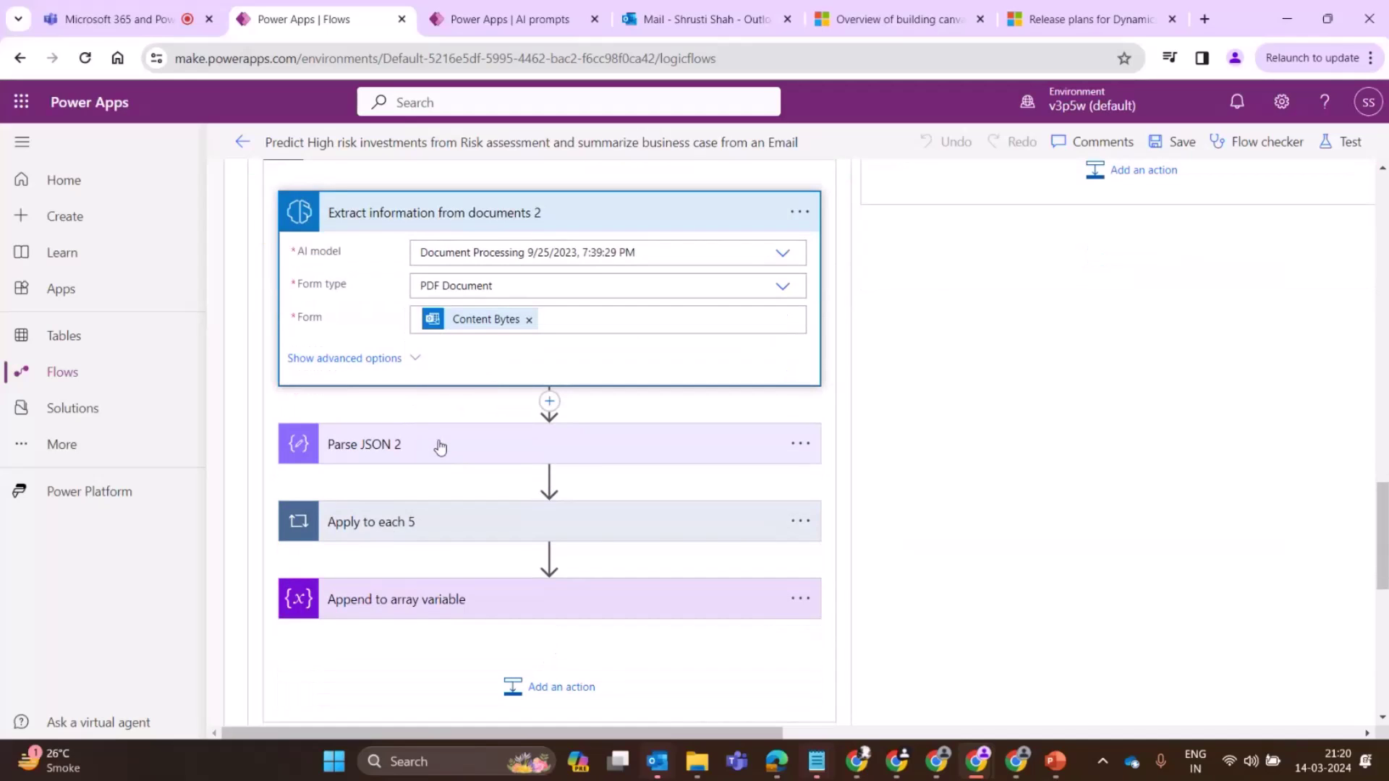
left_click(440, 447)
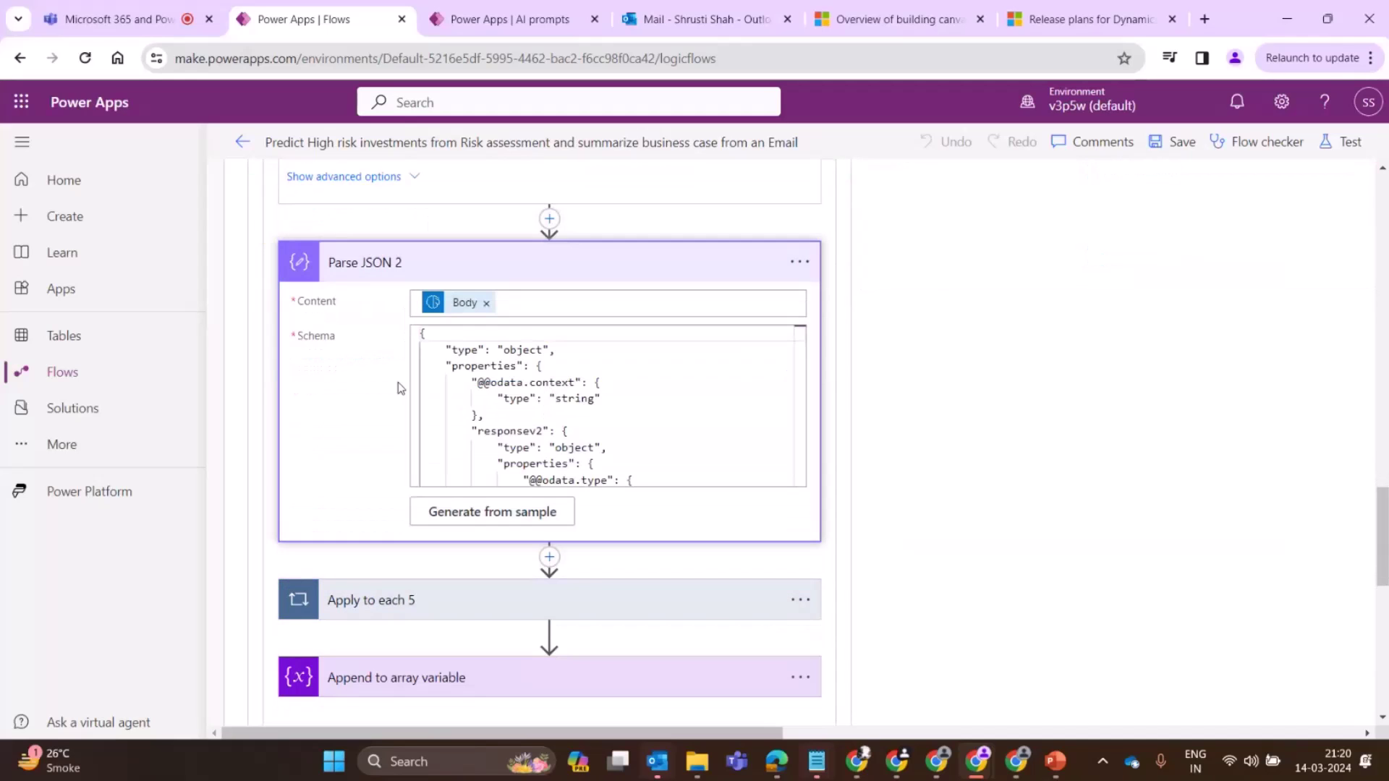
Step: Expand Apply to each 5 and 6 and the Probability append step, then bring up Business Case.pdf
left_click(402, 595)
scroll(457, 411, "down", 2)
scroll(437, 480, "down", 3)
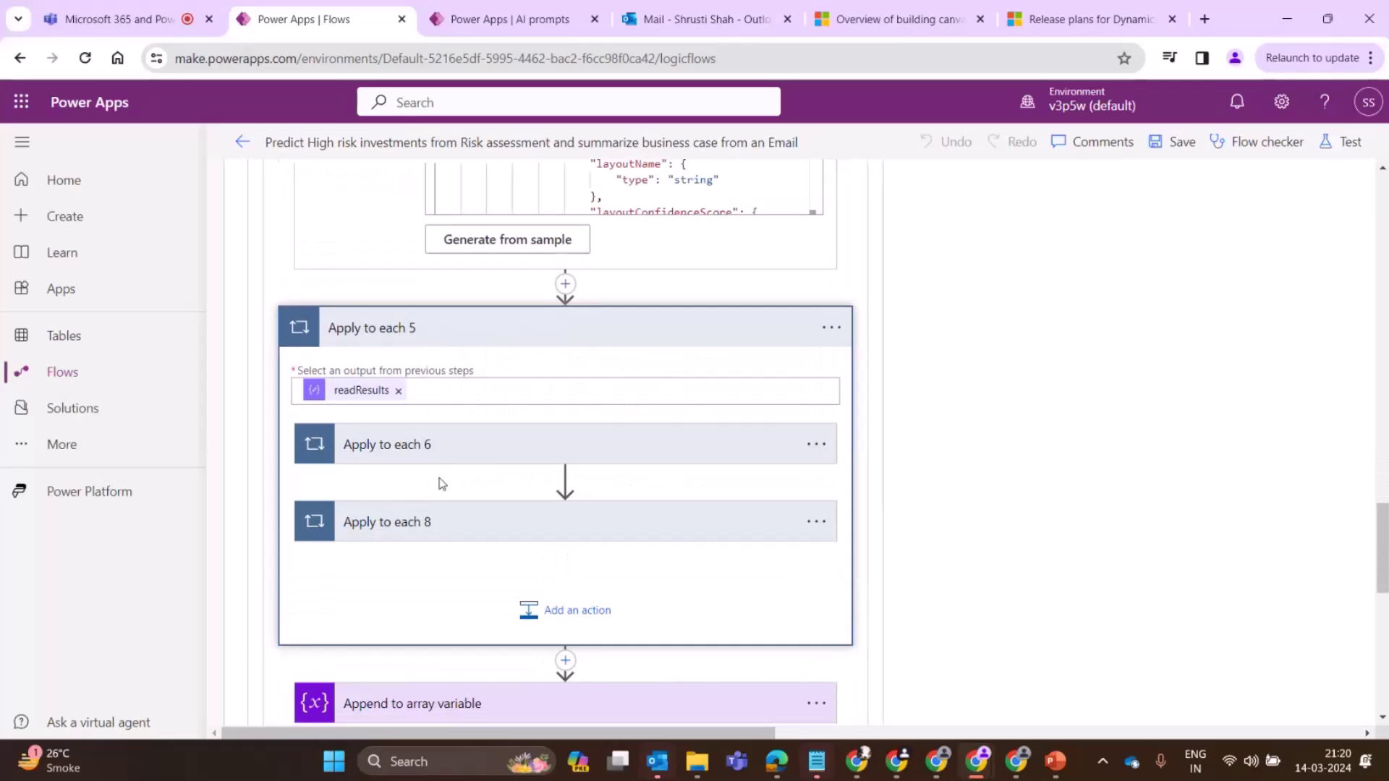
left_click(592, 463)
left_click(456, 575)
scroll(559, 509, "down", 2)
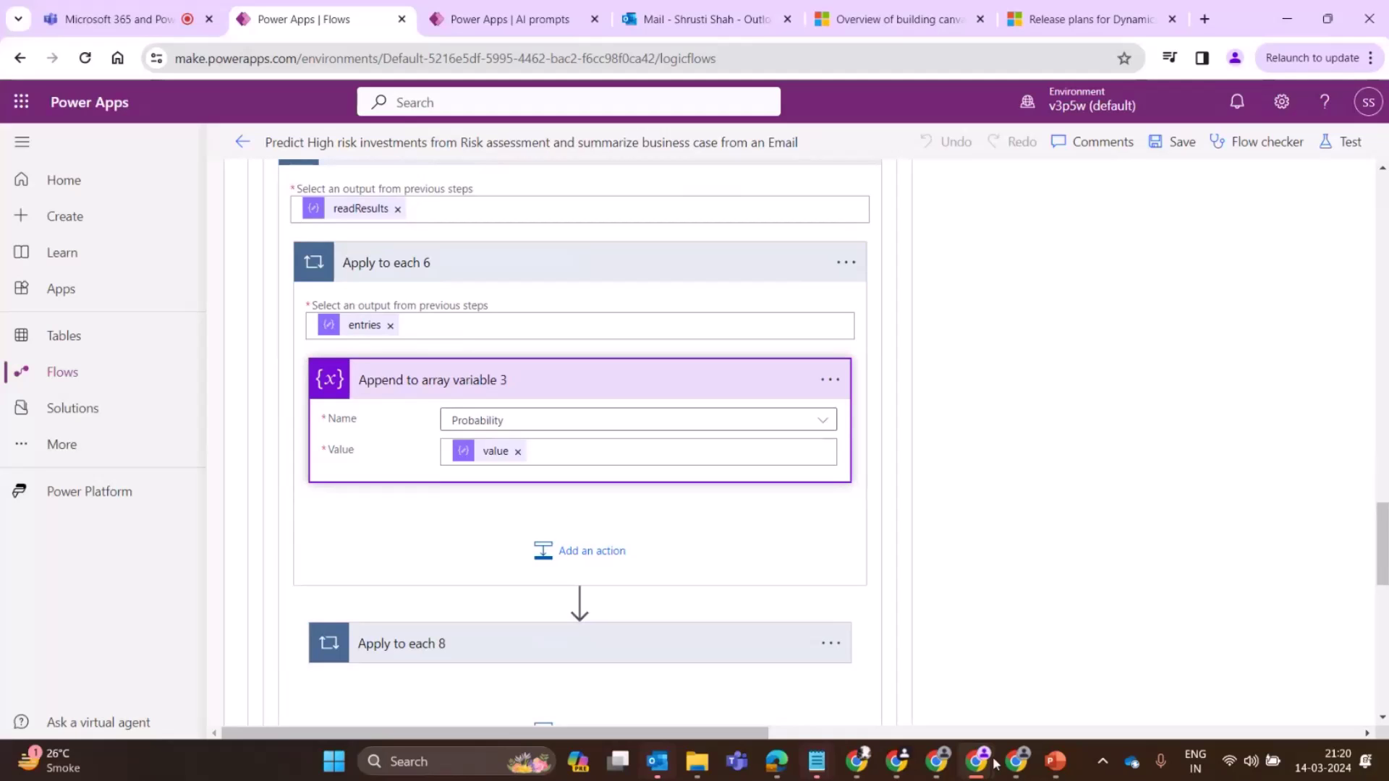
left_click(1015, 760)
Step: Switch to the Risk Assessment Template and scroll from the Ratings page up to the page-1 risk table
scroll(765, 549, "up", 10)
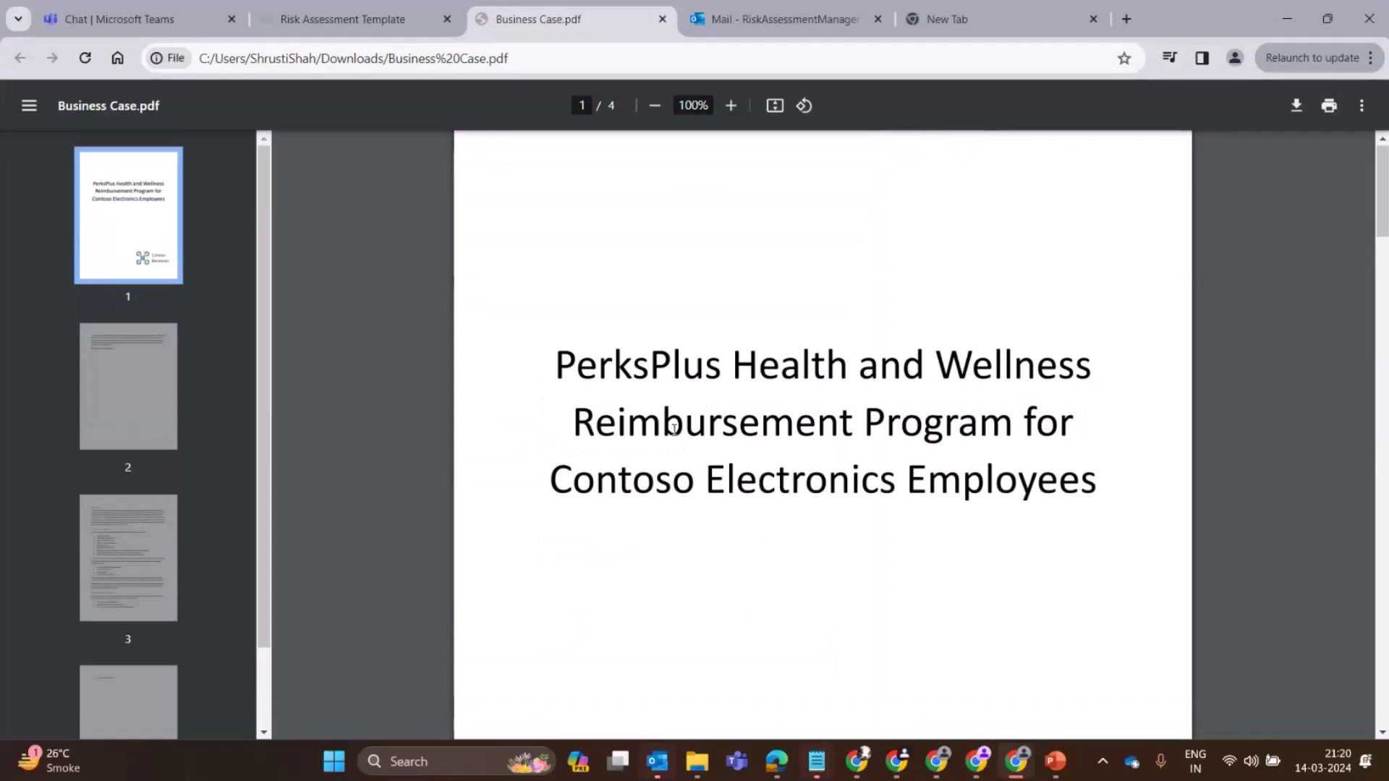
key("ctrl+shift+Tab")
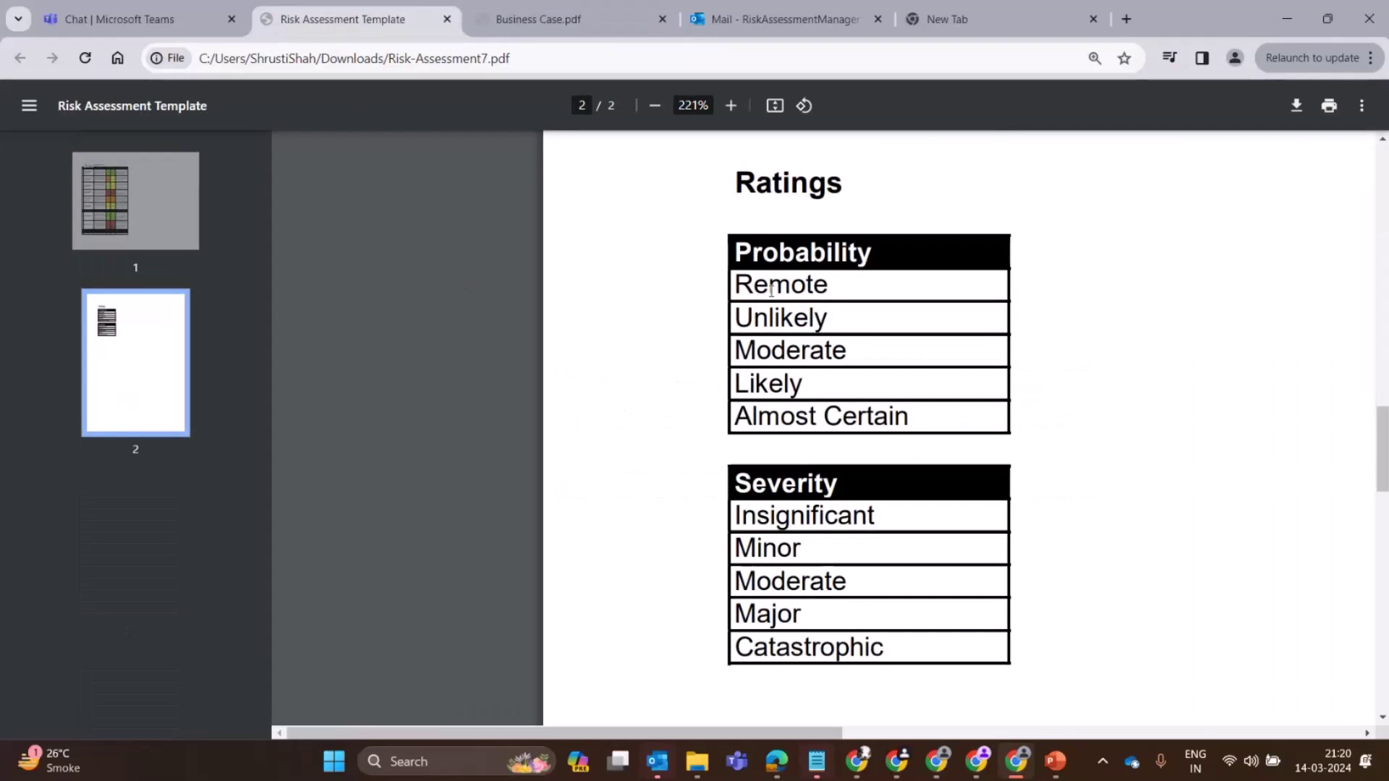
scroll(784, 311, "up", 5)
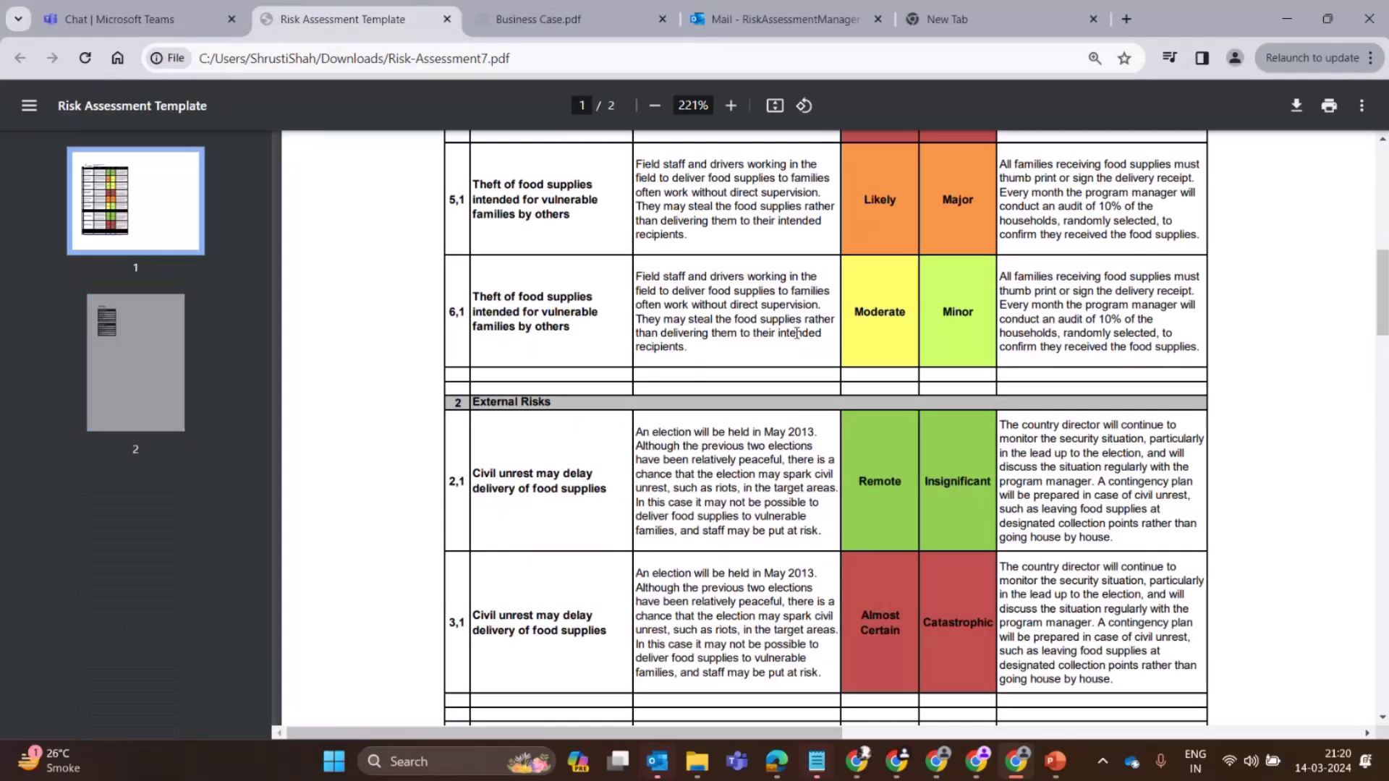
scroll(796, 333, "up", 8)
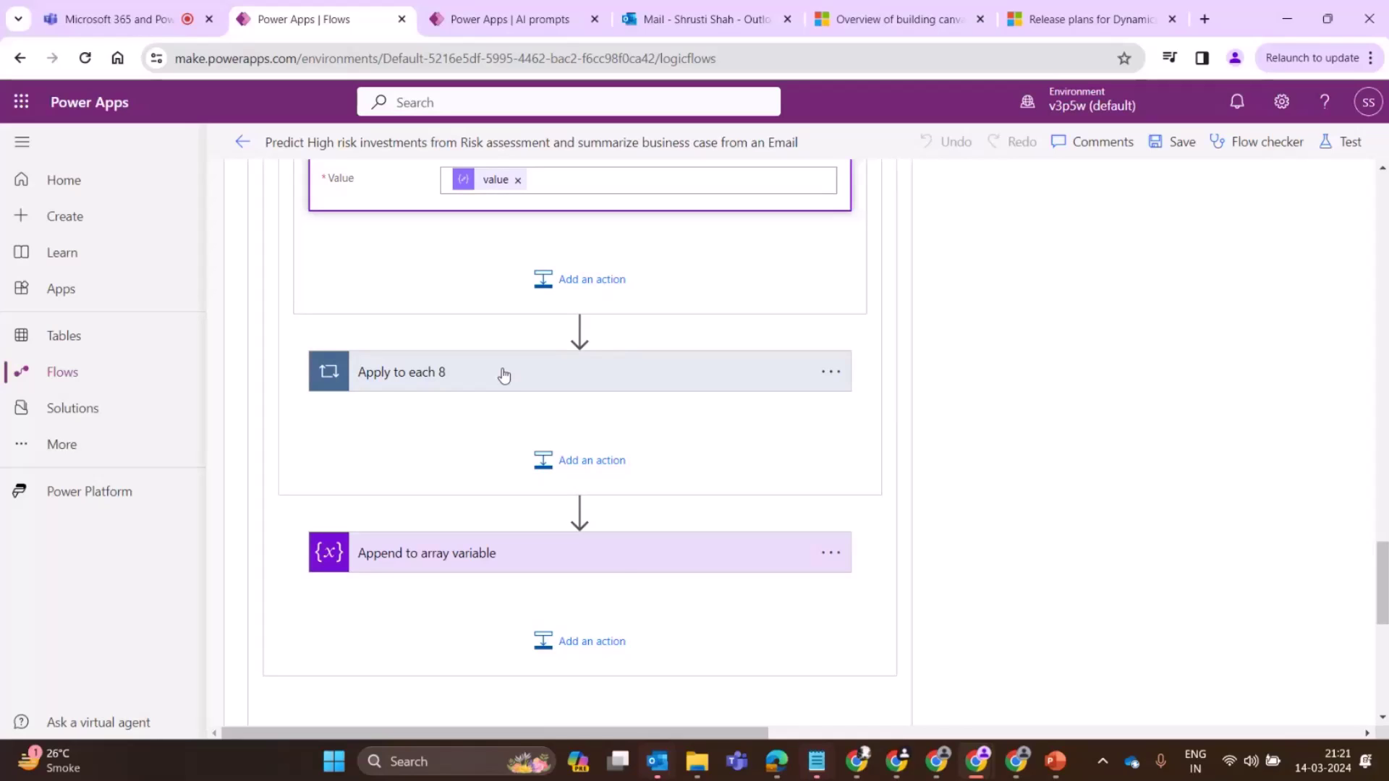
Step: Expand the Apply to each 8 loop and its Severity append step's name and value
scroll(487, 532, "up", 4)
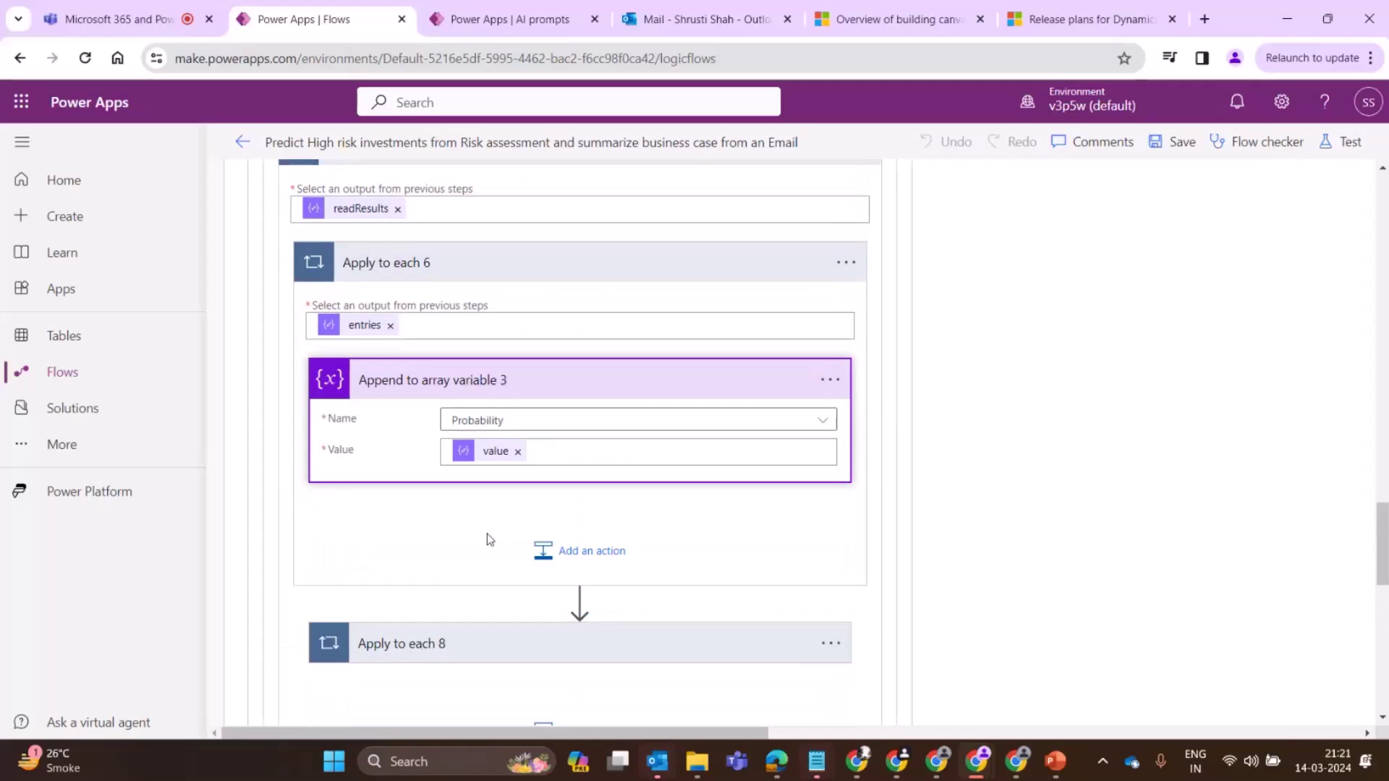
left_click(465, 634)
scroll(498, 457, "down", 4)
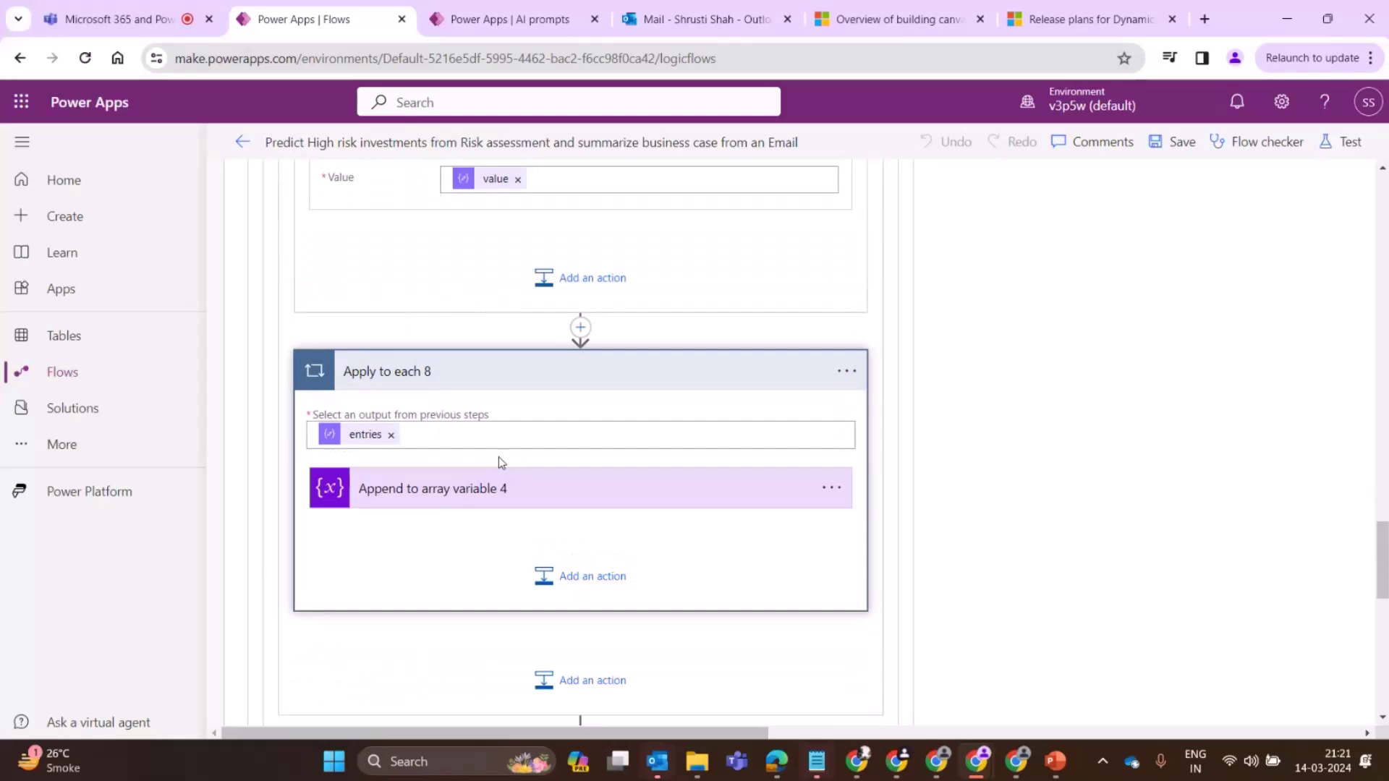
left_click(457, 499)
scroll(724, 574, "up", 4)
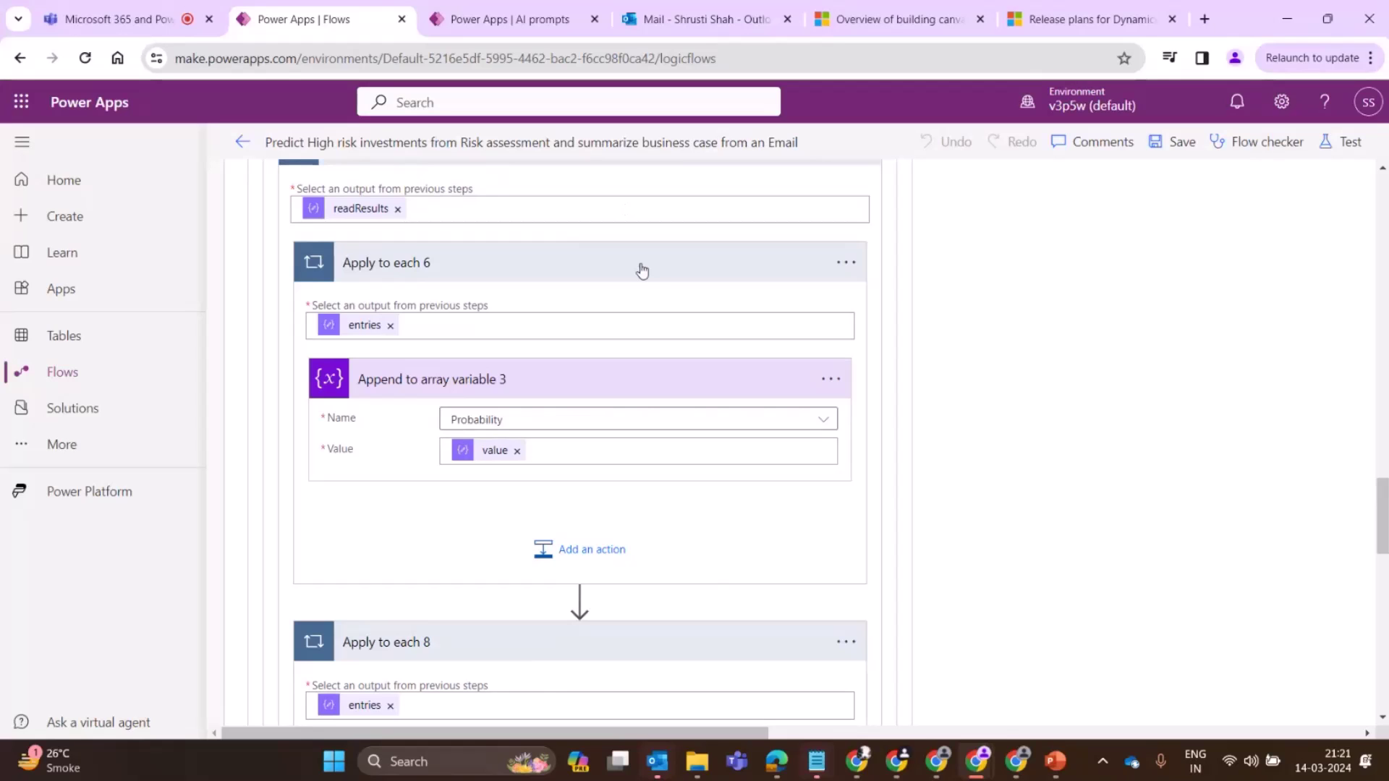
Step: Check the Arr_Attachments append step's Name and ContentBytes entry, then collapse it
scroll(423, 387, "down", 4)
scroll(427, 390, "down", 3)
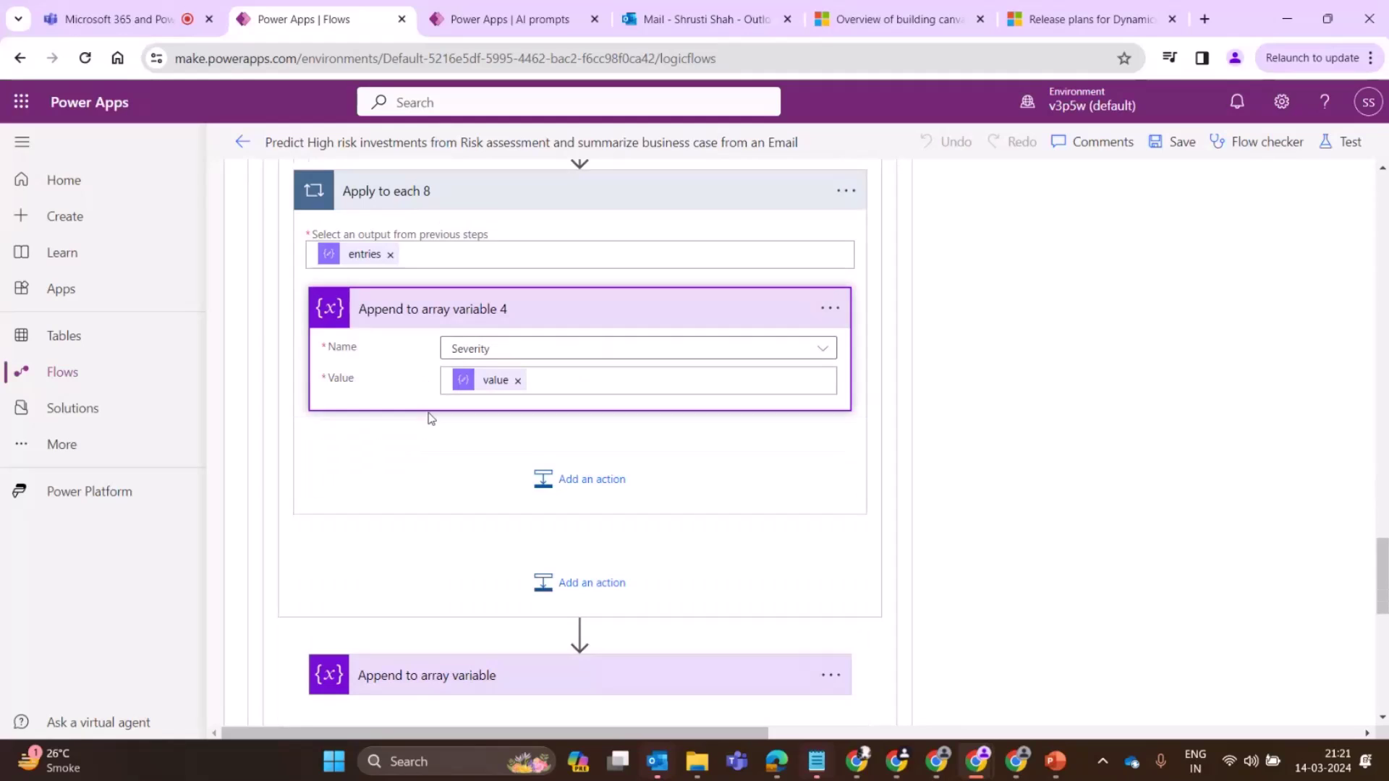
left_click(465, 676)
scroll(506, 541, "down", 4)
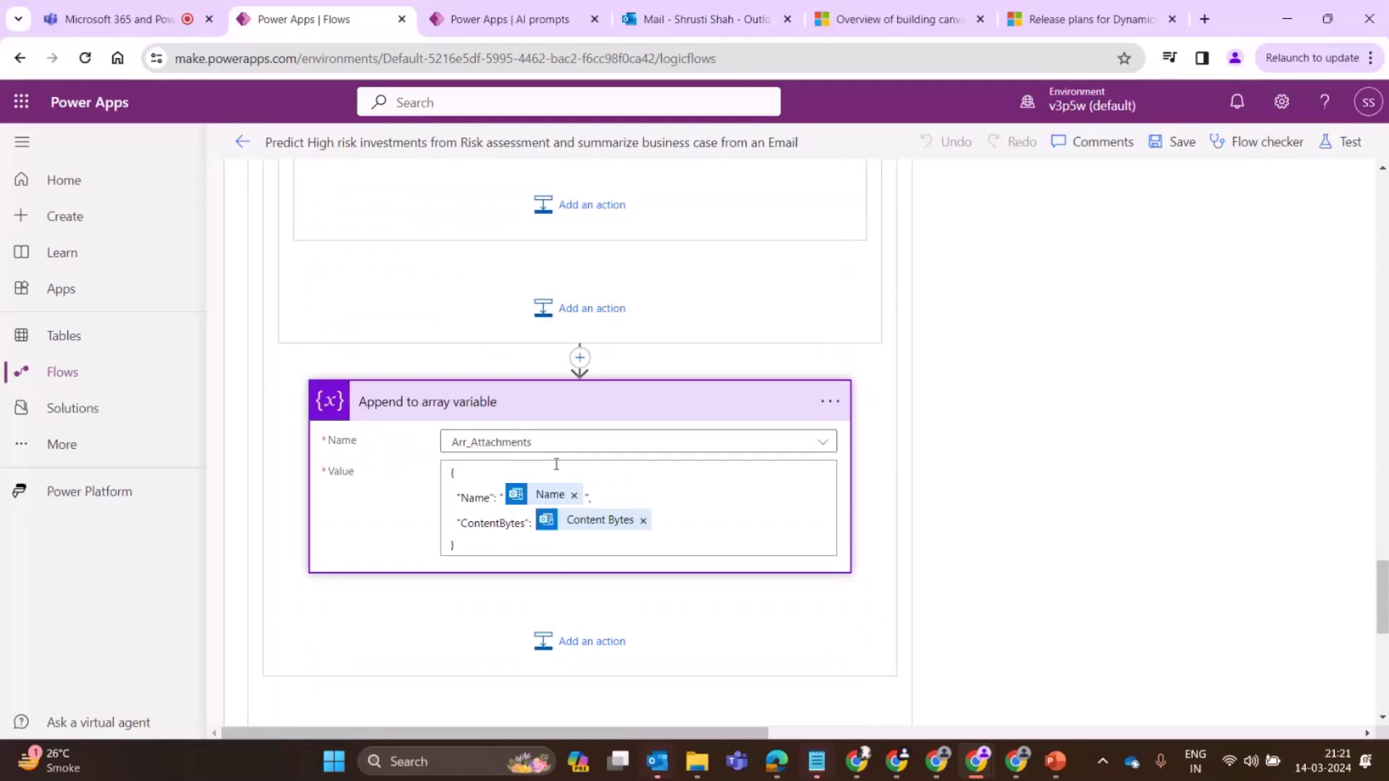
left_click(635, 411)
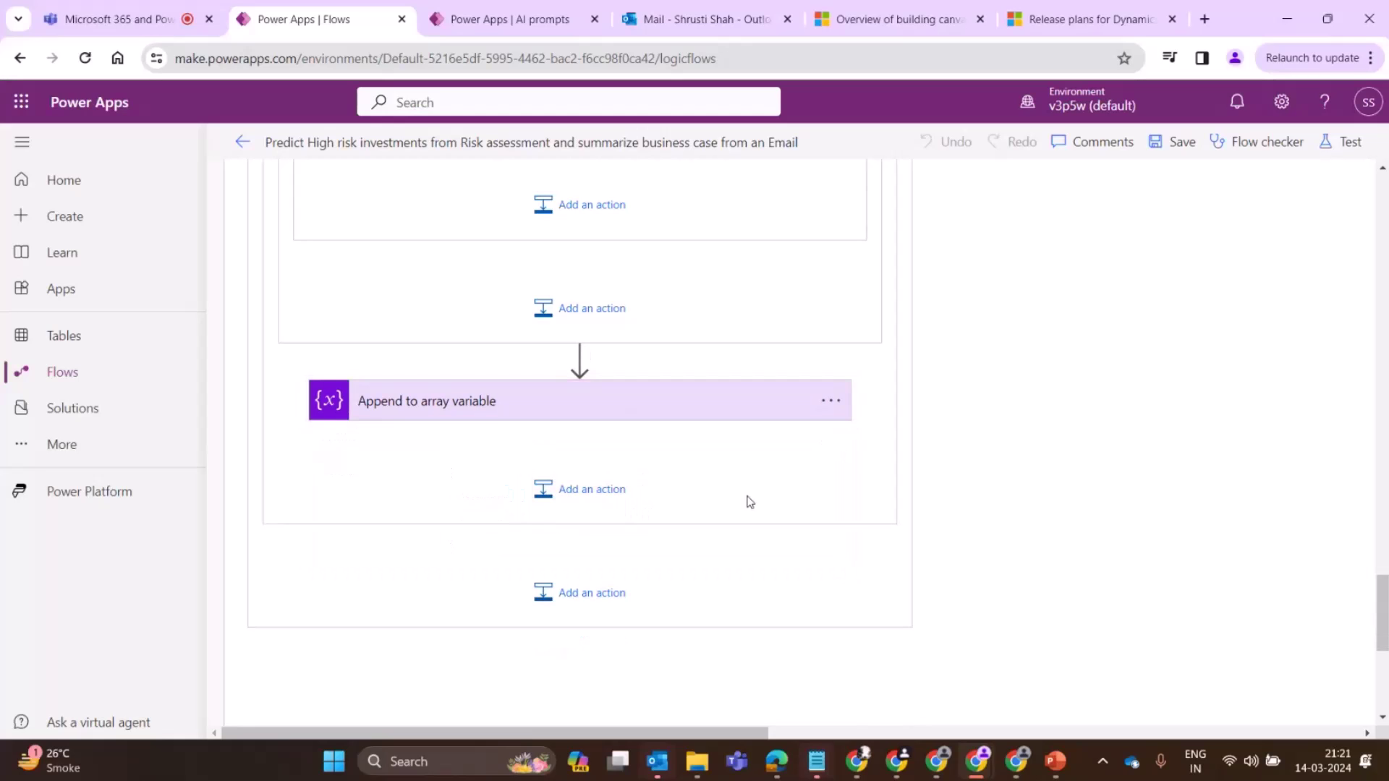
scroll(750, 502, "up", 10)
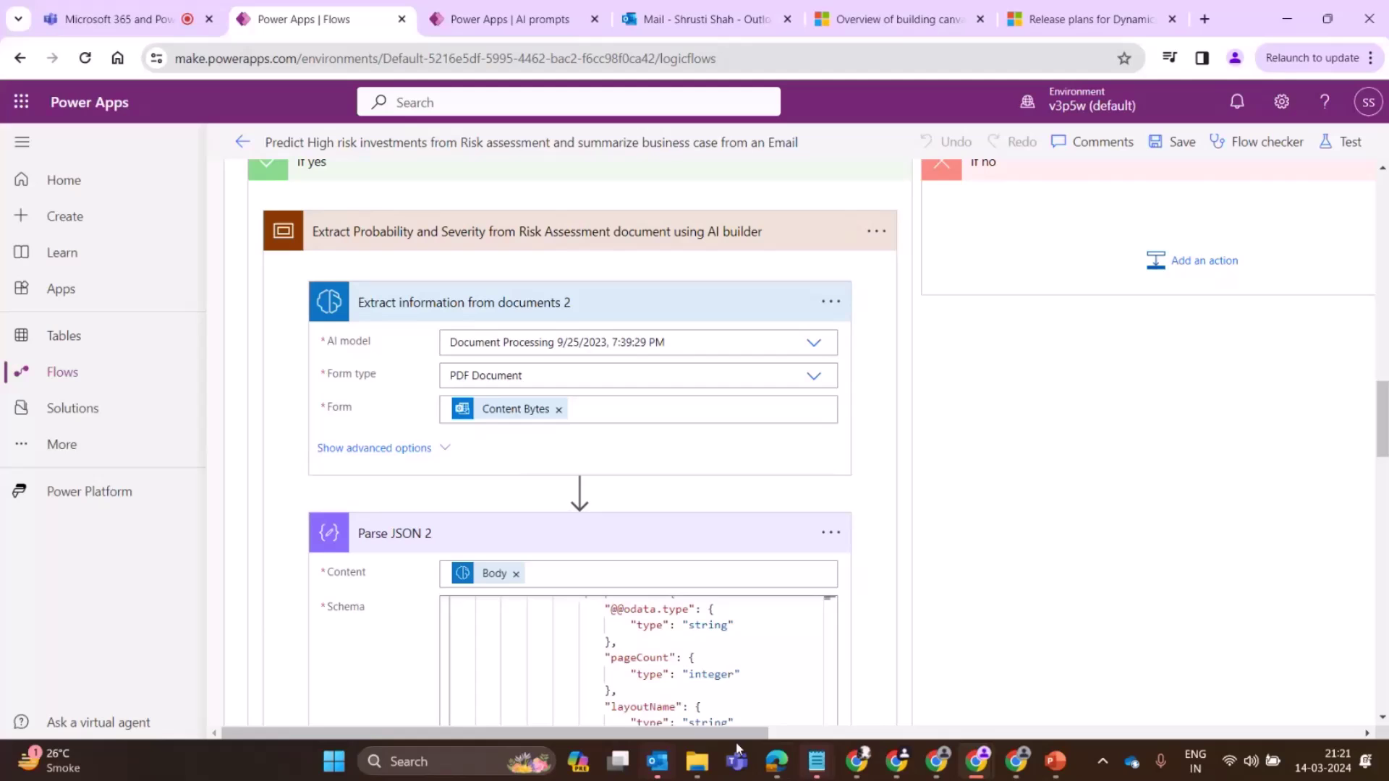
Step: Open the business case summarization scope, showing the text recognition Image input and the Apply to each 4 loop
scroll(1024, 720, "right", 5)
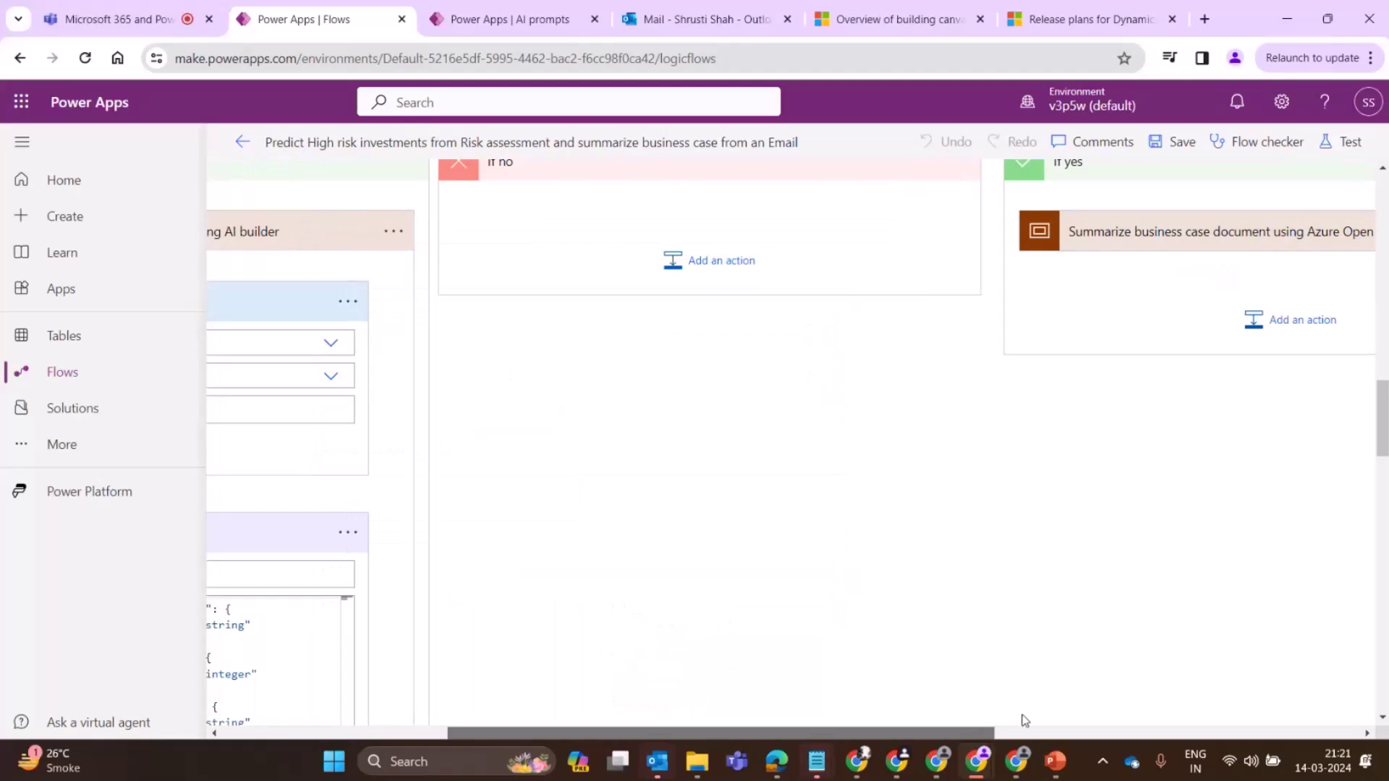
left_click(1120, 232)
scroll(861, 312, "right", 3)
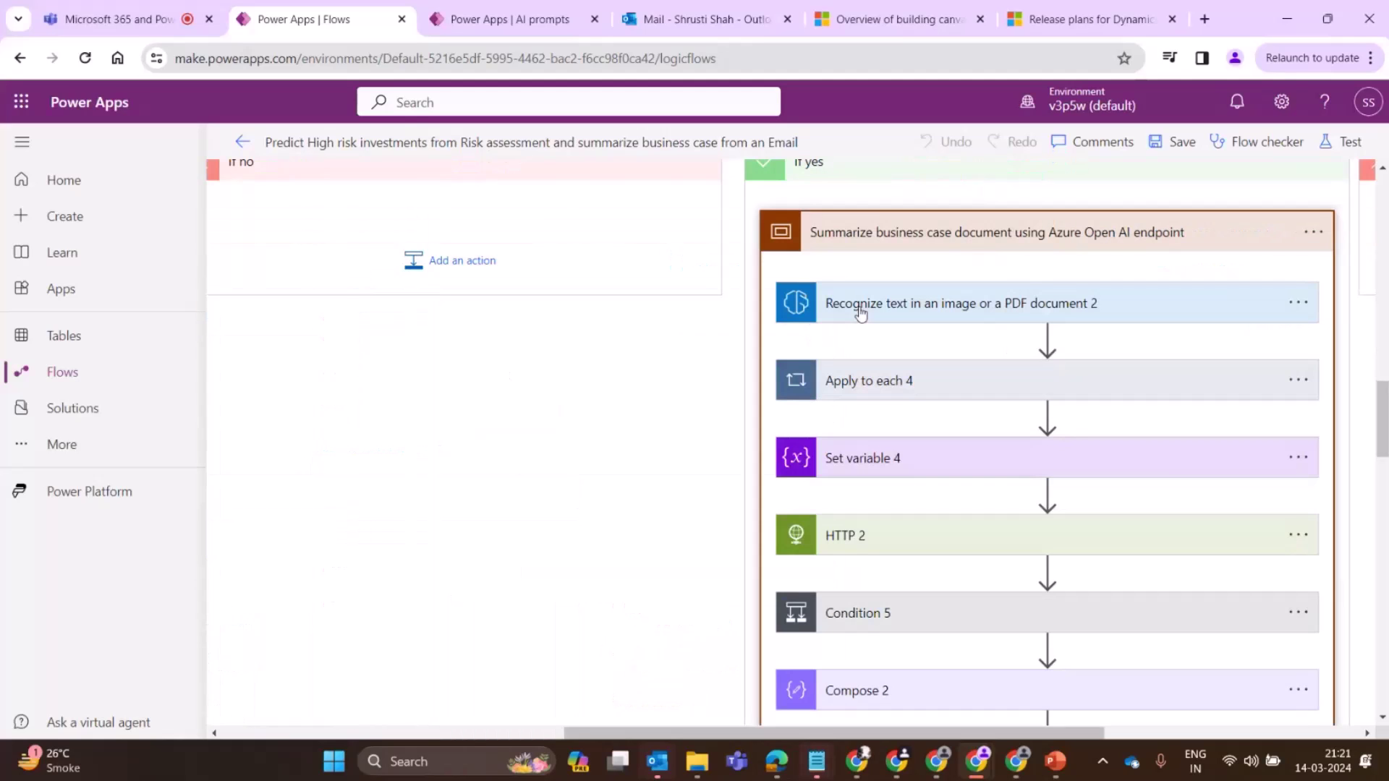
left_click(1033, 307)
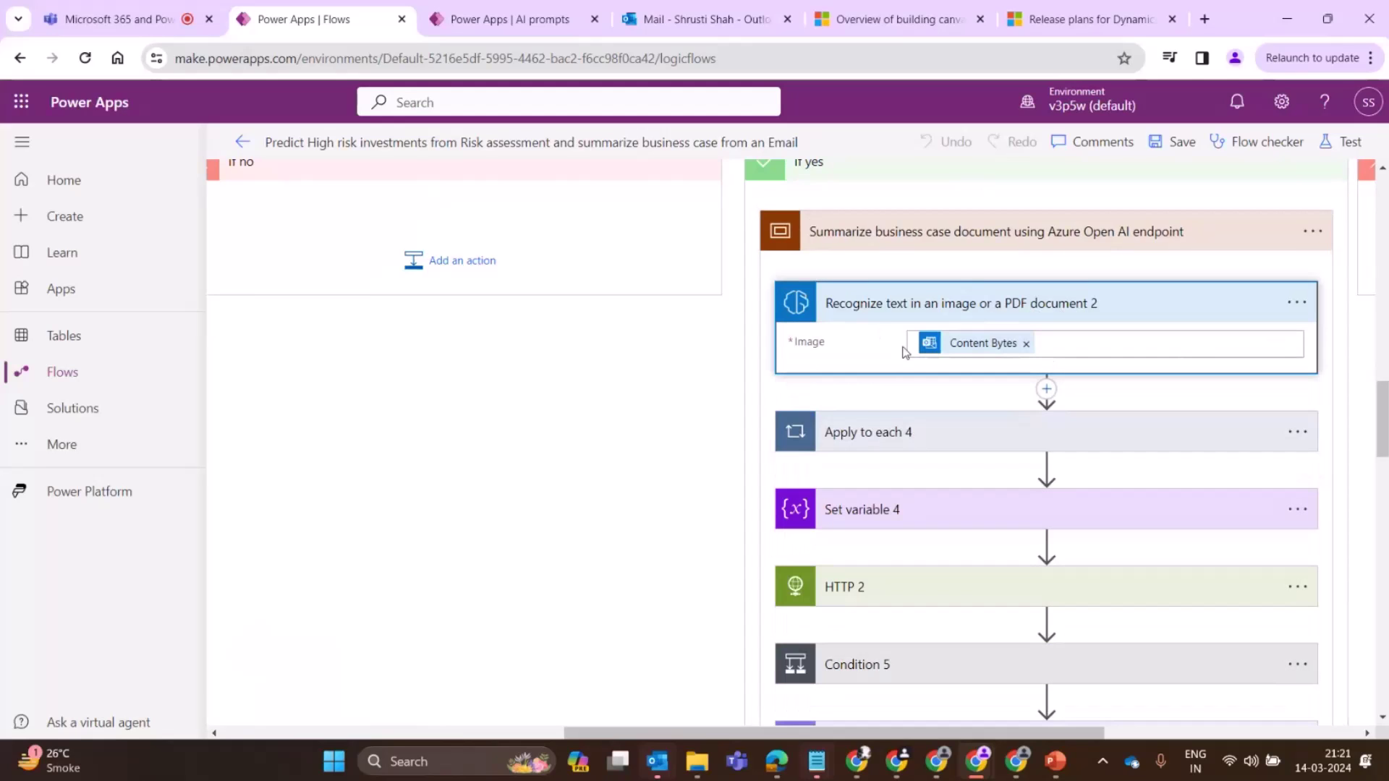
left_click(864, 432)
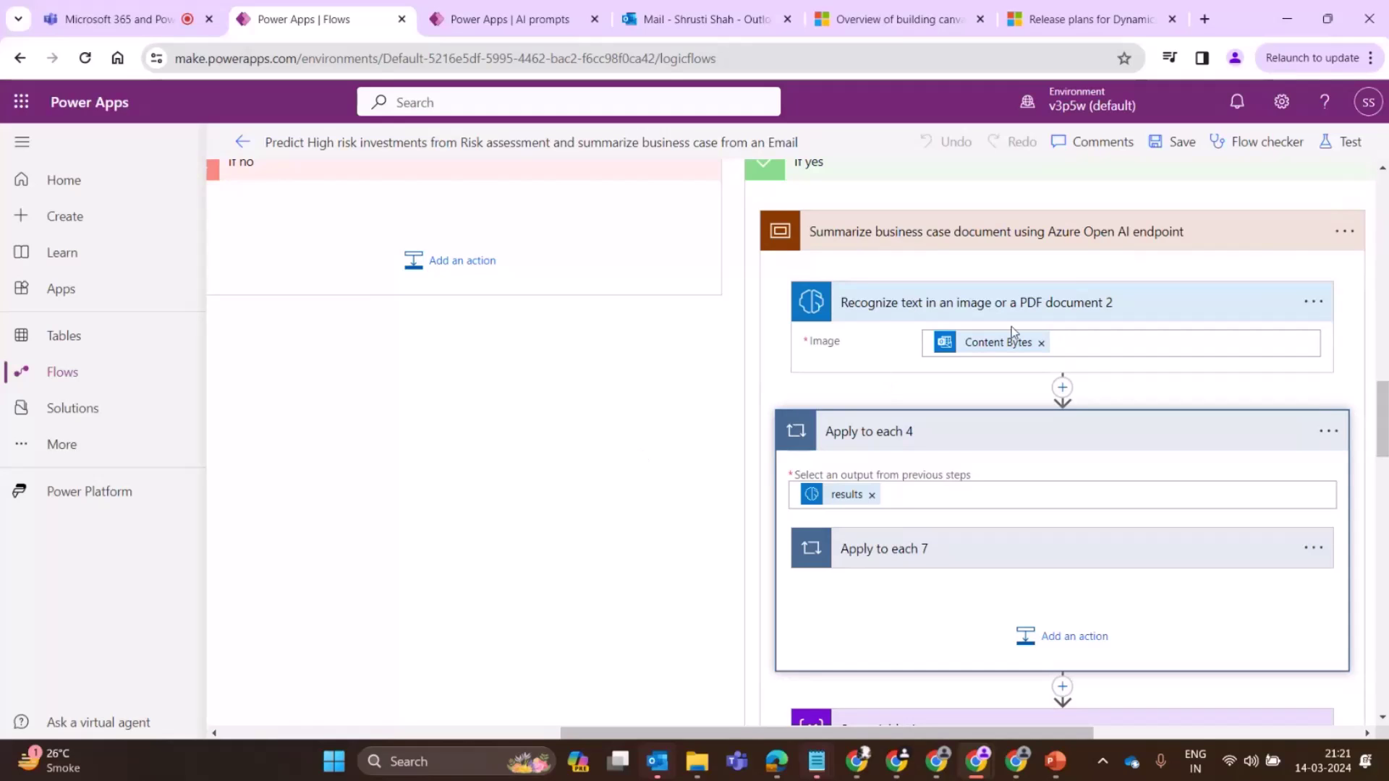
Step: Expand Apply to each 7 and Append to string variable 2, which adds each line's Text to extractedtext
mouse_move(991, 337)
left_click(1013, 546)
scroll(956, 512, "down", 2)
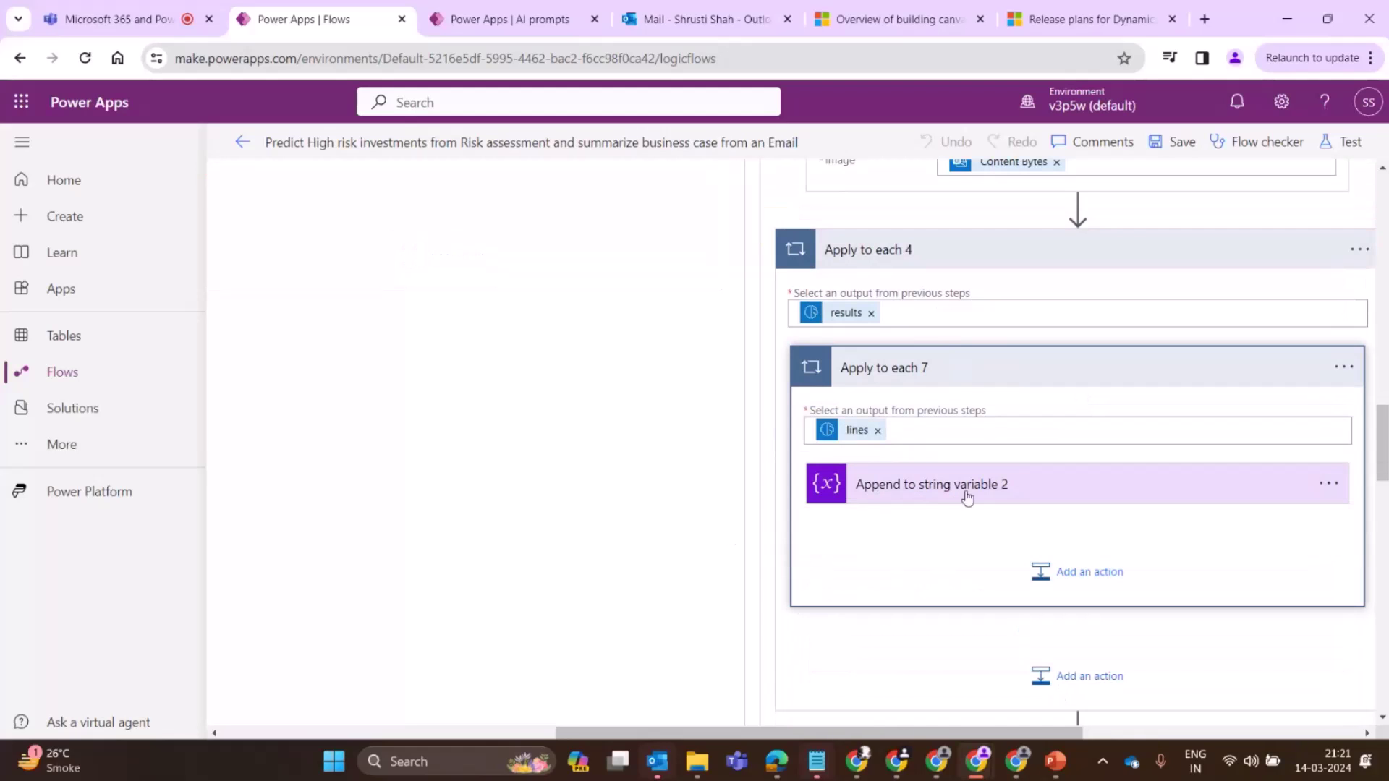
left_click(915, 478)
left_click(915, 477)
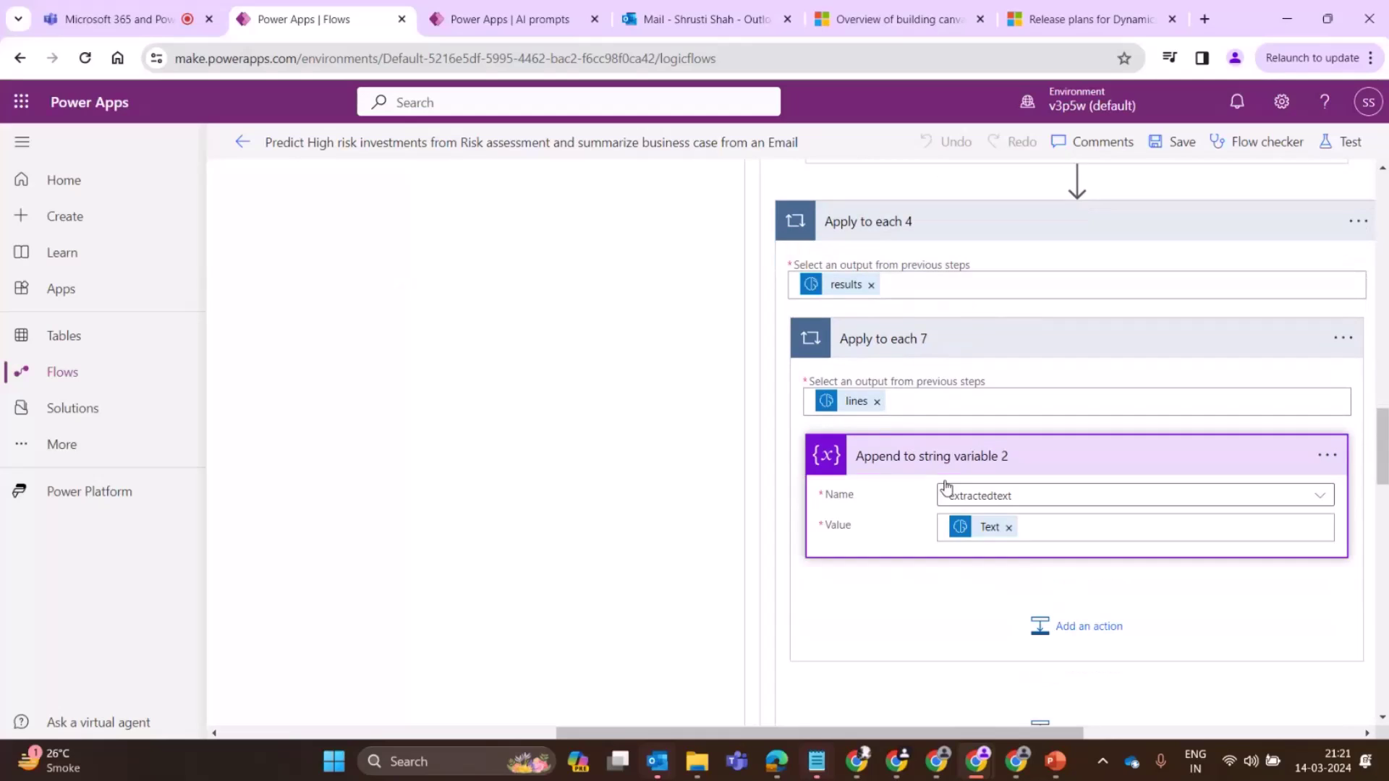
scroll(1005, 463, "down", 2)
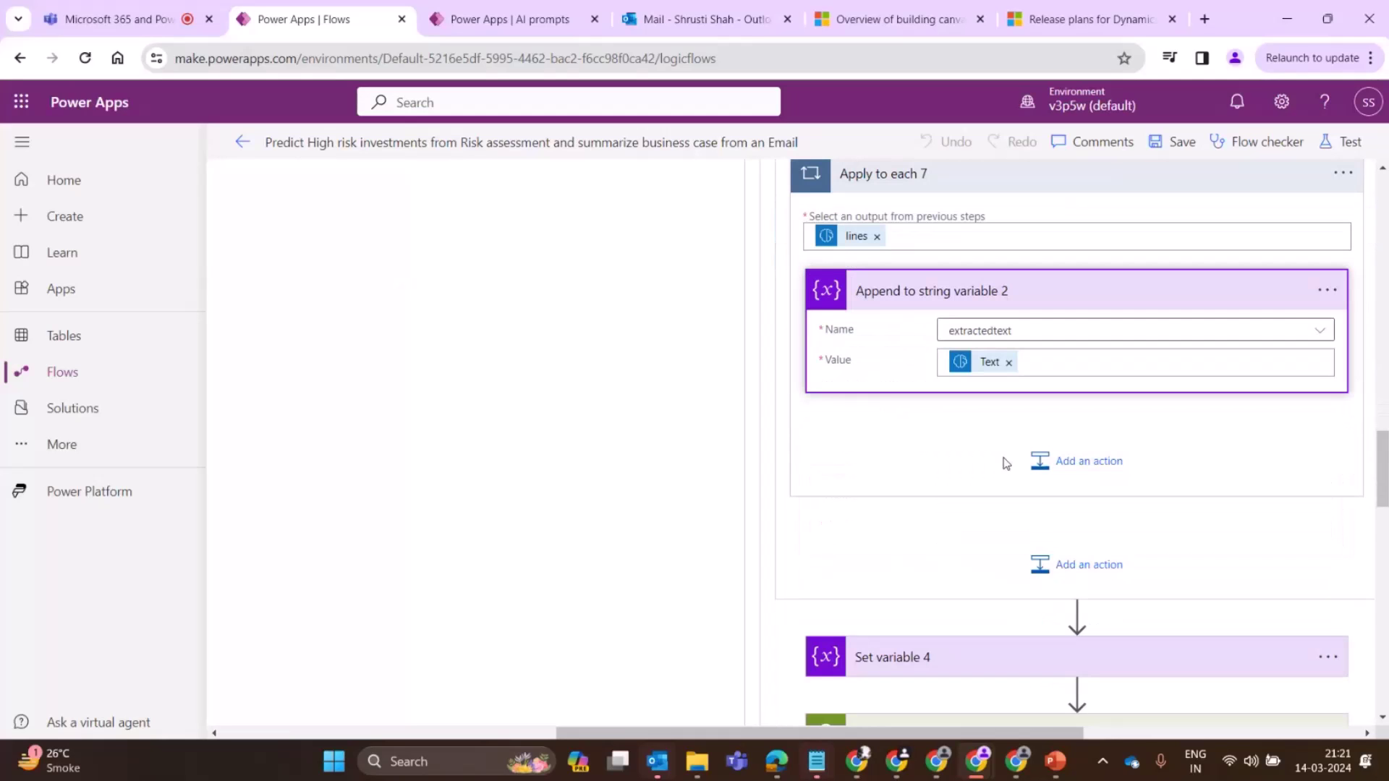
Step: Expand HTTP 2 to review its POST request to the Azure OpenAI endpoint
scroll(961, 523, "down", 2)
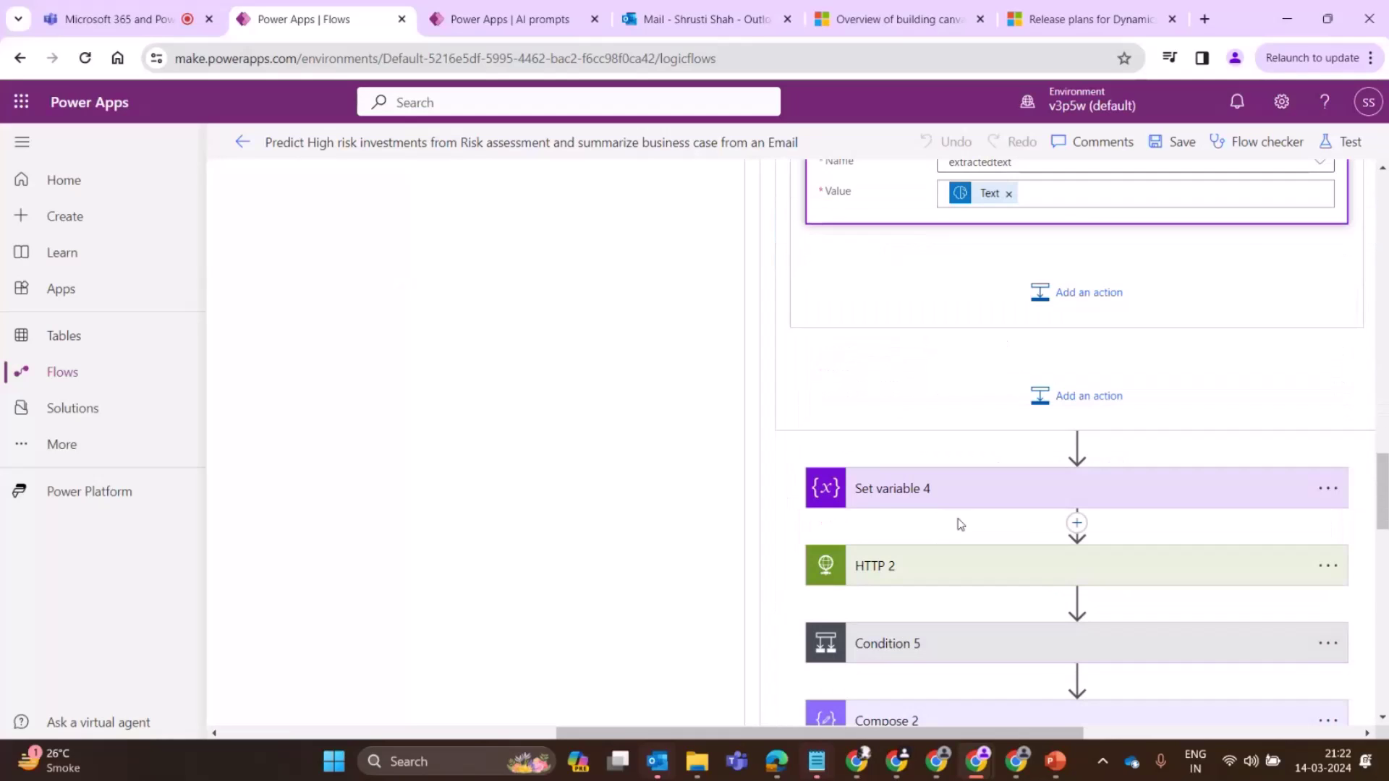
left_click(927, 566)
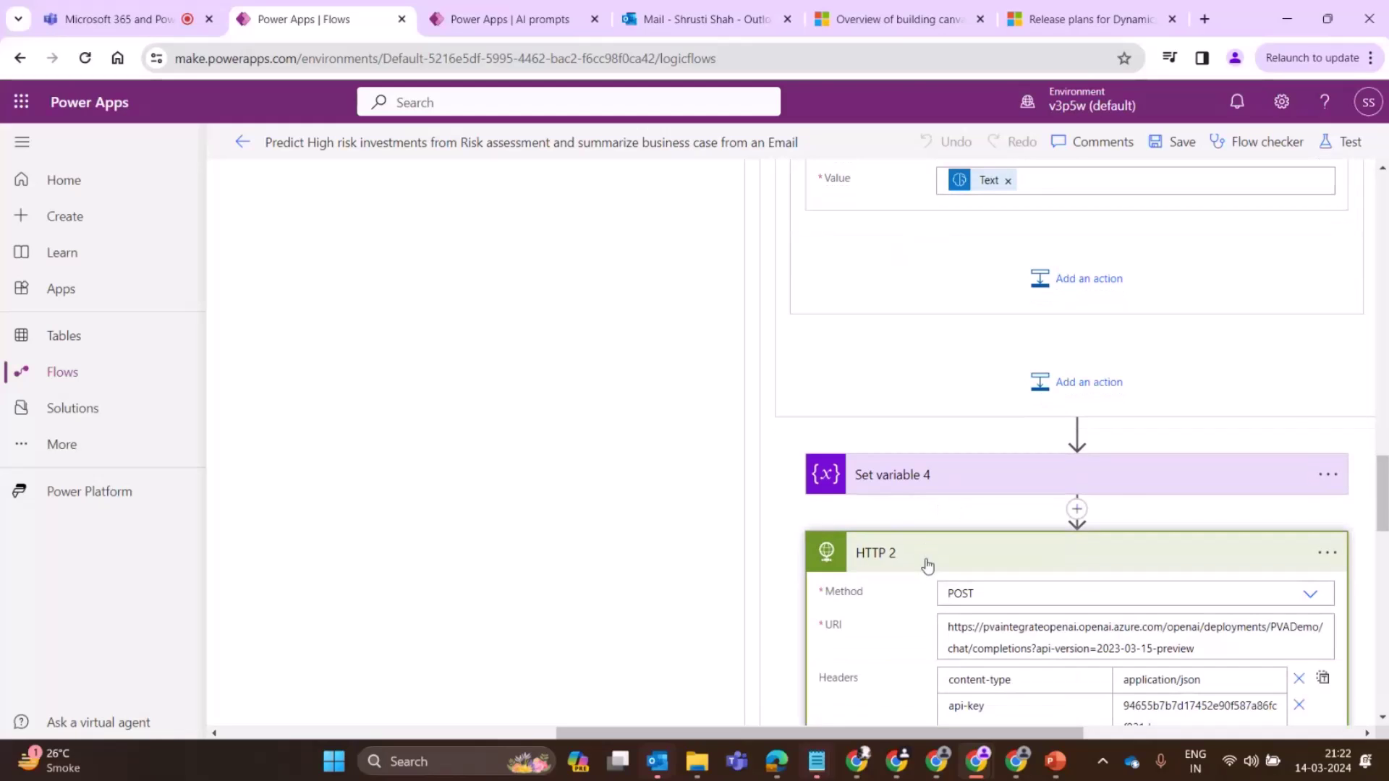
scroll(941, 548, "down", 3)
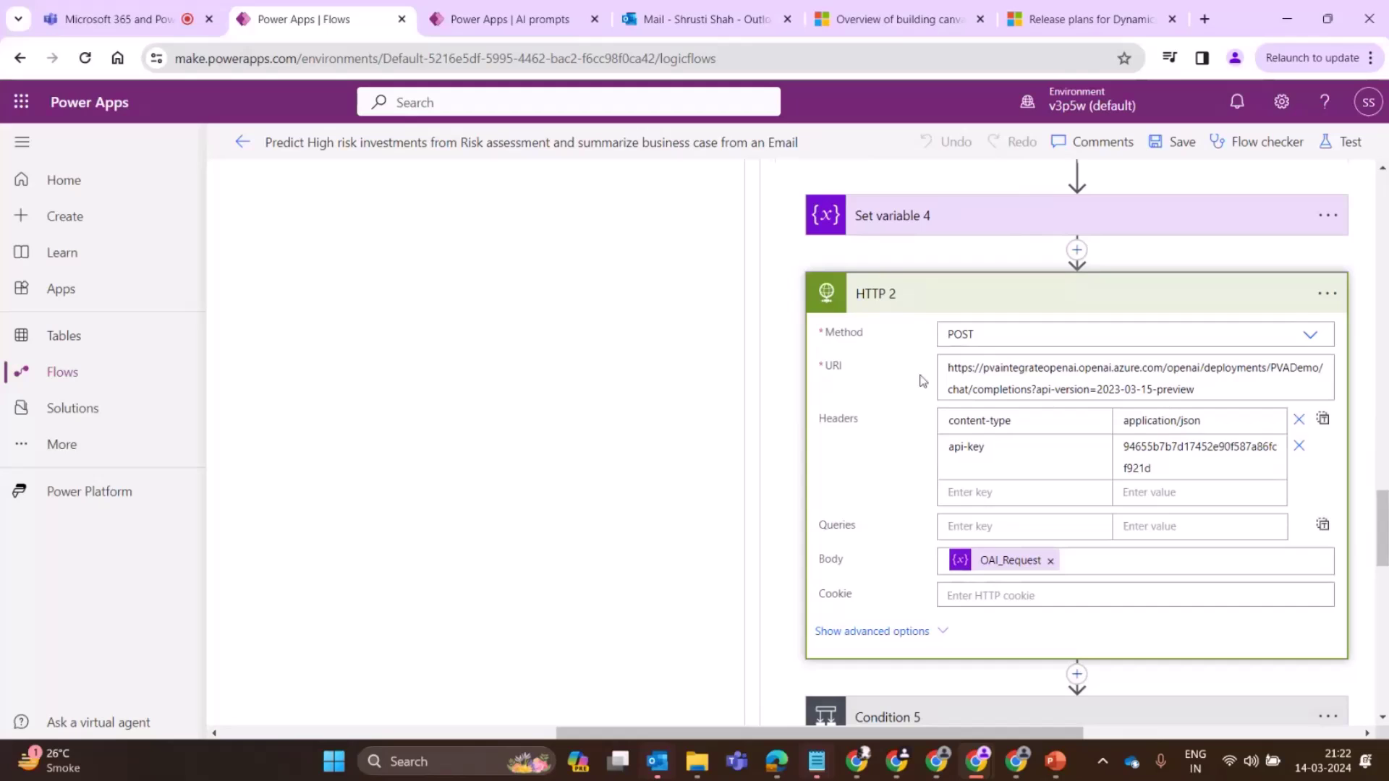
scroll(1081, 367, "down", 1)
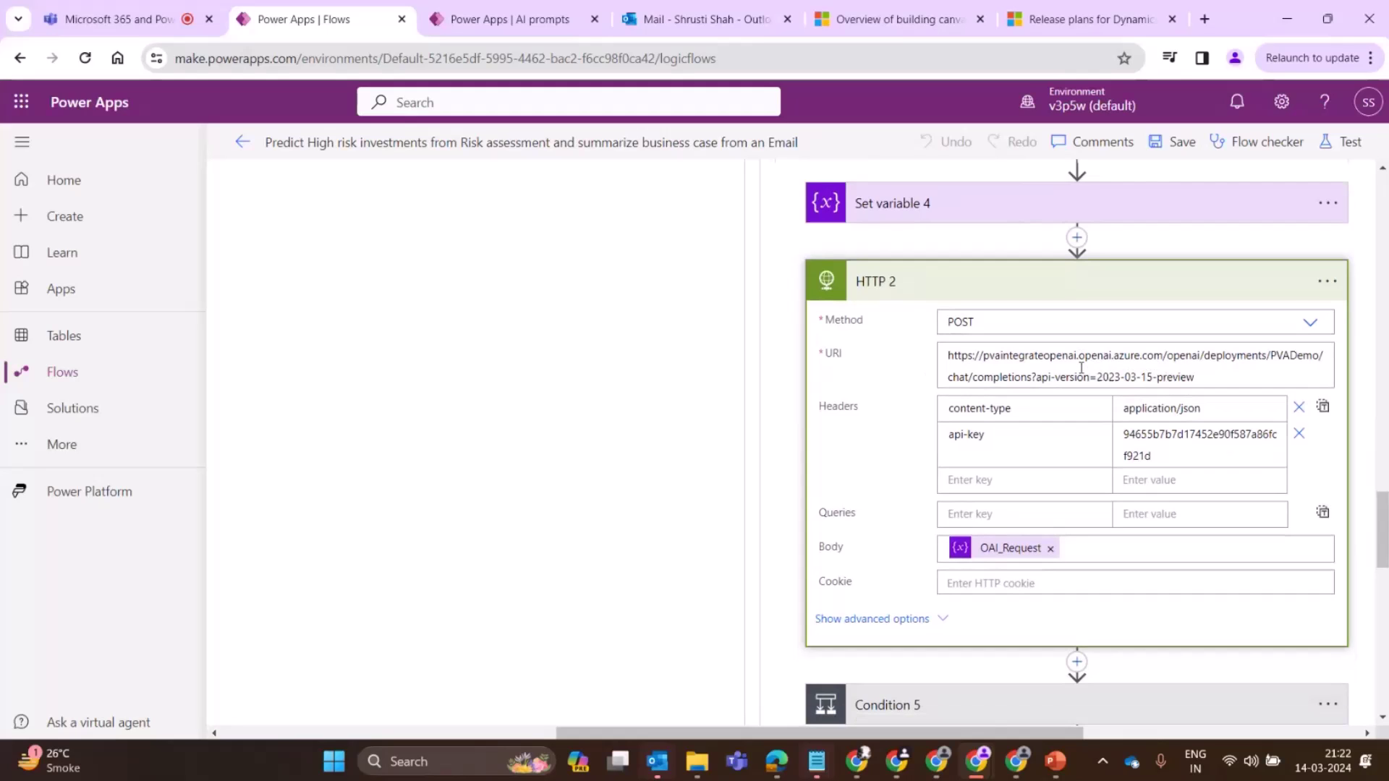
scroll(1080, 368, "down", 3)
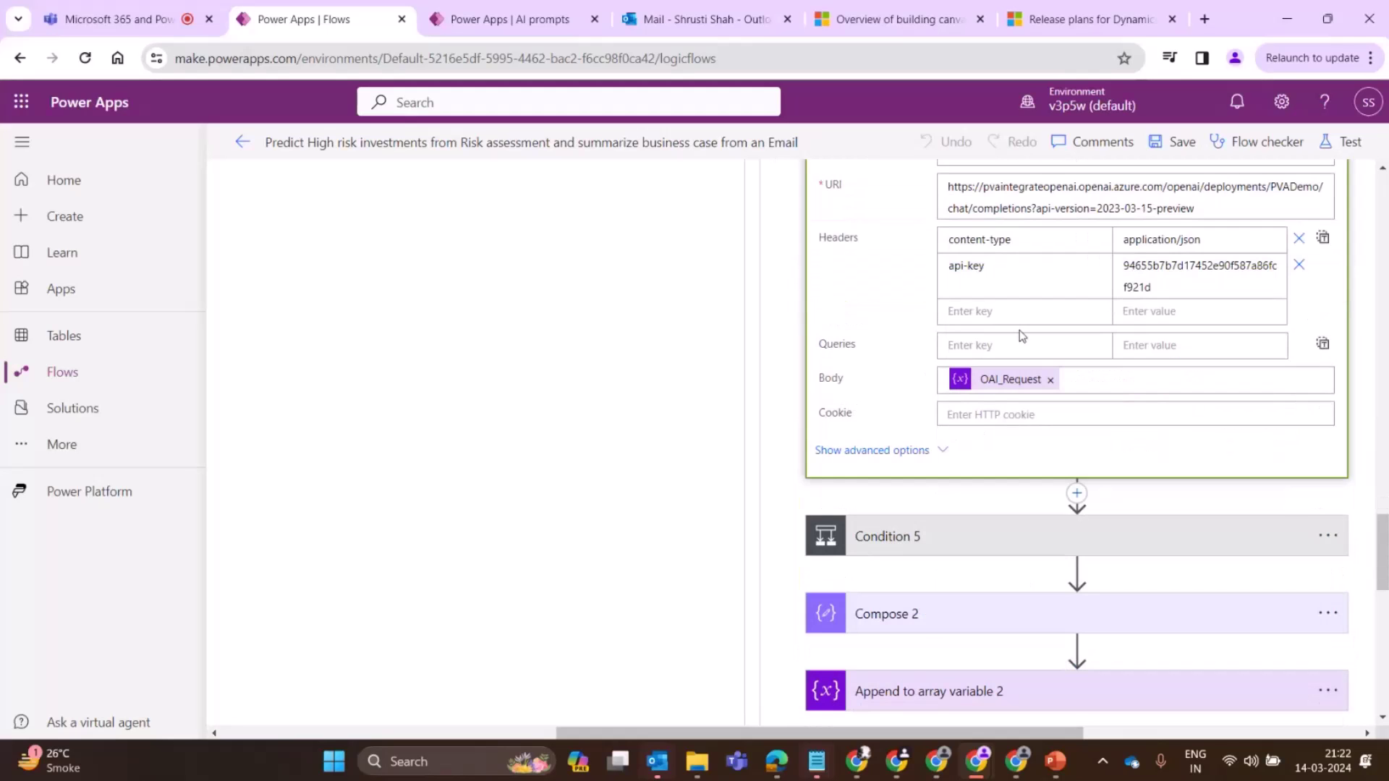
scroll(1020, 334, "down", 3)
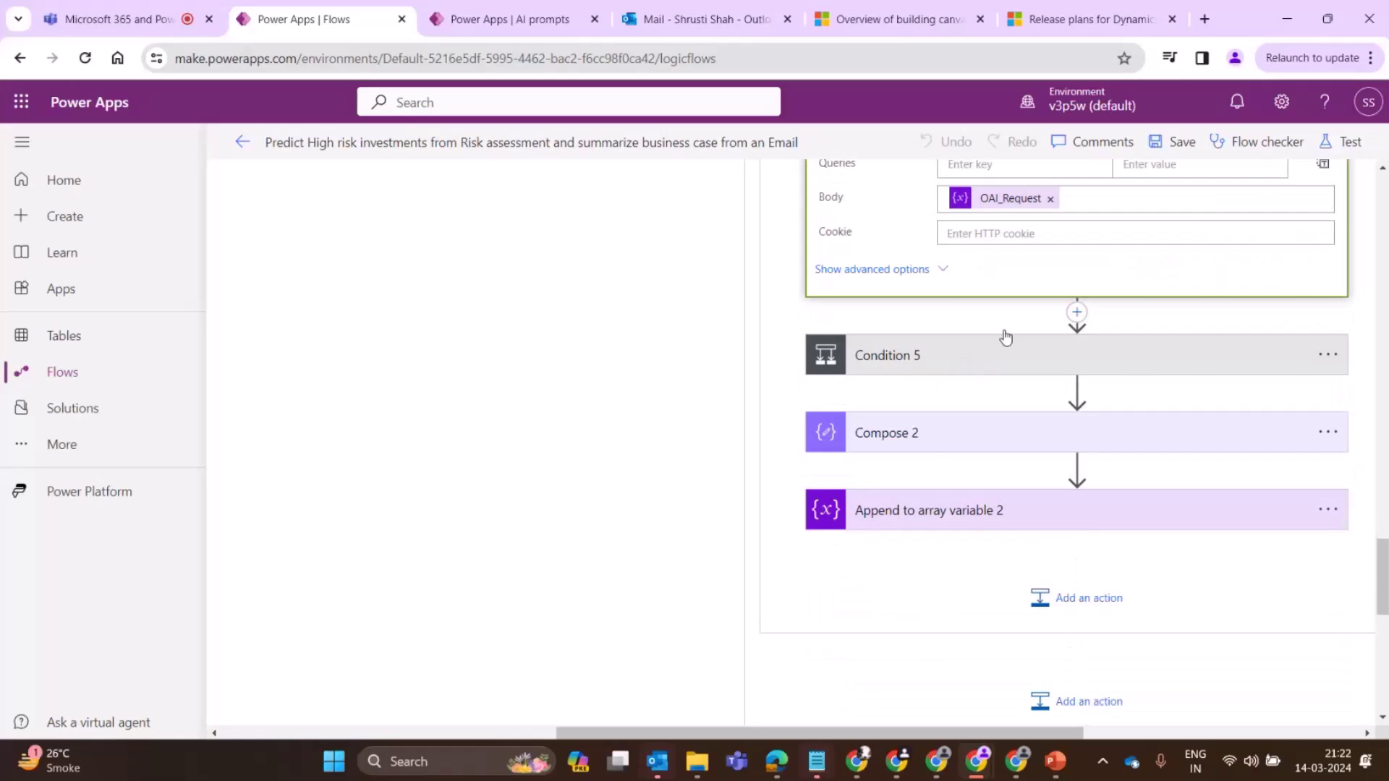
scroll(1027, 337, "up", 5)
scroll(1057, 338, "down", 6)
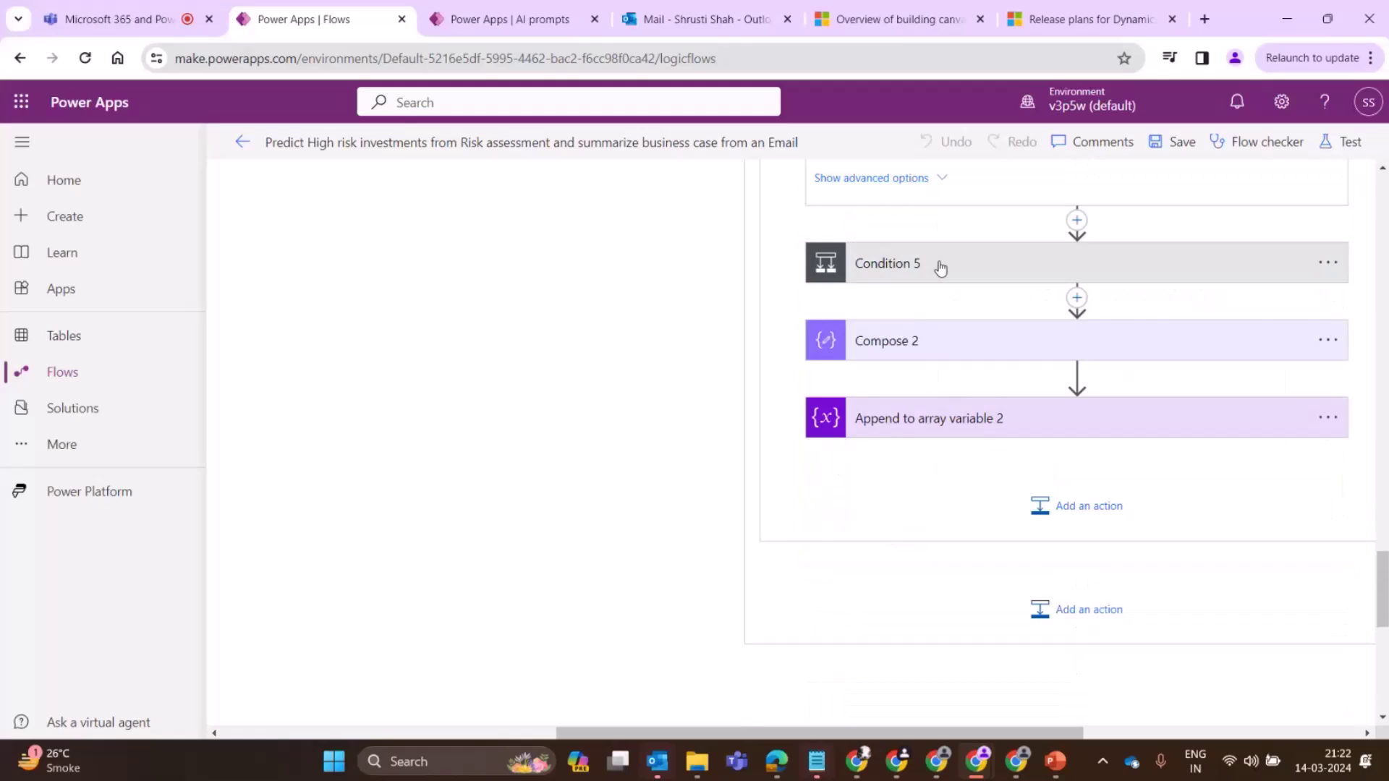
Step: Expand Condition 5 to view its status code equals 200 check, then collapse it
left_click(940, 268)
left_click_drag(926, 733, 1050, 732)
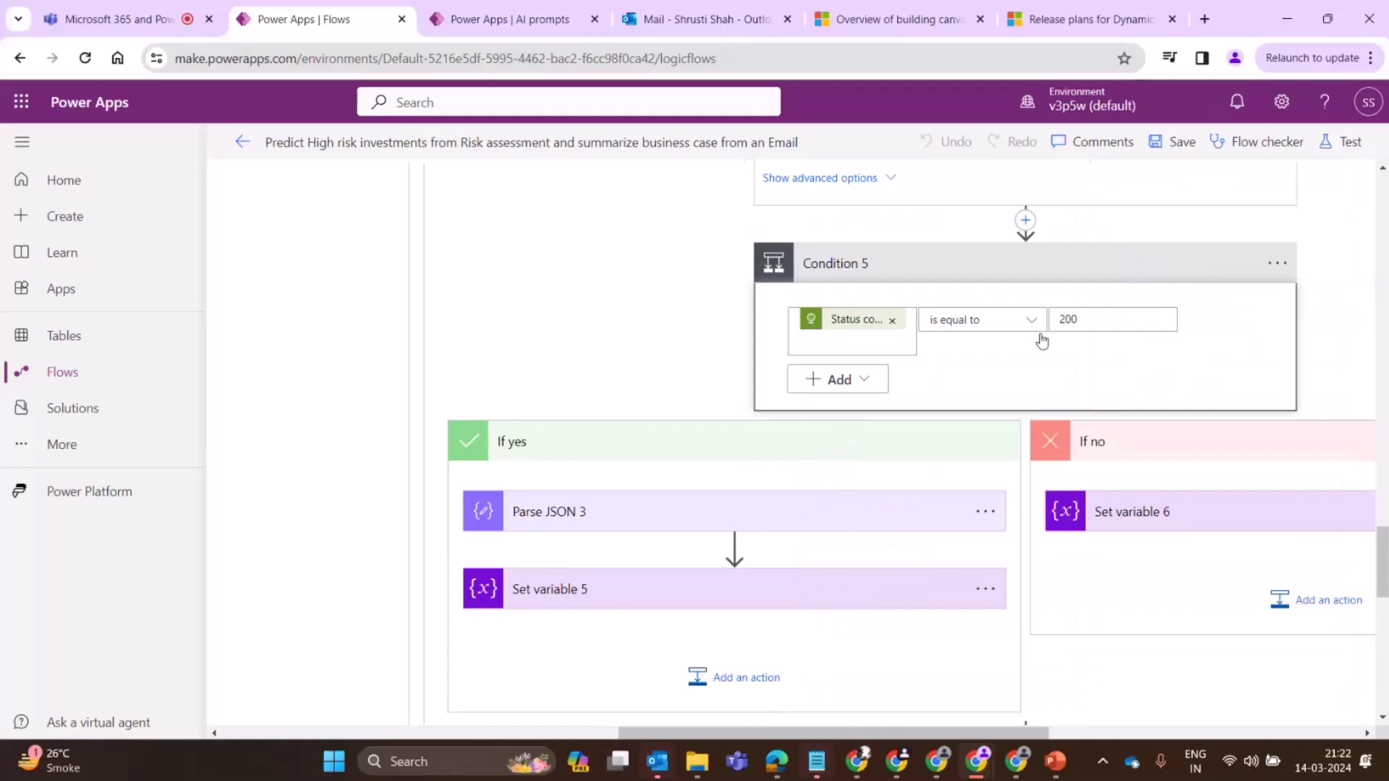
scroll(738, 484, "down", 2)
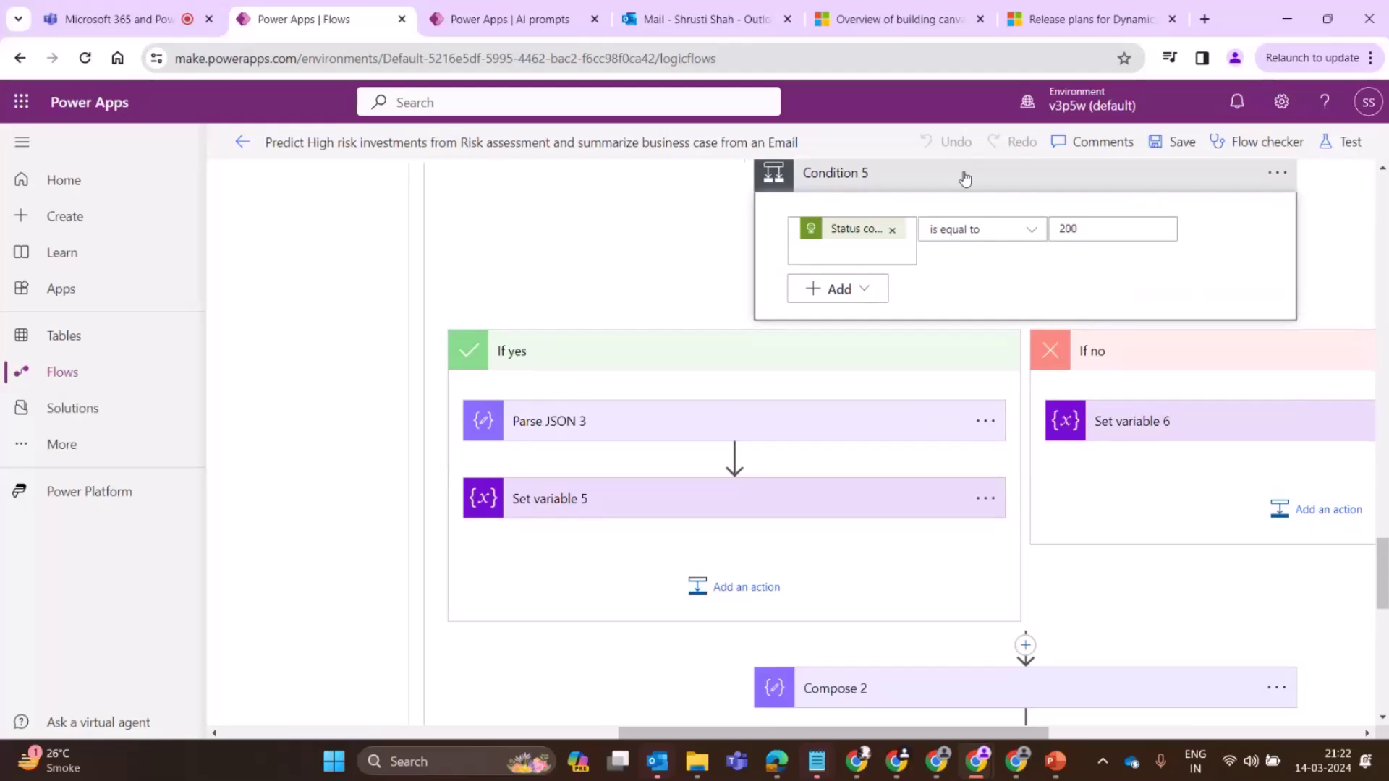
scroll(1040, 304, "up", 1)
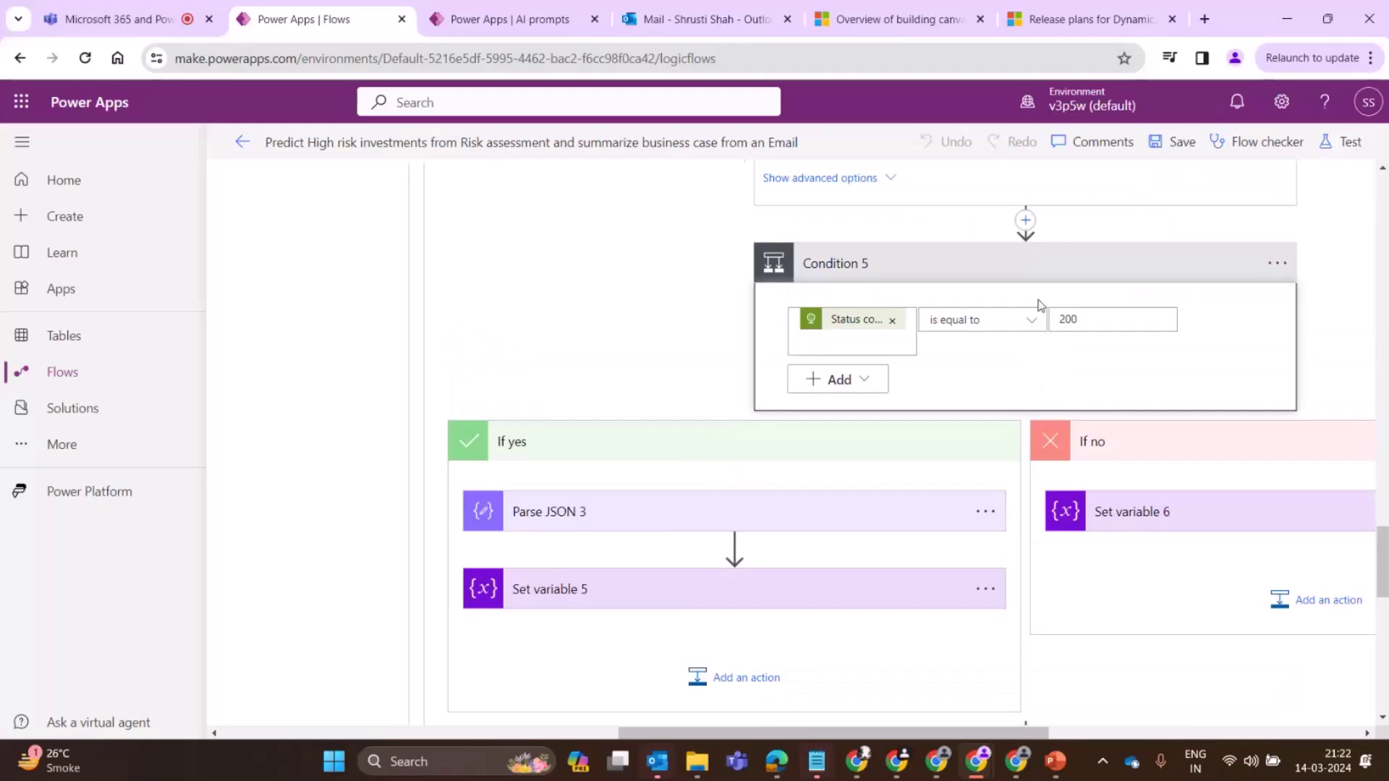
left_click(914, 347)
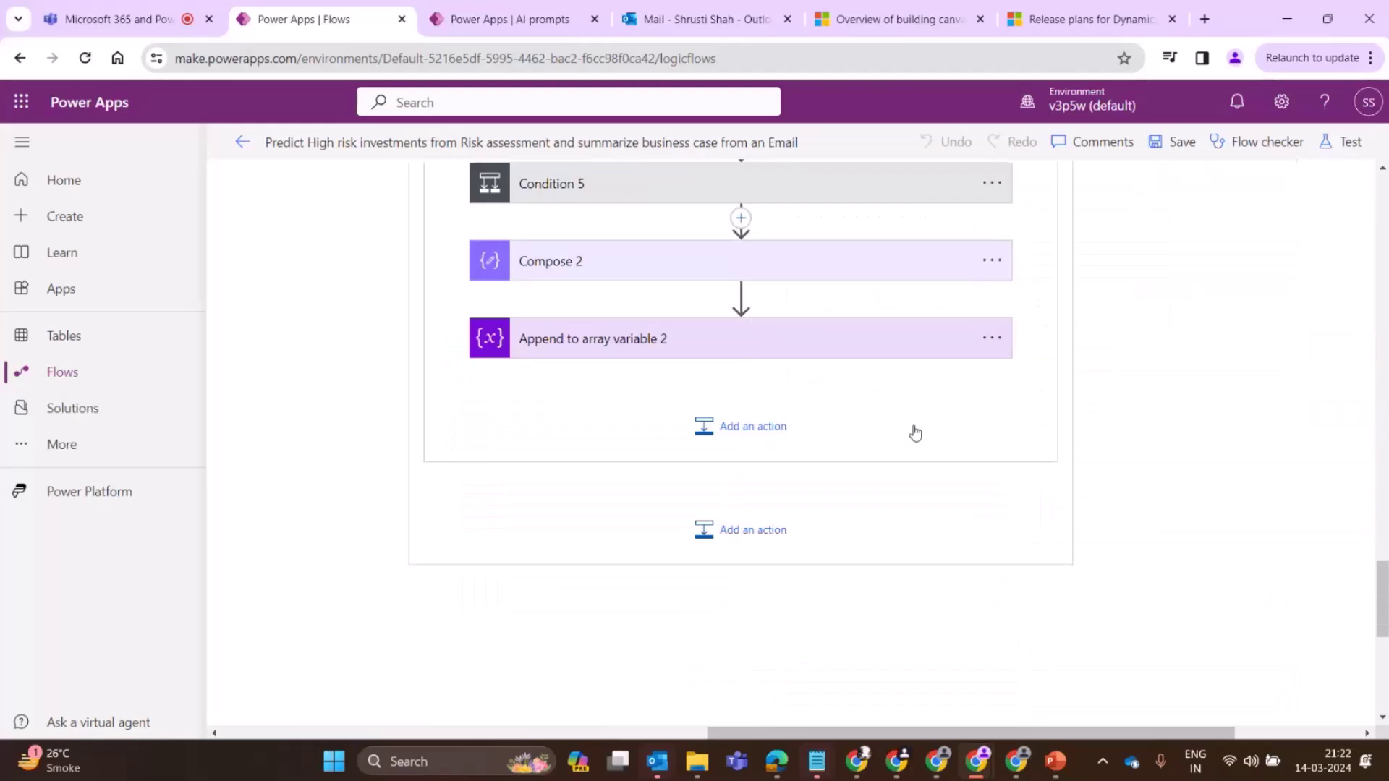
Step: Select the scope container holding the business-case summary steps
left_click(688, 372)
scroll(863, 549, "down", 2)
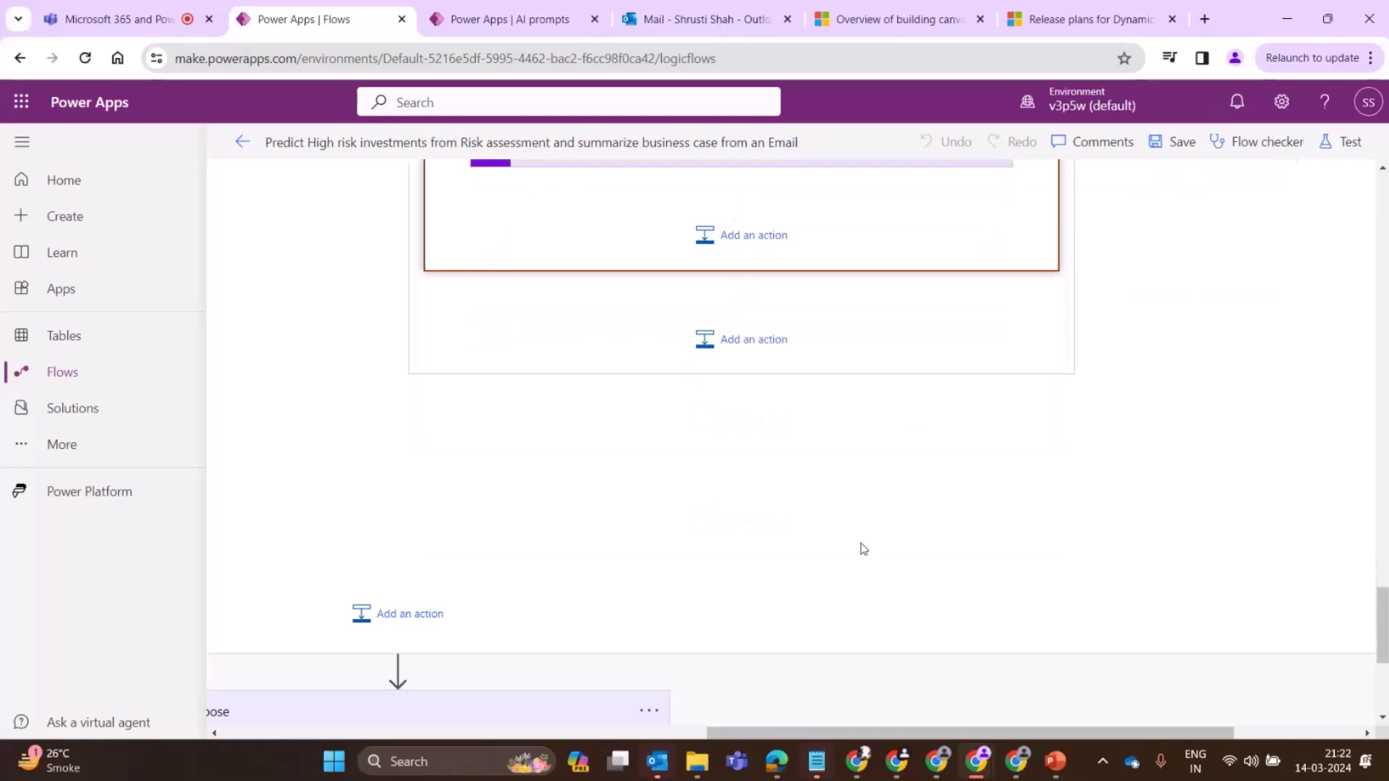
scroll(587, 384, "up", 5)
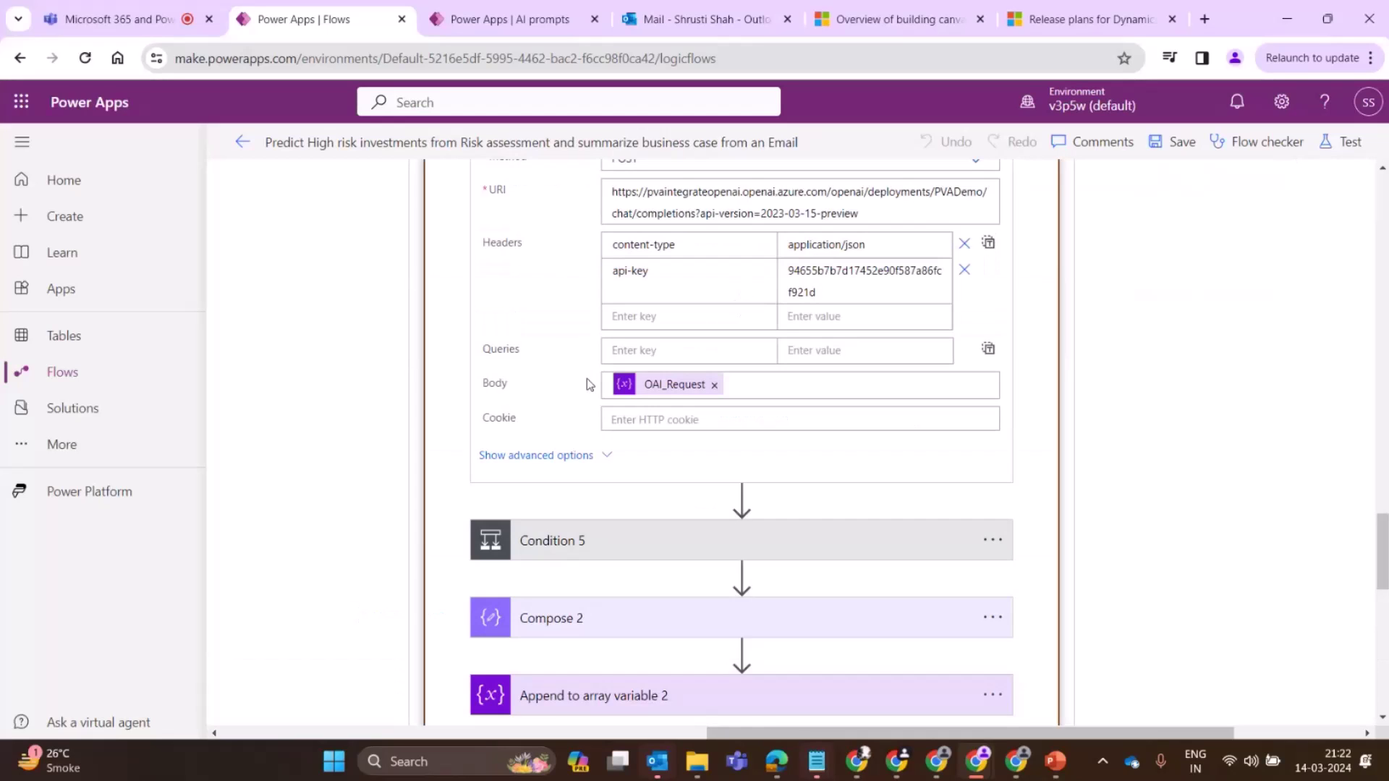
scroll(747, 297, "up", 5)
Step: Scroll to the Notify approver scope's Condition 3, which tests Probability contains 'Almost Certain'
scroll(748, 297, "up", 3)
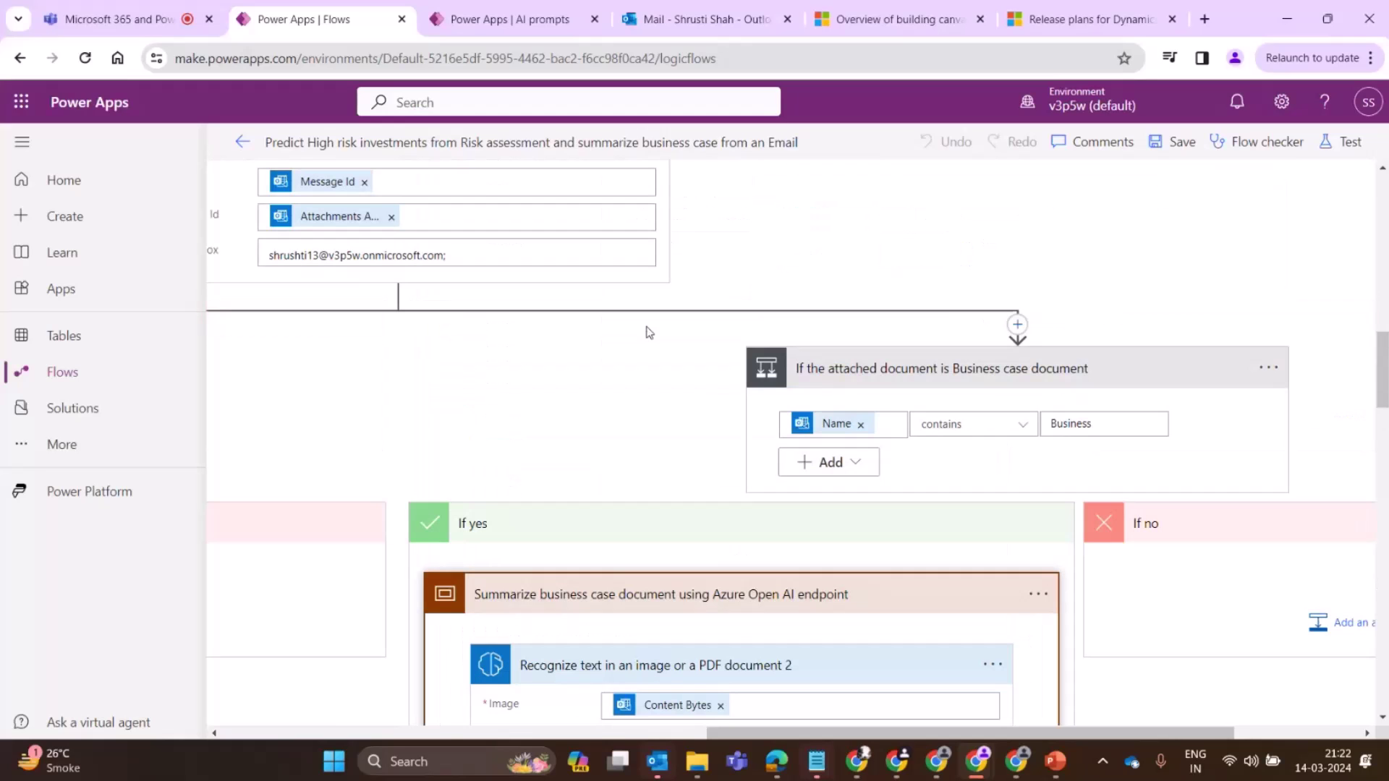
scroll(564, 339, "up", 4)
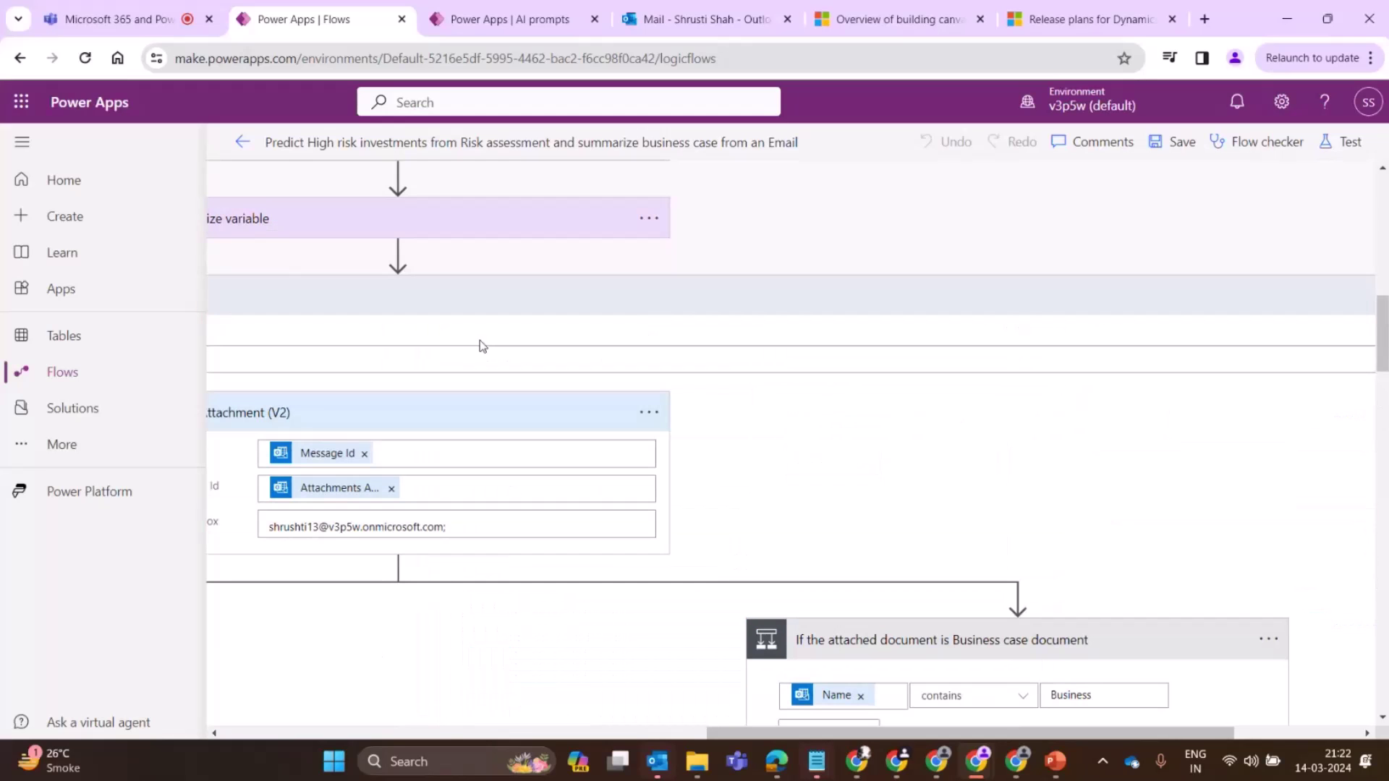
scroll(480, 340, "down", 10)
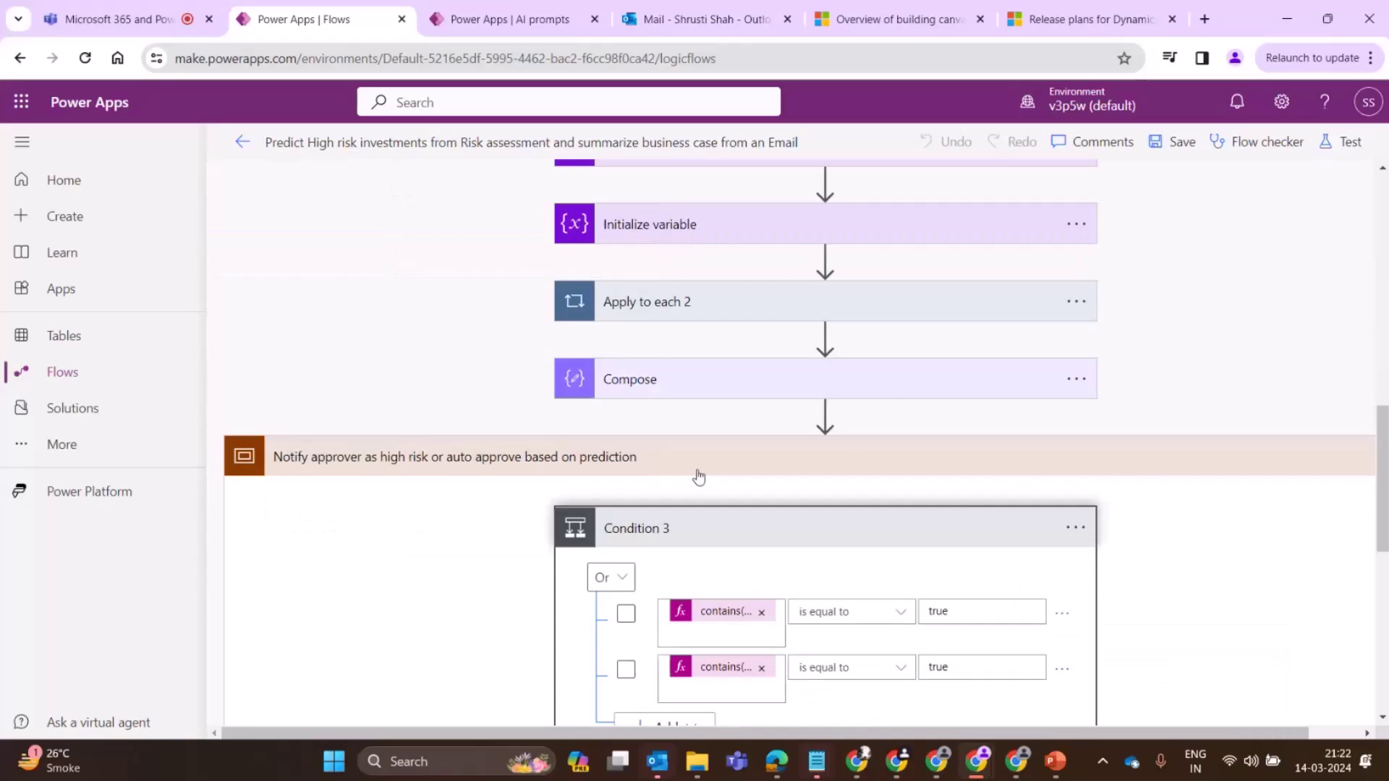
scroll(741, 544, "down", 3)
scroll(765, 394, "up", 9)
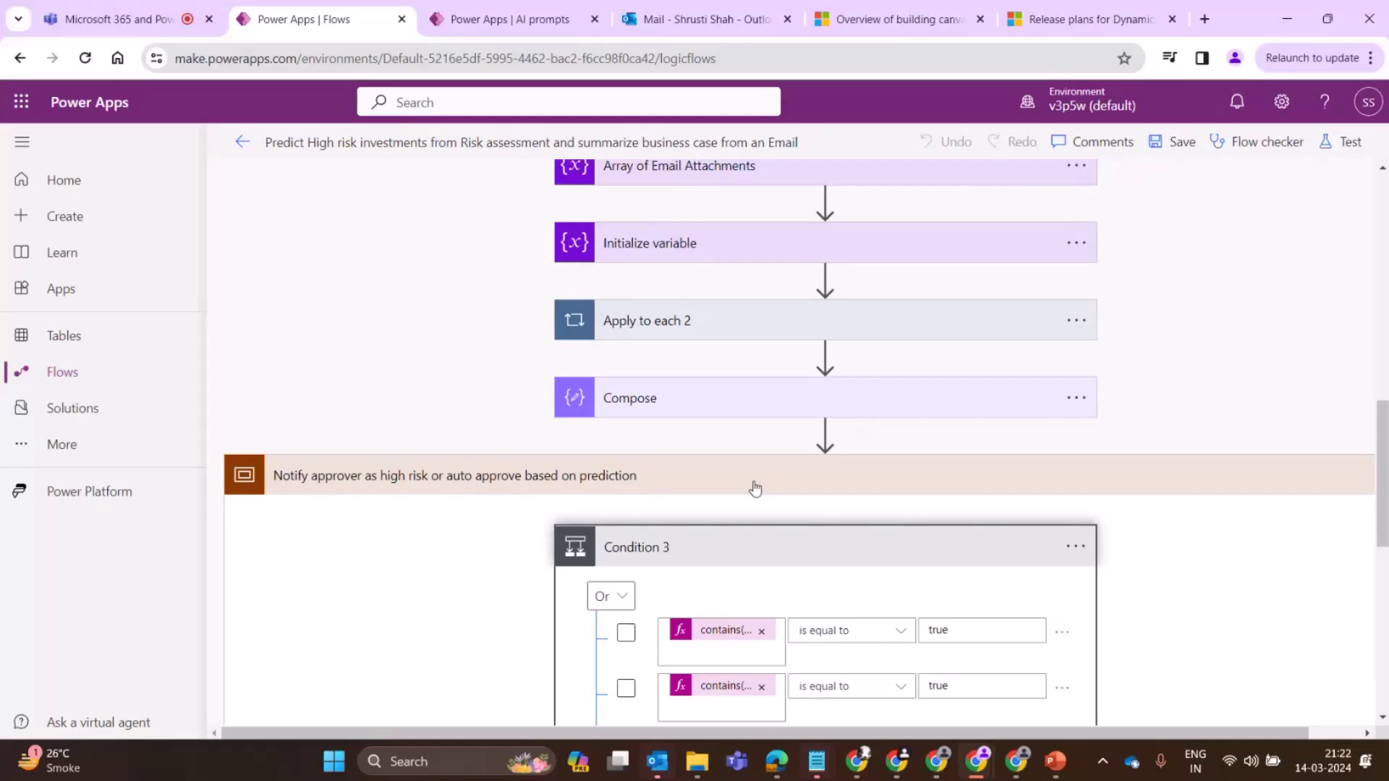
scroll(755, 489, "down", 2)
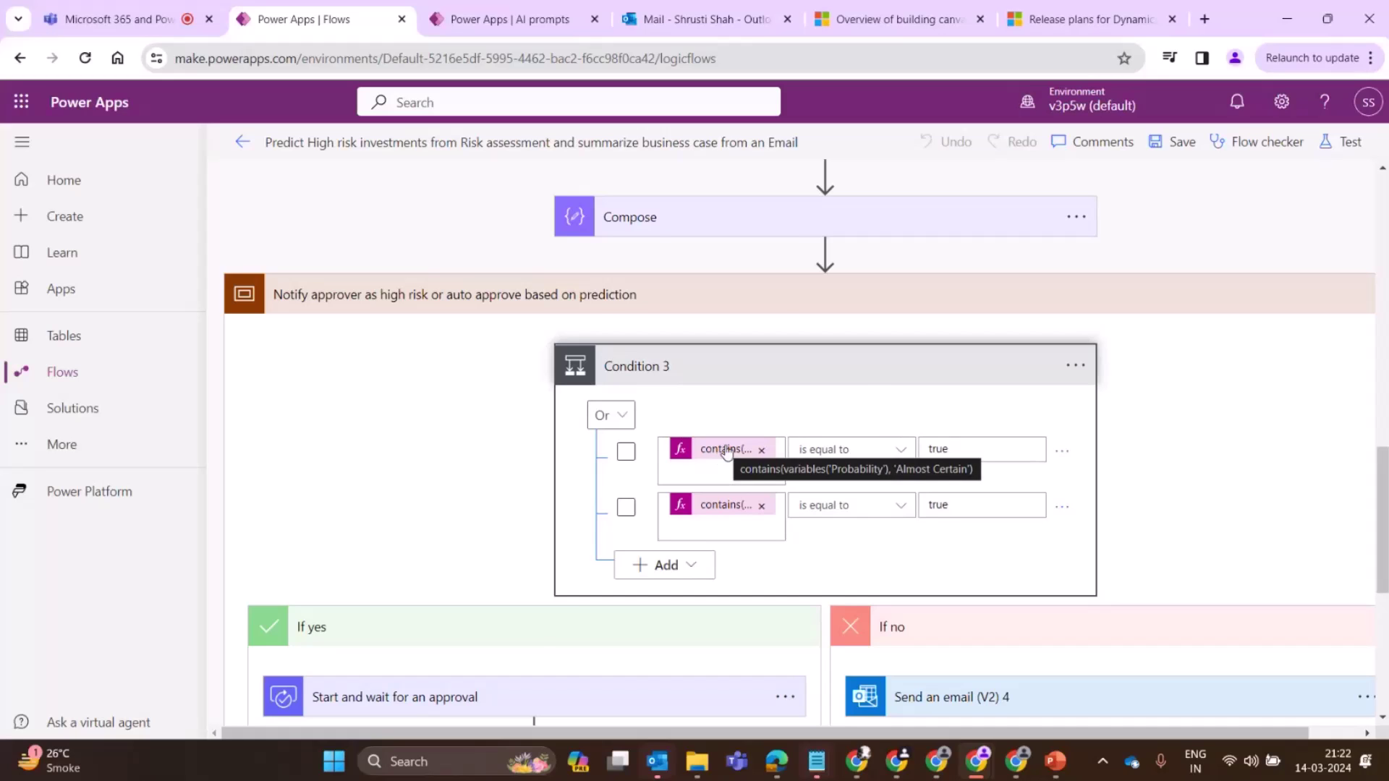
Step: Expand Start and wait for an approval and show its advanced options
scroll(727, 450, "down", 3)
left_click(422, 427)
scroll(643, 334, "down", 2)
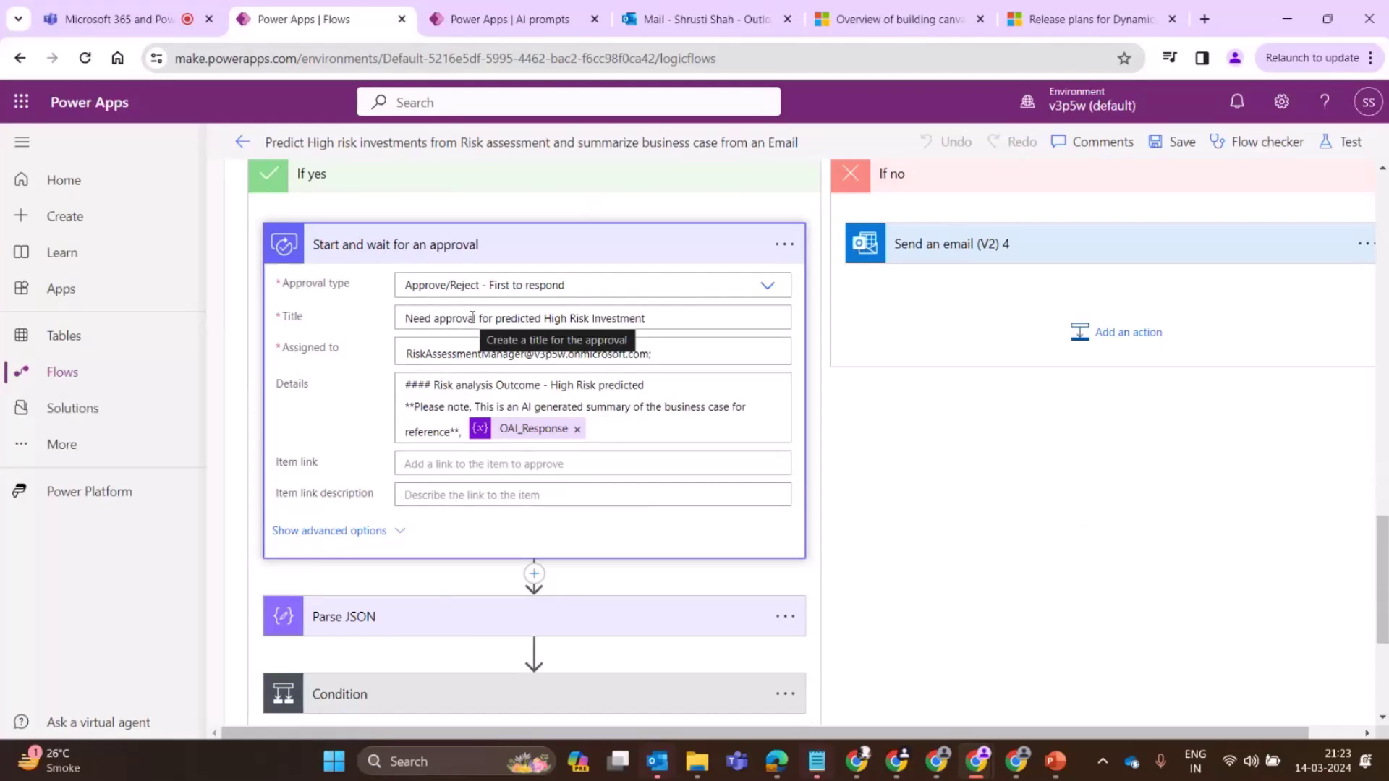
scroll(472, 317, "down", 1)
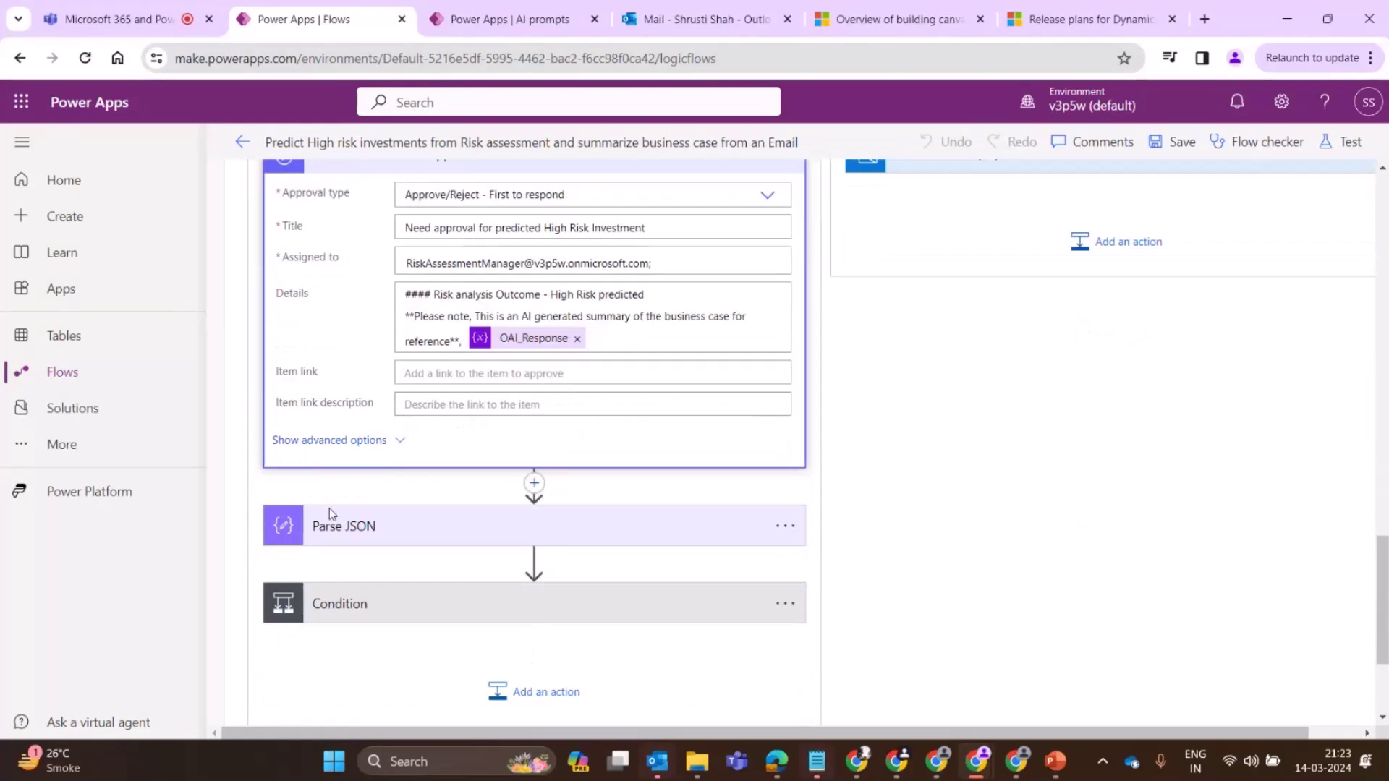
left_click(394, 439)
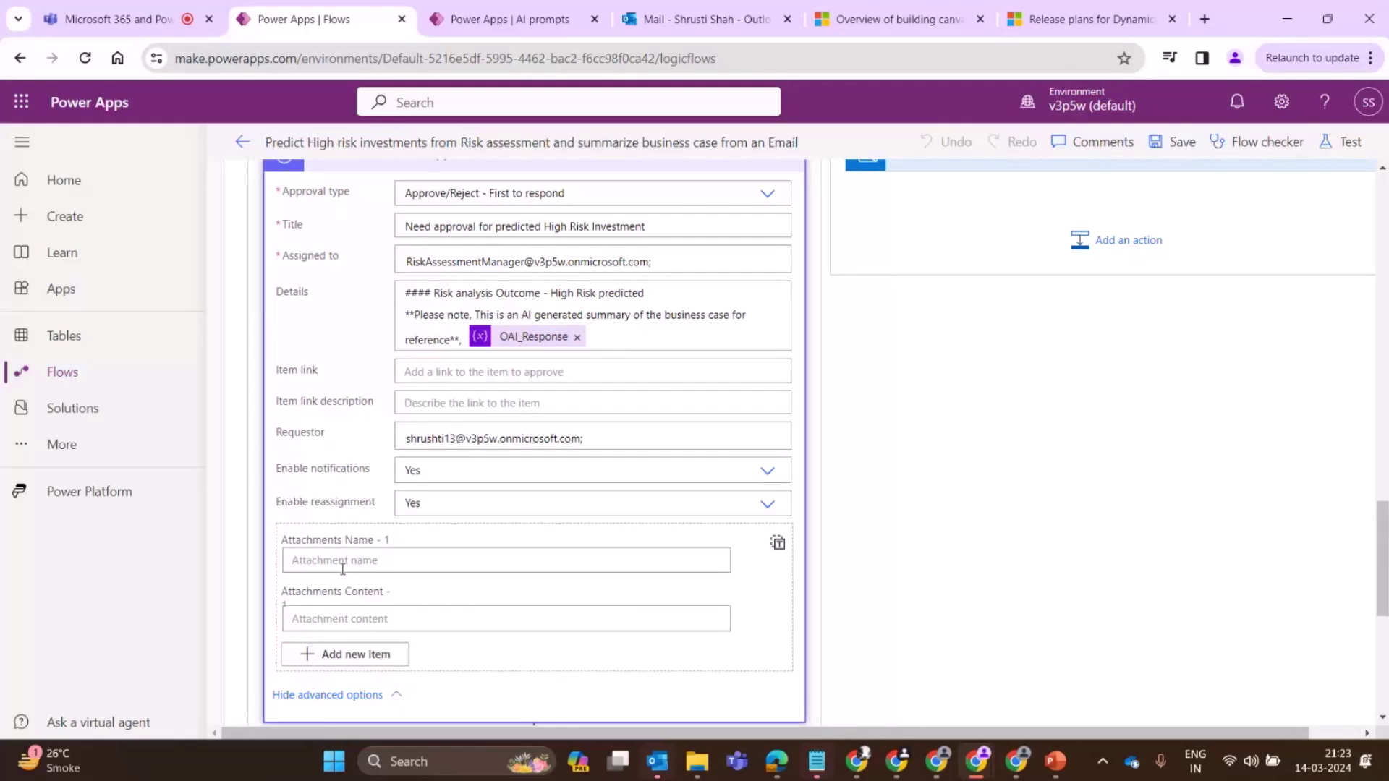
scroll(423, 510, "down", 2)
scroll(474, 351, "down", 3)
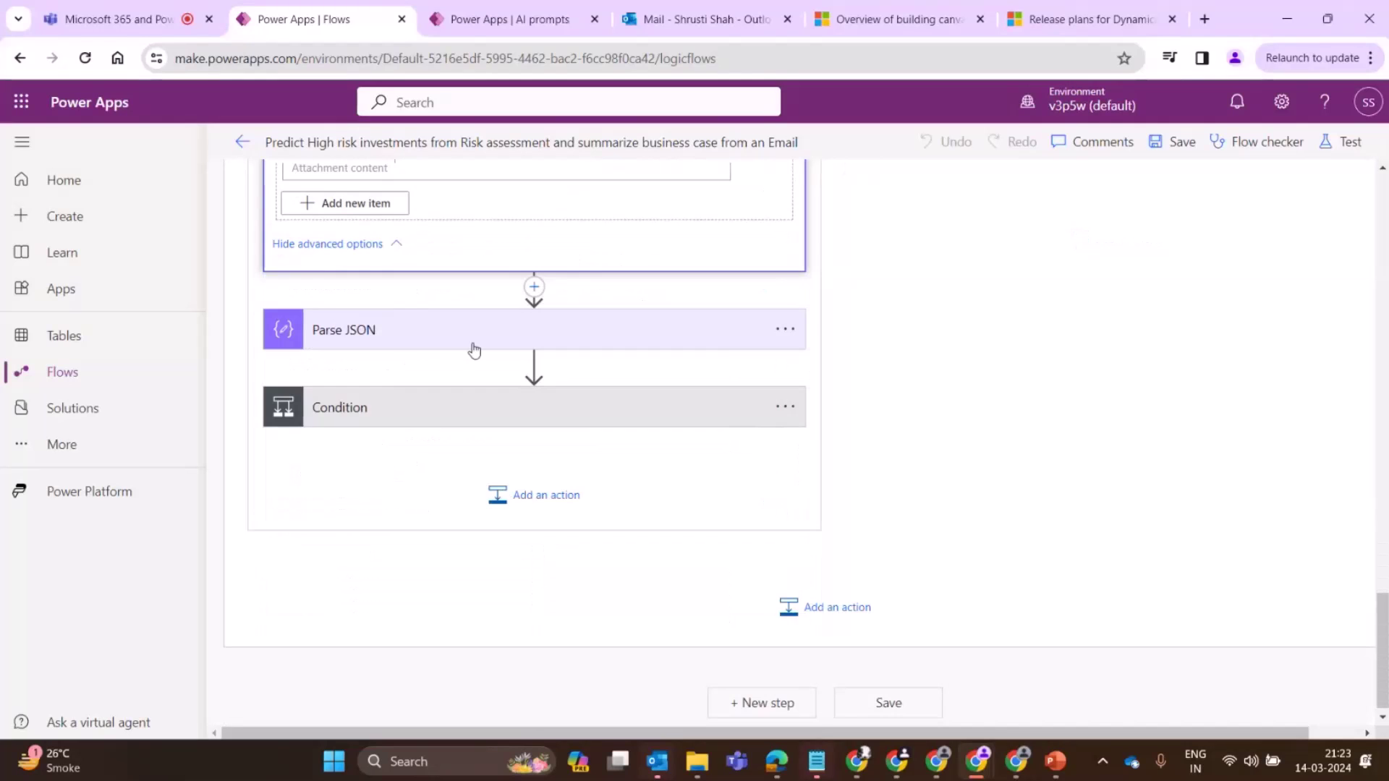
scroll(474, 351, "up", 3)
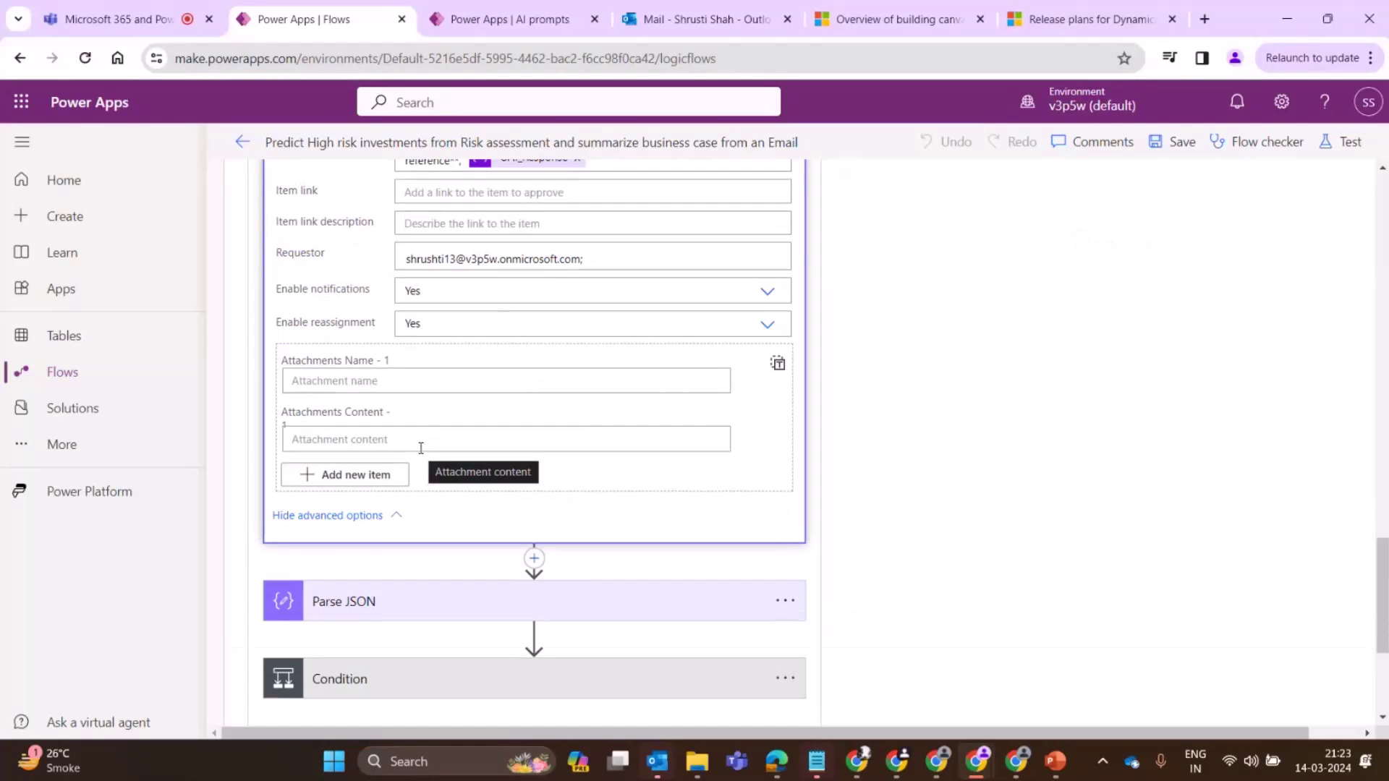
Step: Expand Parse JSON and the Apply to each loop in the approved branch
left_click(383, 609)
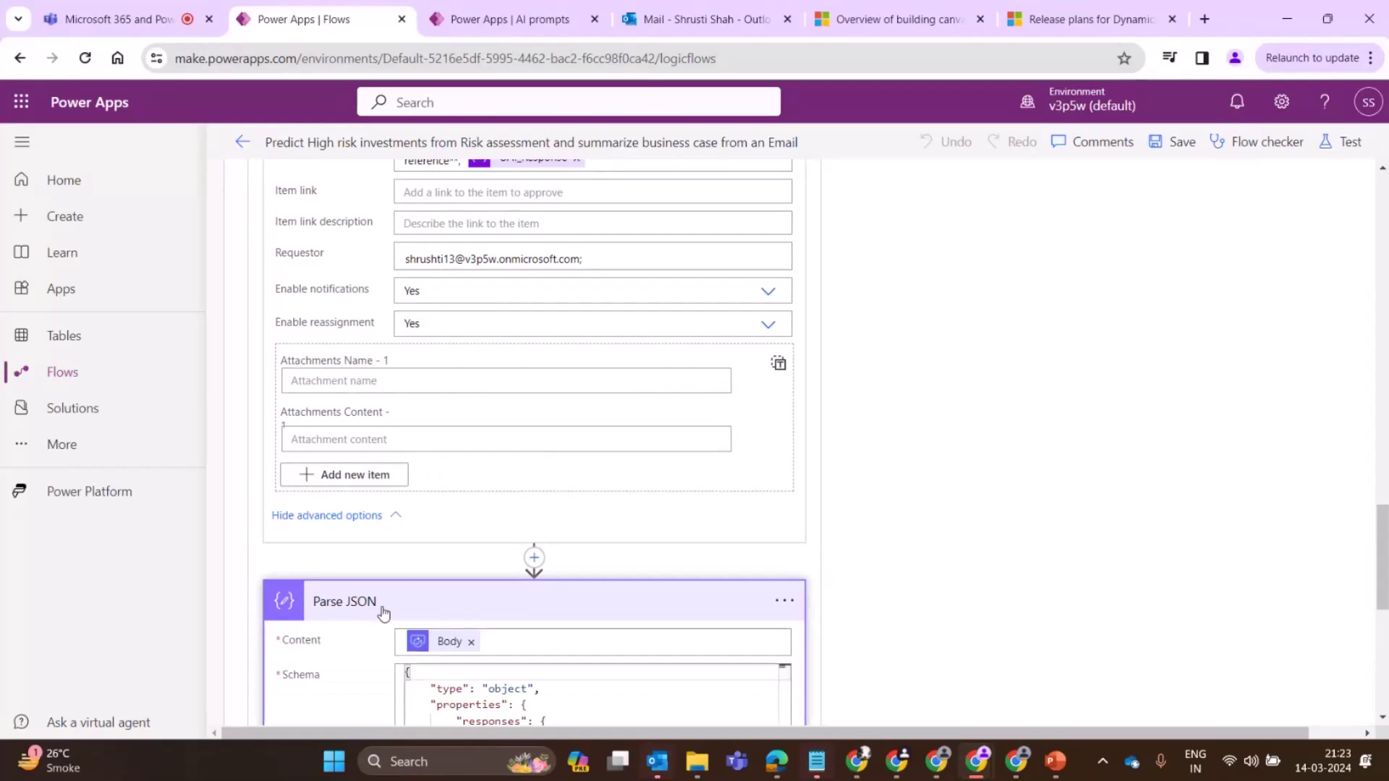
scroll(412, 506, "down", 7)
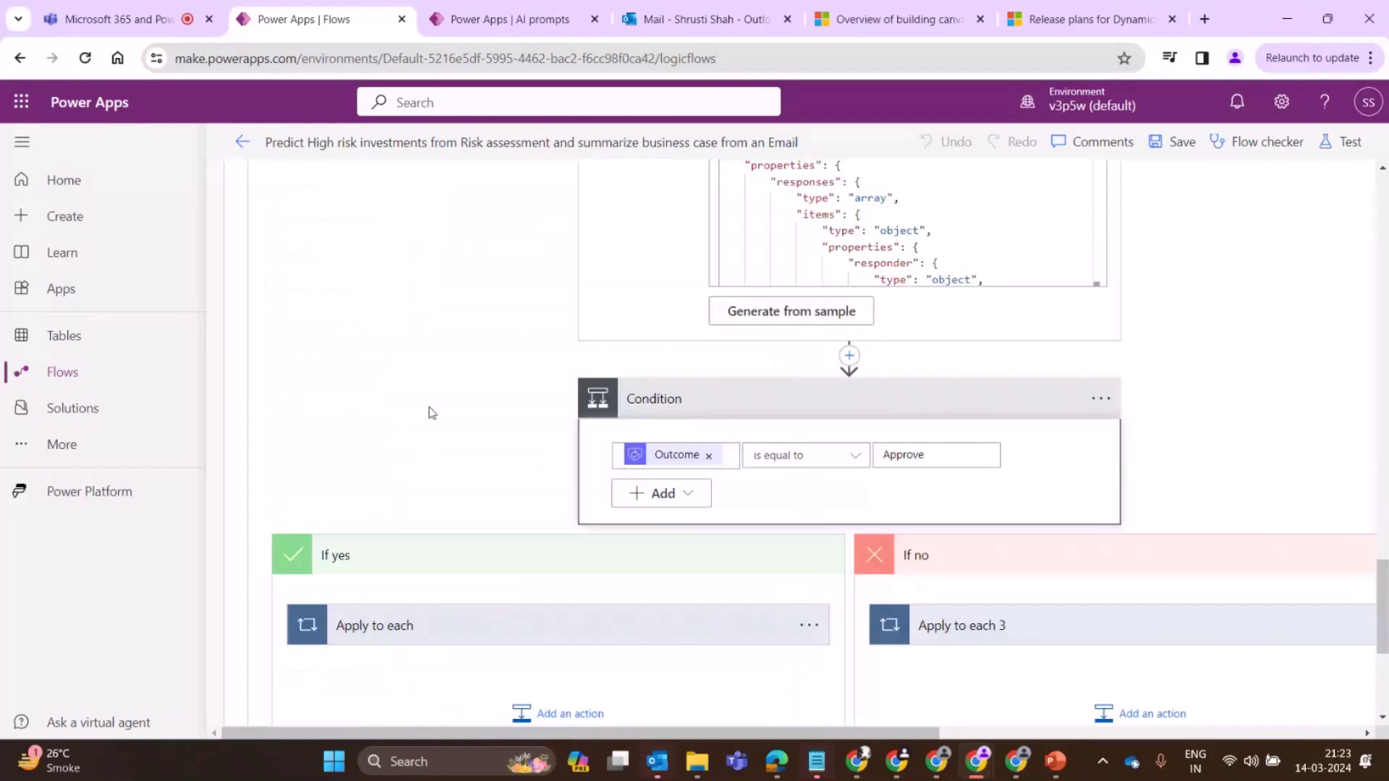
left_click(540, 623)
scroll(745, 545, "down", 2)
scroll(745, 545, "down", 2)
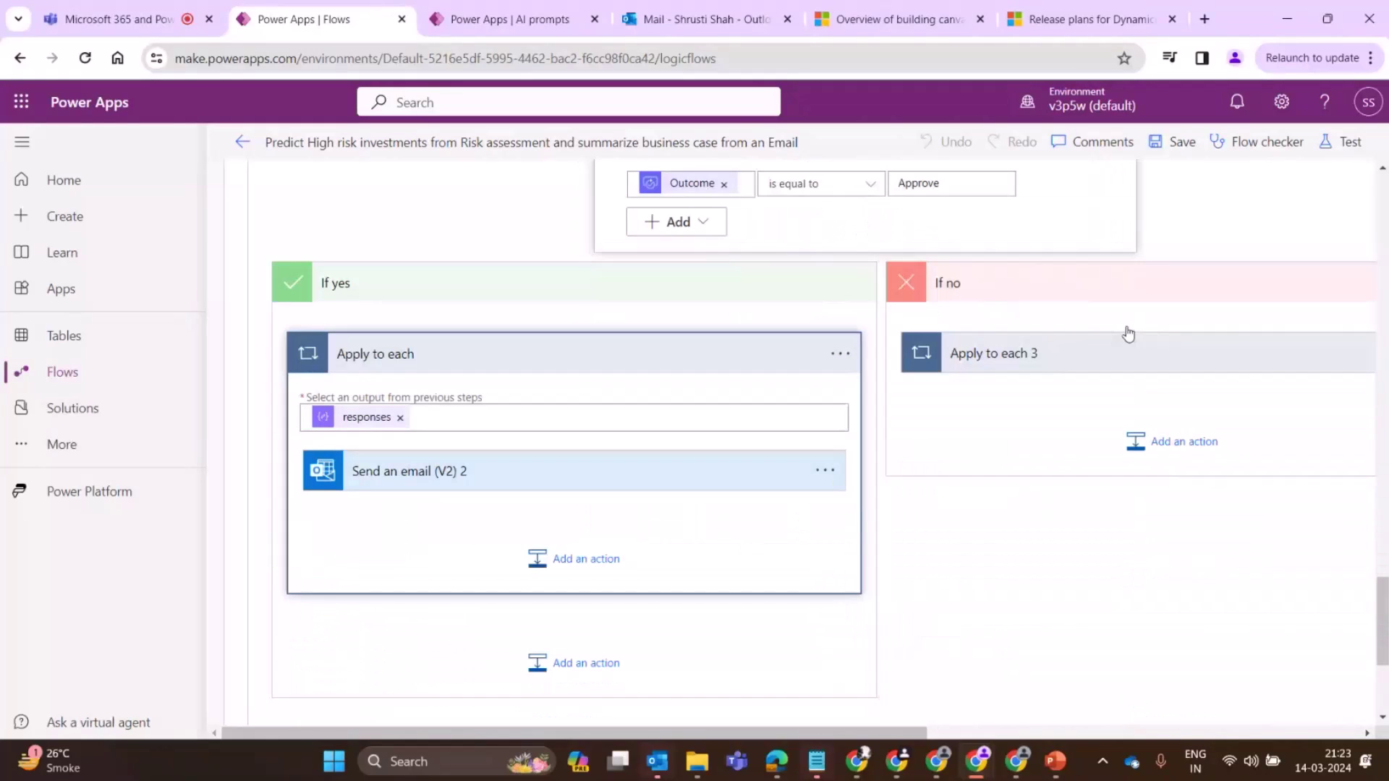
Step: Open the approved high-risk email step and the auto-approved email step in If no
left_click(673, 470)
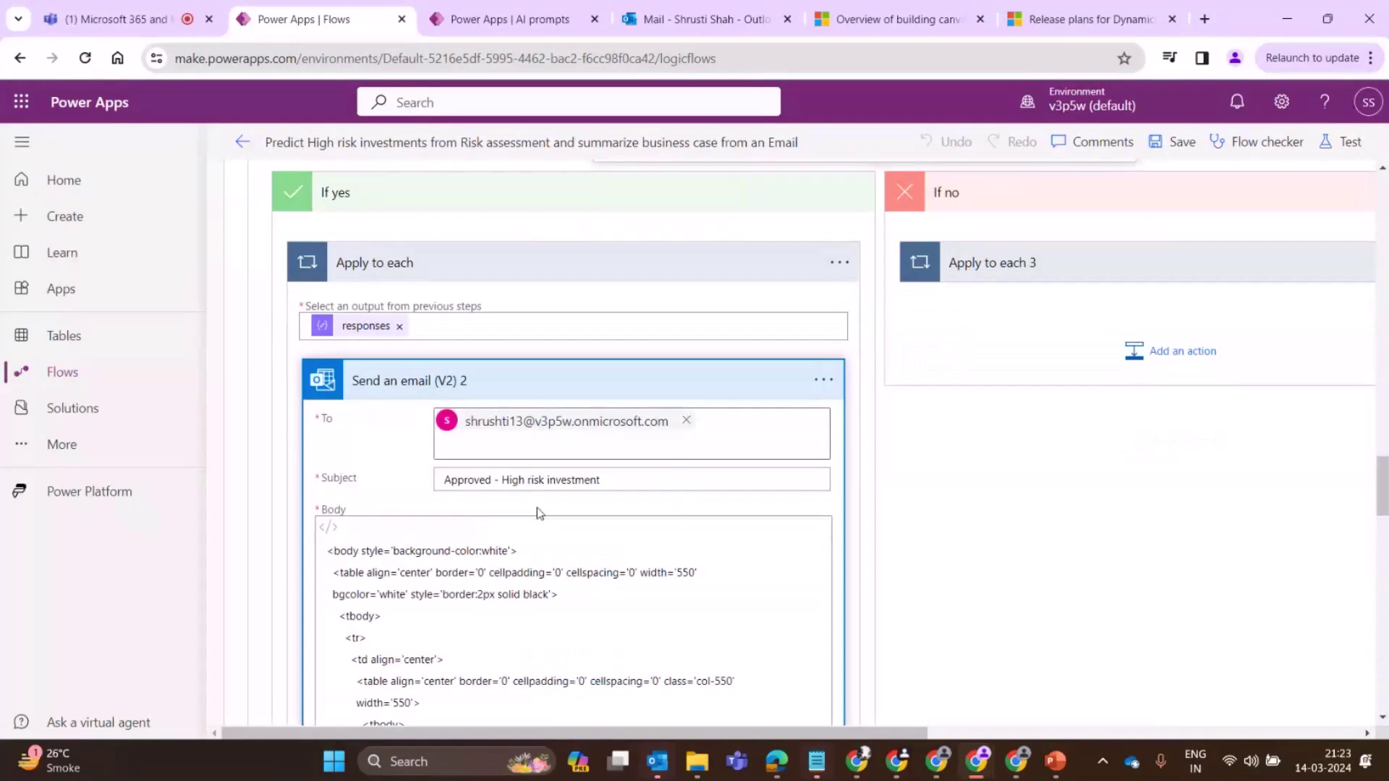
left_click_drag(903, 738, 1323, 734)
scroll(1153, 453, "up", 10)
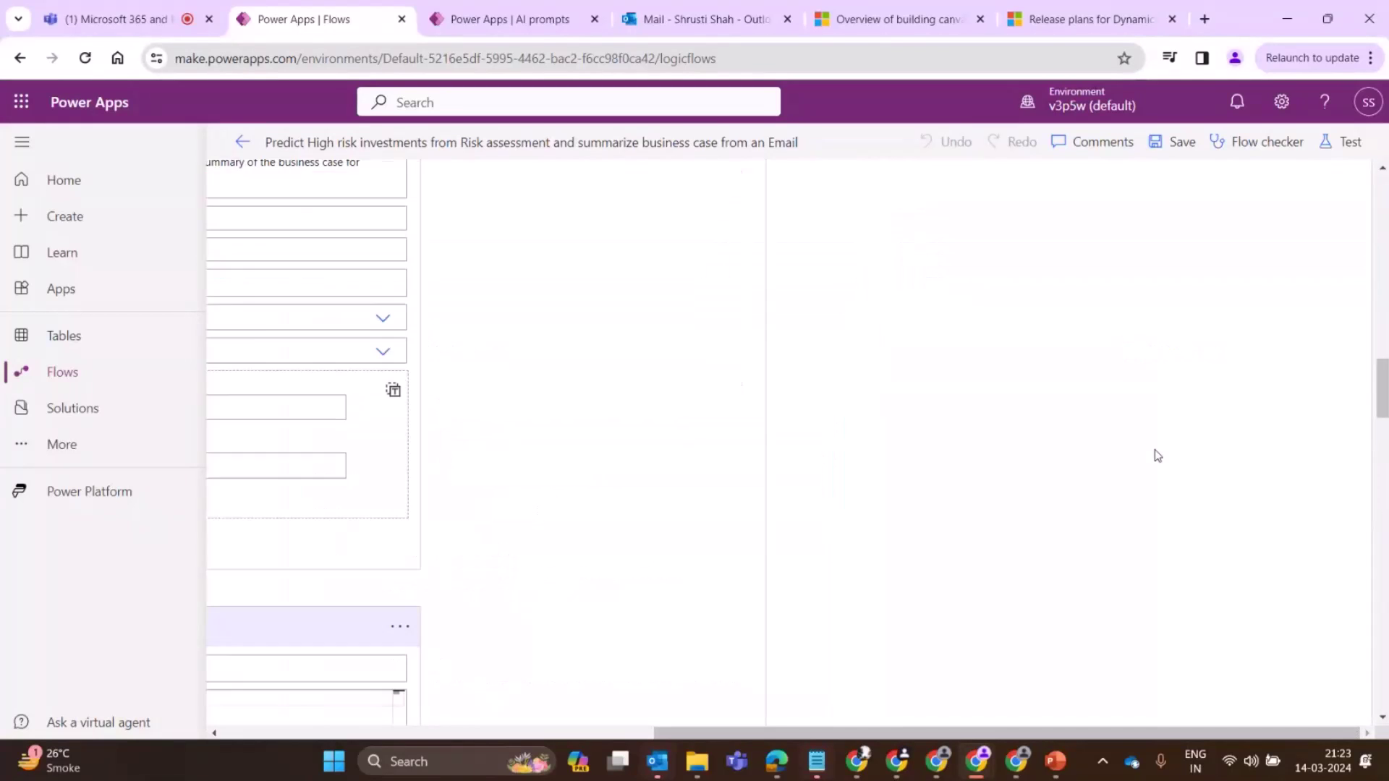
scroll(1039, 579, "down", 3)
left_click(1018, 443)
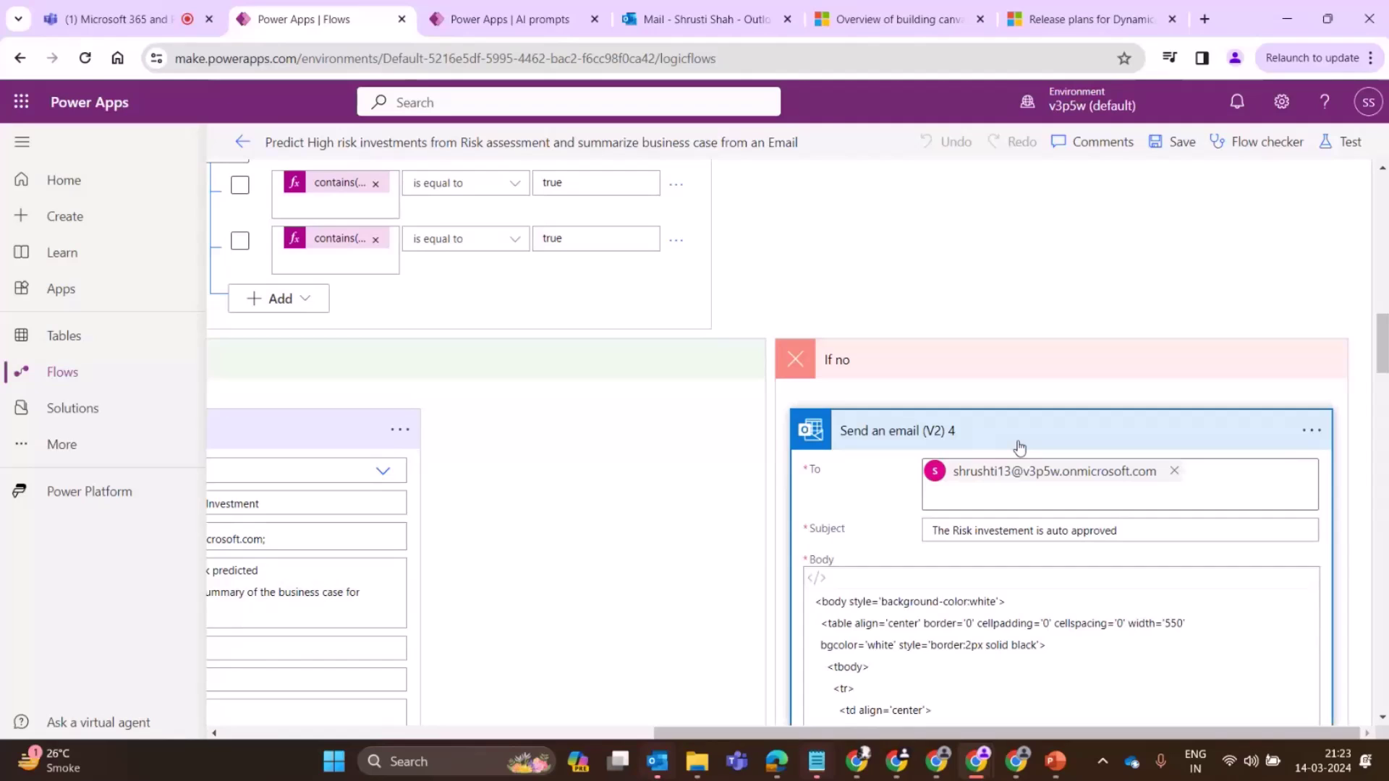
scroll(1018, 445, "down", 3)
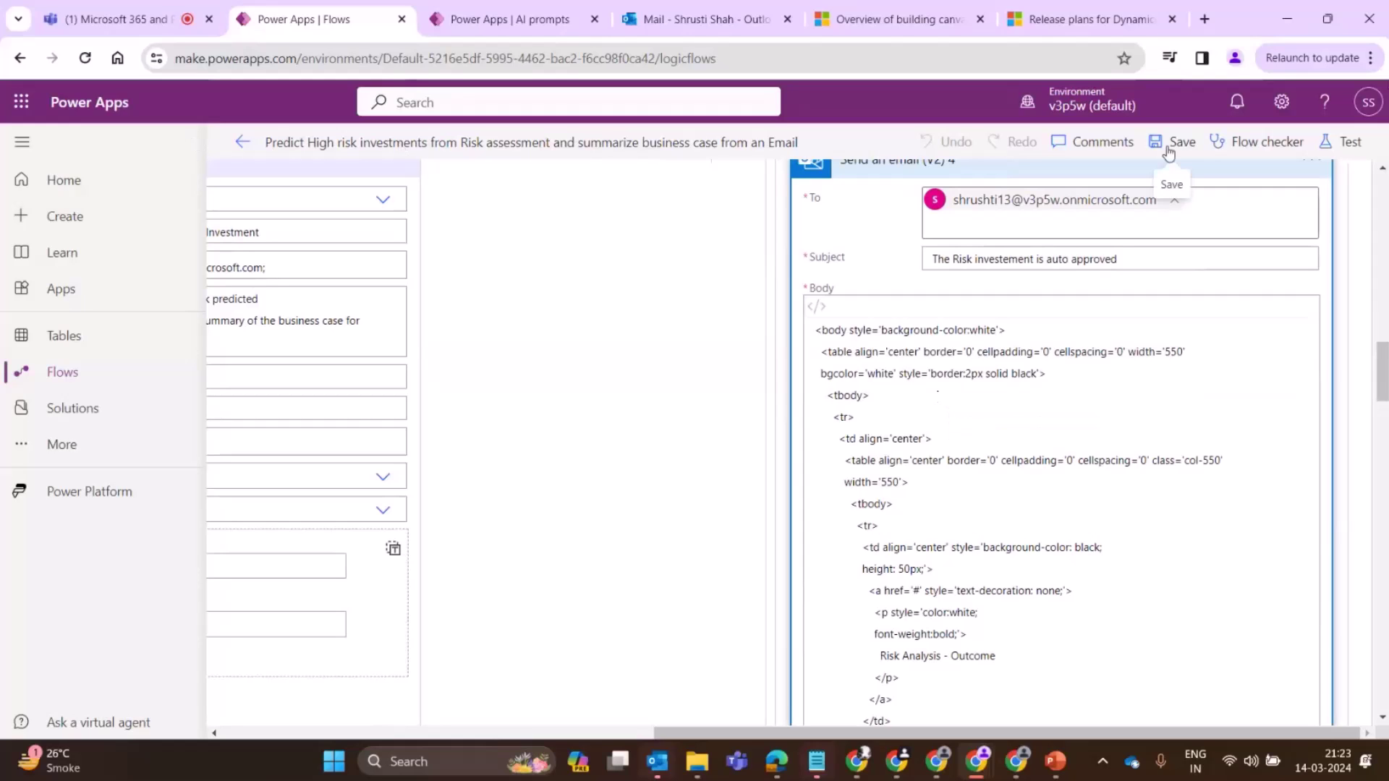
left_click(692, 12)
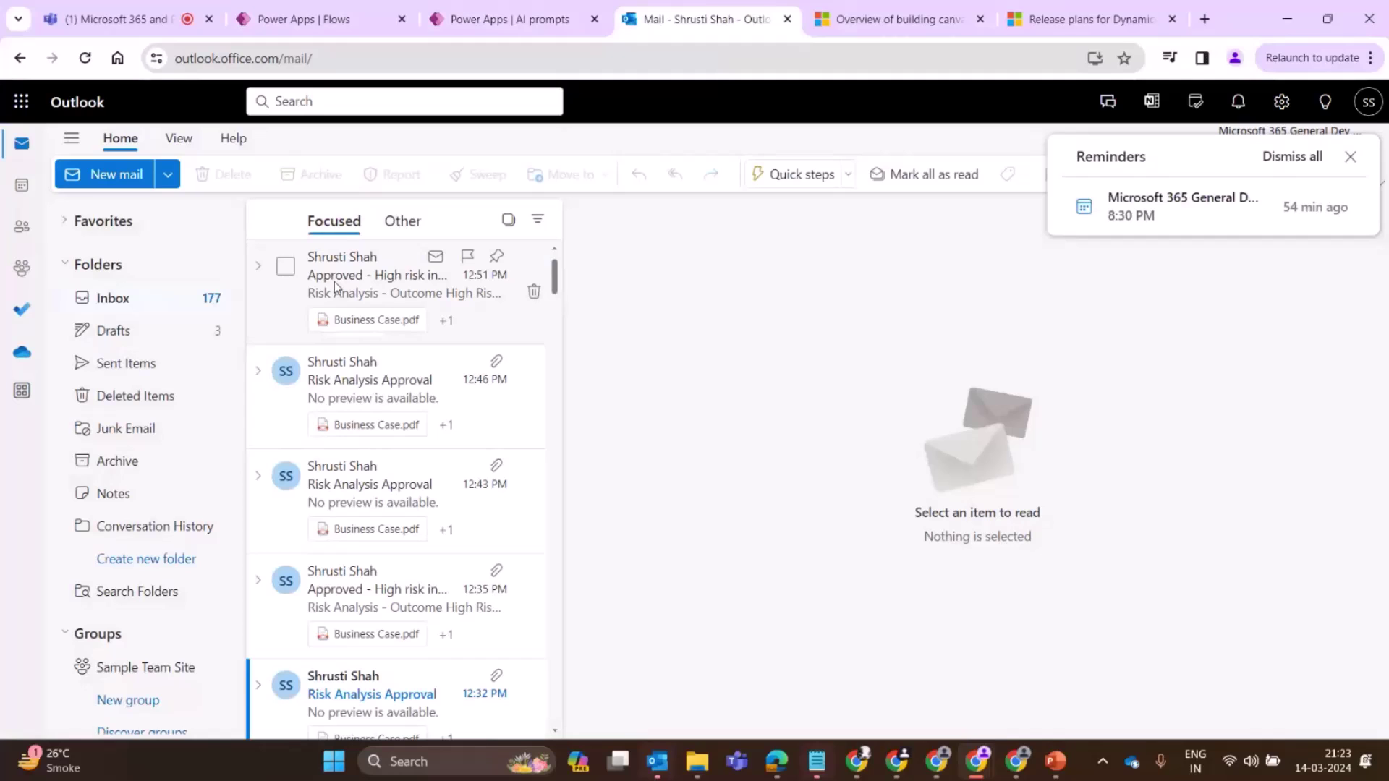
Step: Start a new email titled 'Risk Analysis Approval' addressed to the suggested contact
left_click(1012, 773)
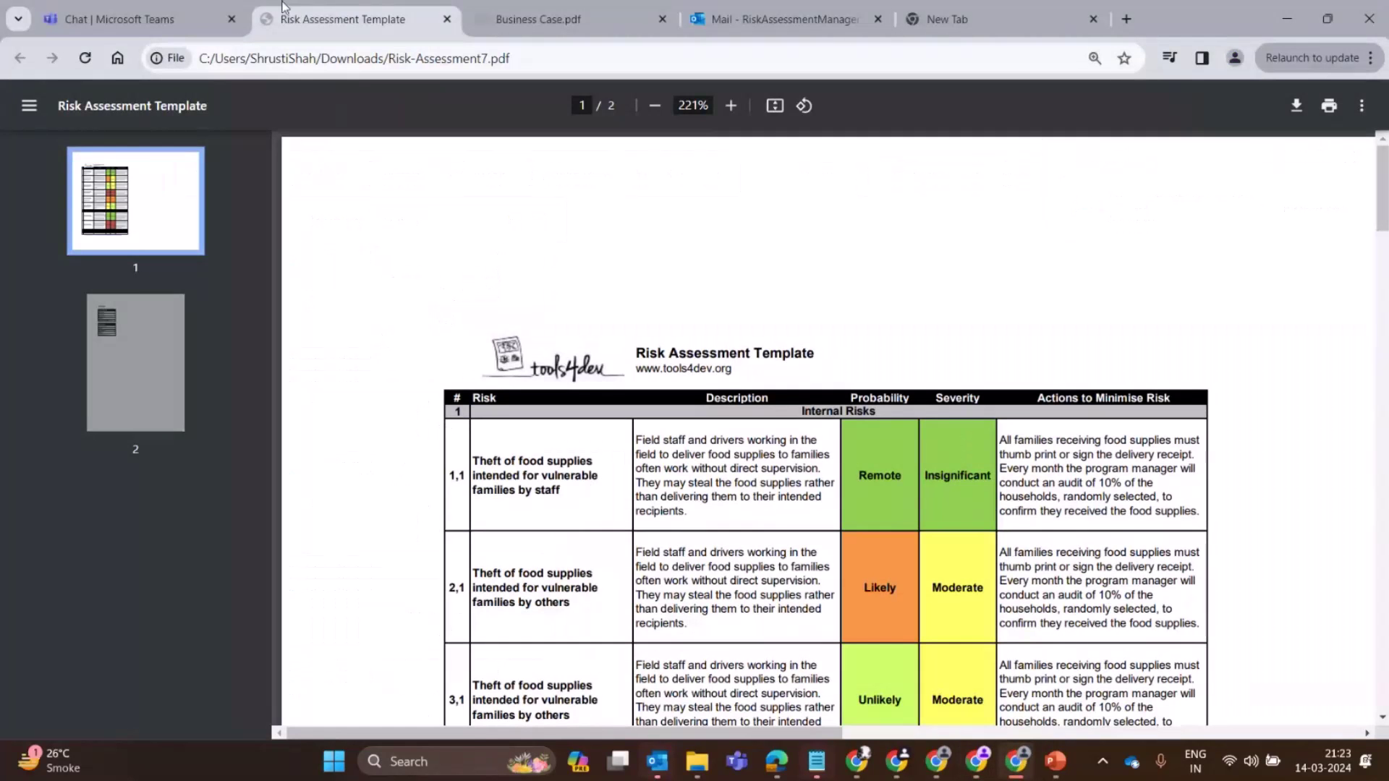
left_click(785, 18)
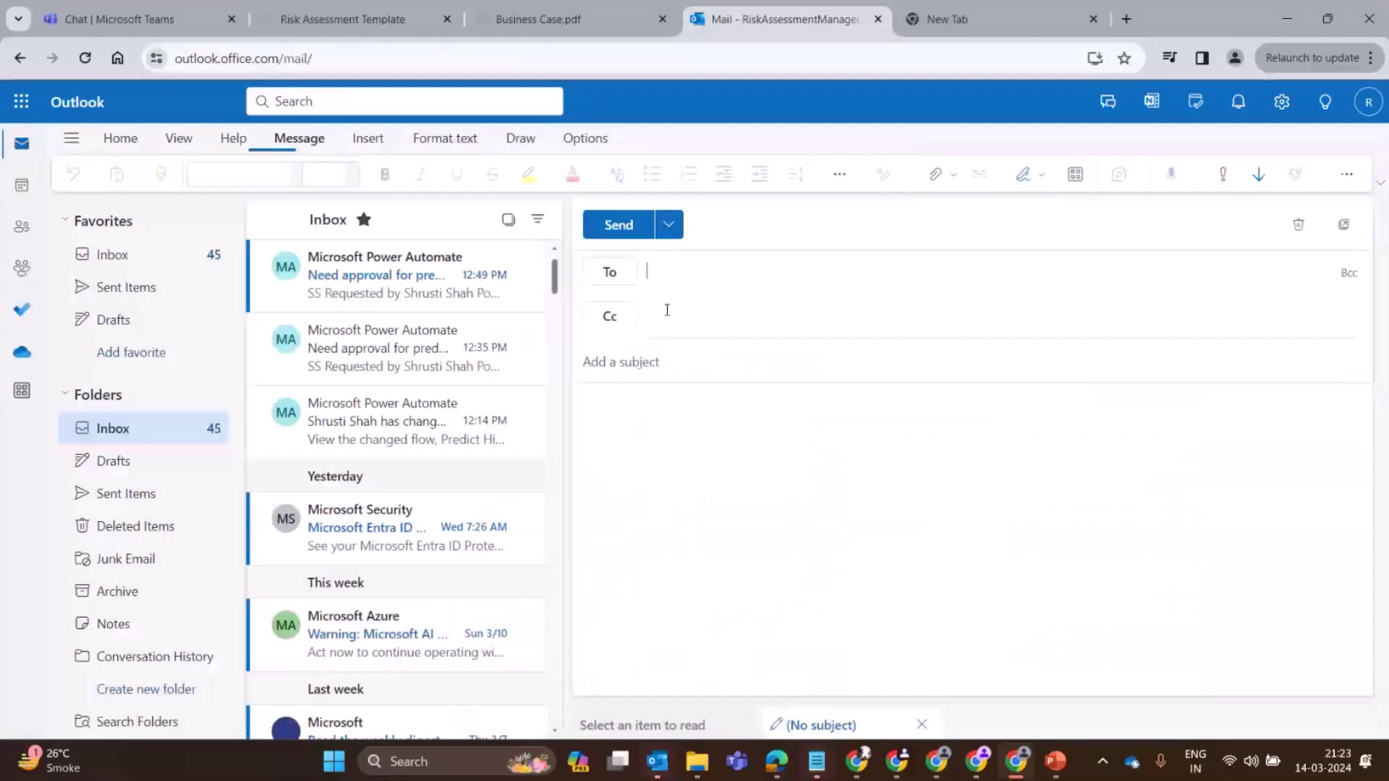
type("Risk Ana")
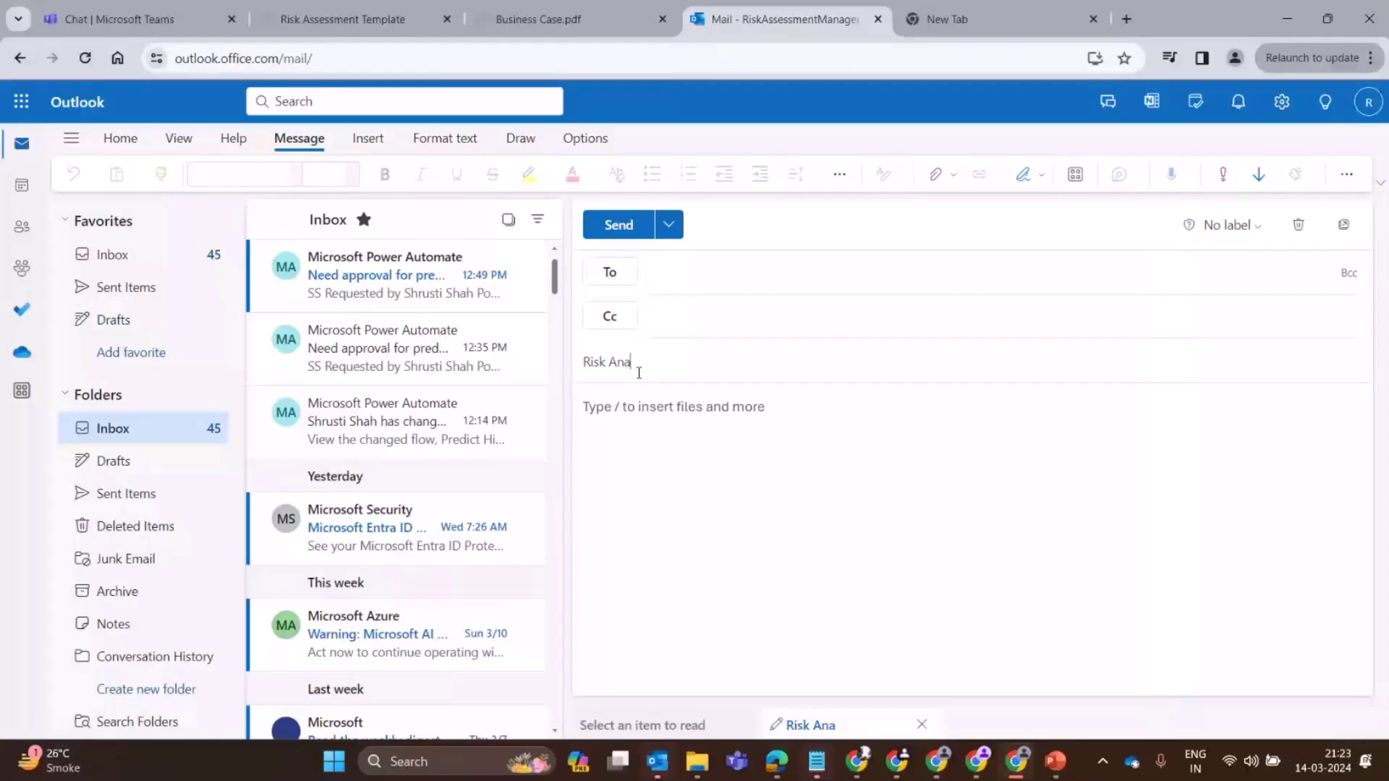
type("lysis Approval")
left_click(719, 280)
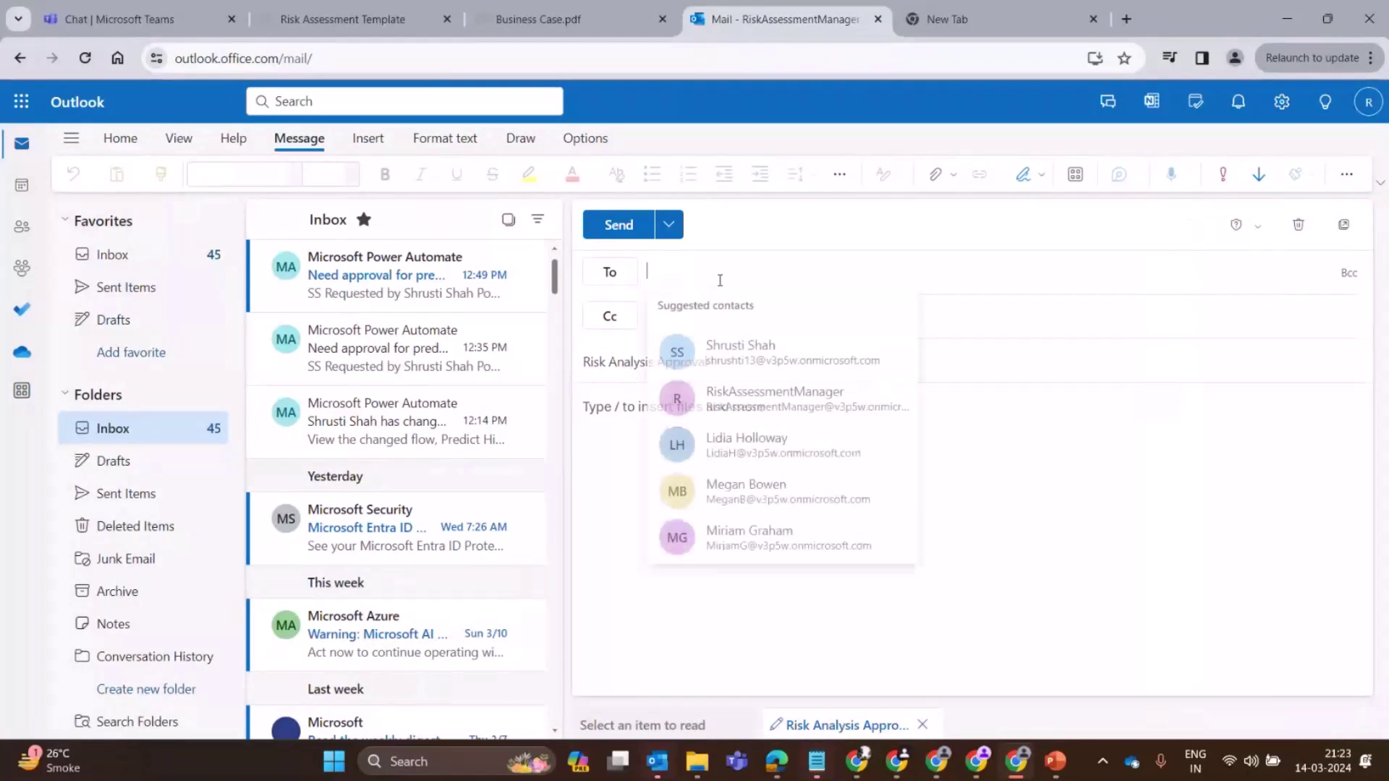
left_click(752, 339)
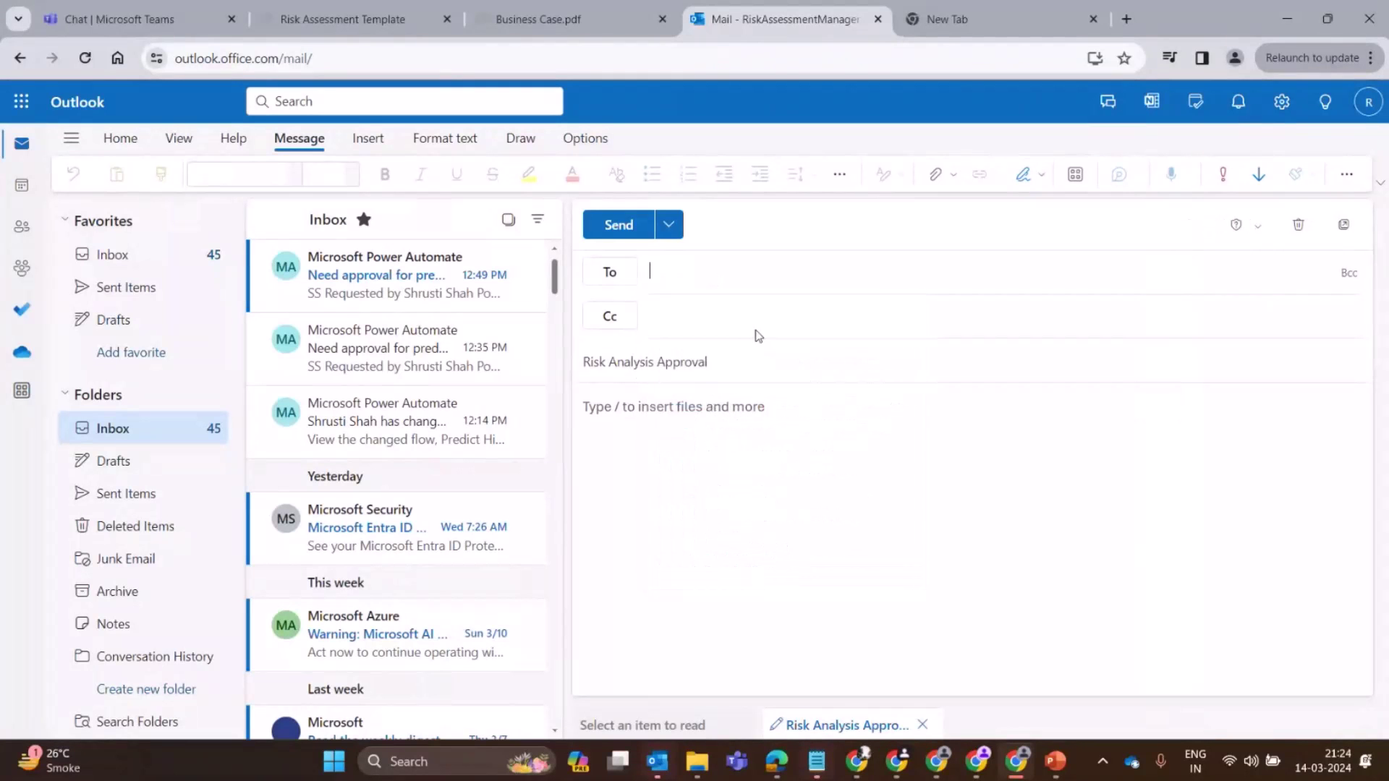
left_click(697, 410)
Step: Attach Risk-Assessment7.pdf and Business Case.pdf from Downloads and send the email
left_click(937, 186)
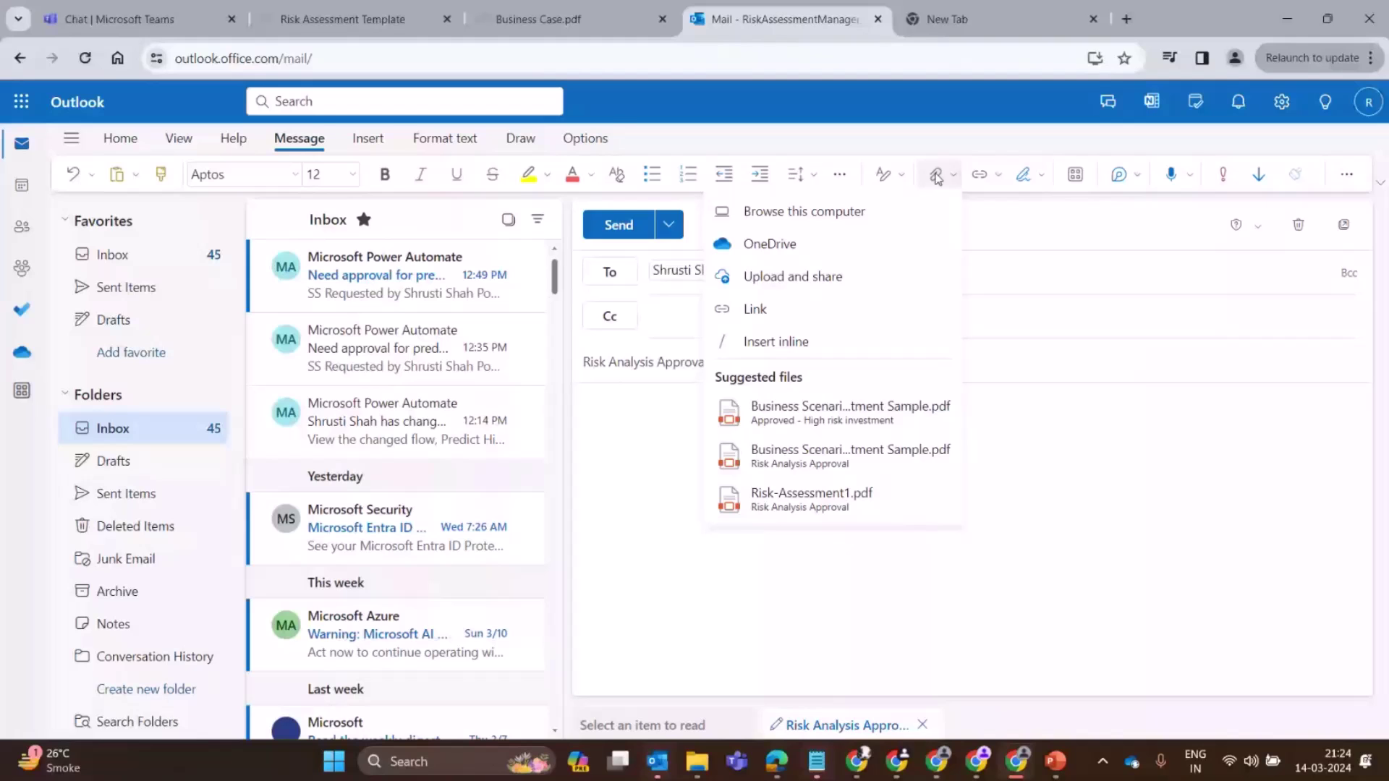
left_click(803, 212)
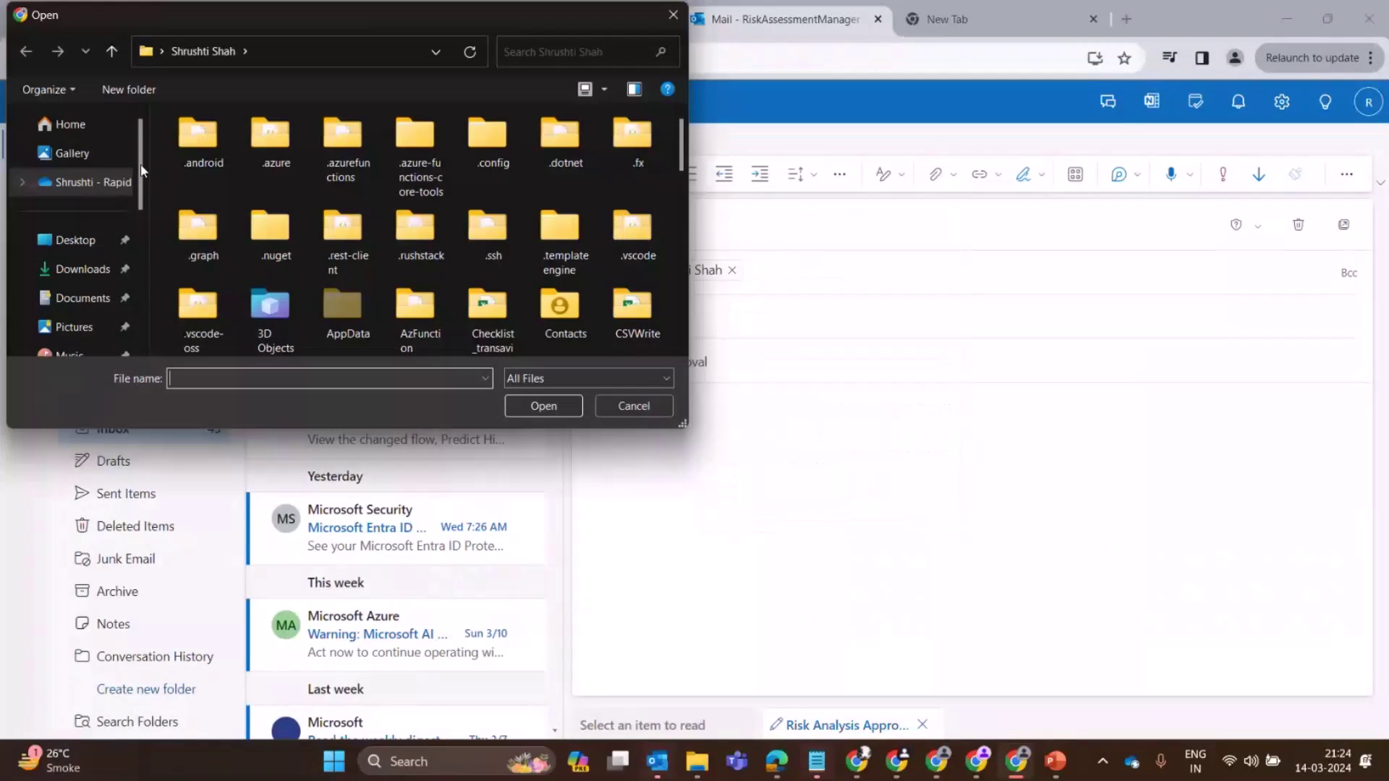
left_click(83, 279)
left_click(493, 149)
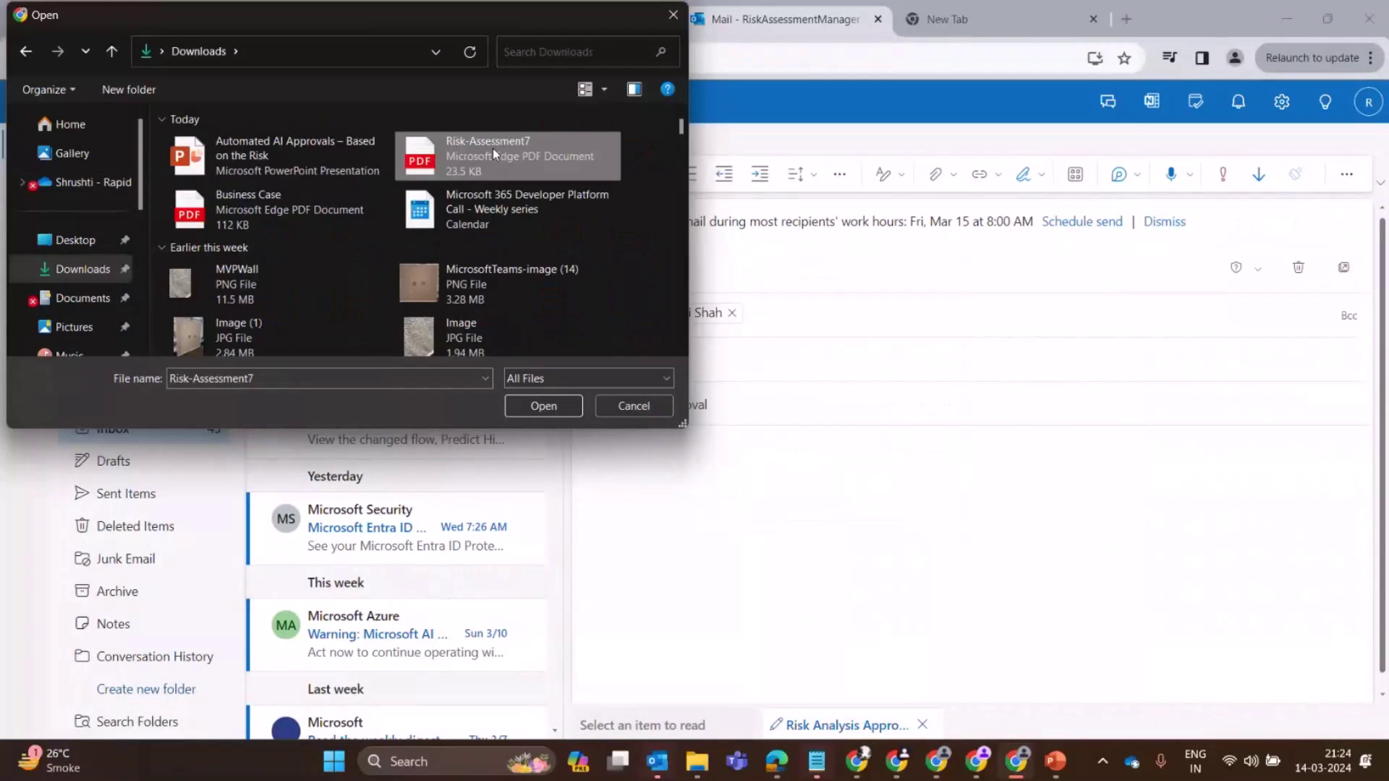
double_click(319, 211)
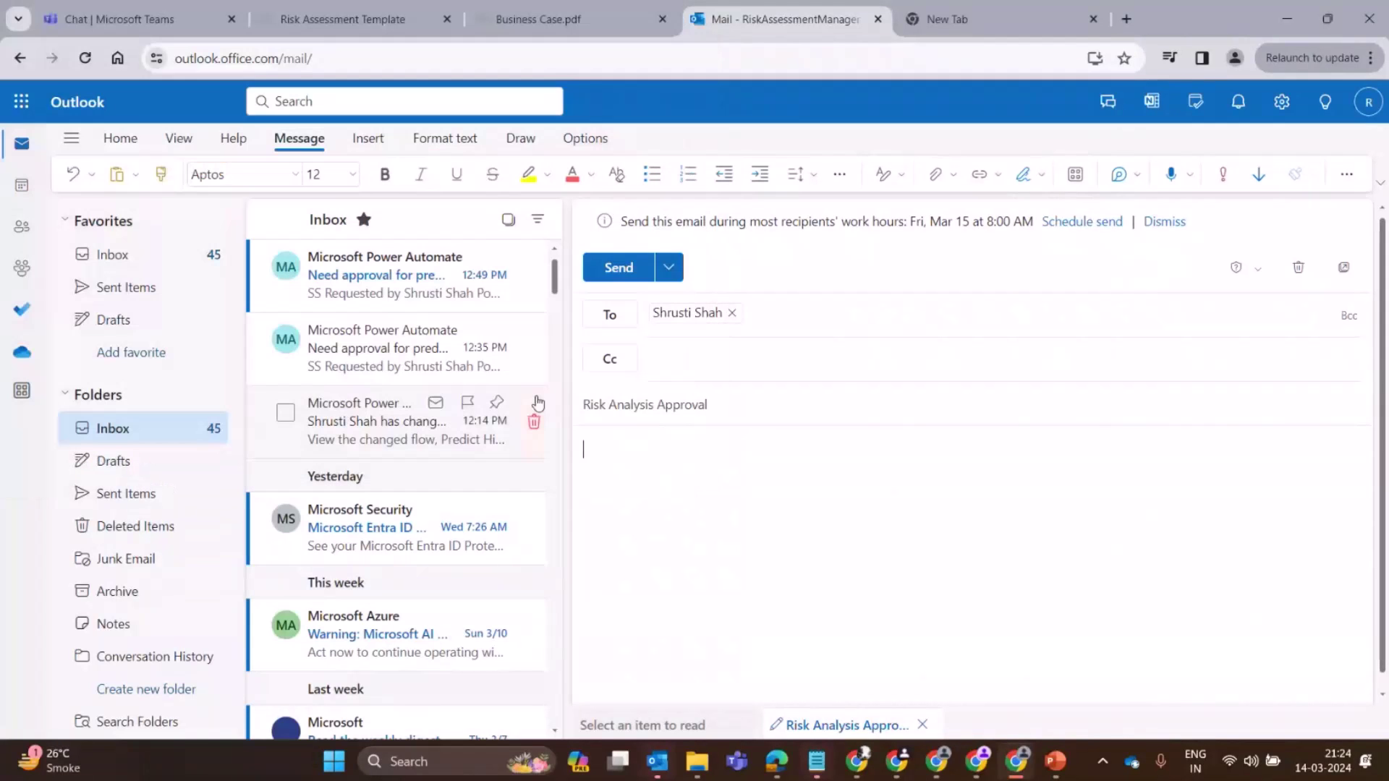
left_click(618, 268)
Step: Open the Predict High risk investments flow's details from Cloud flows
mouse_move(976, 761)
left_click(932, 688)
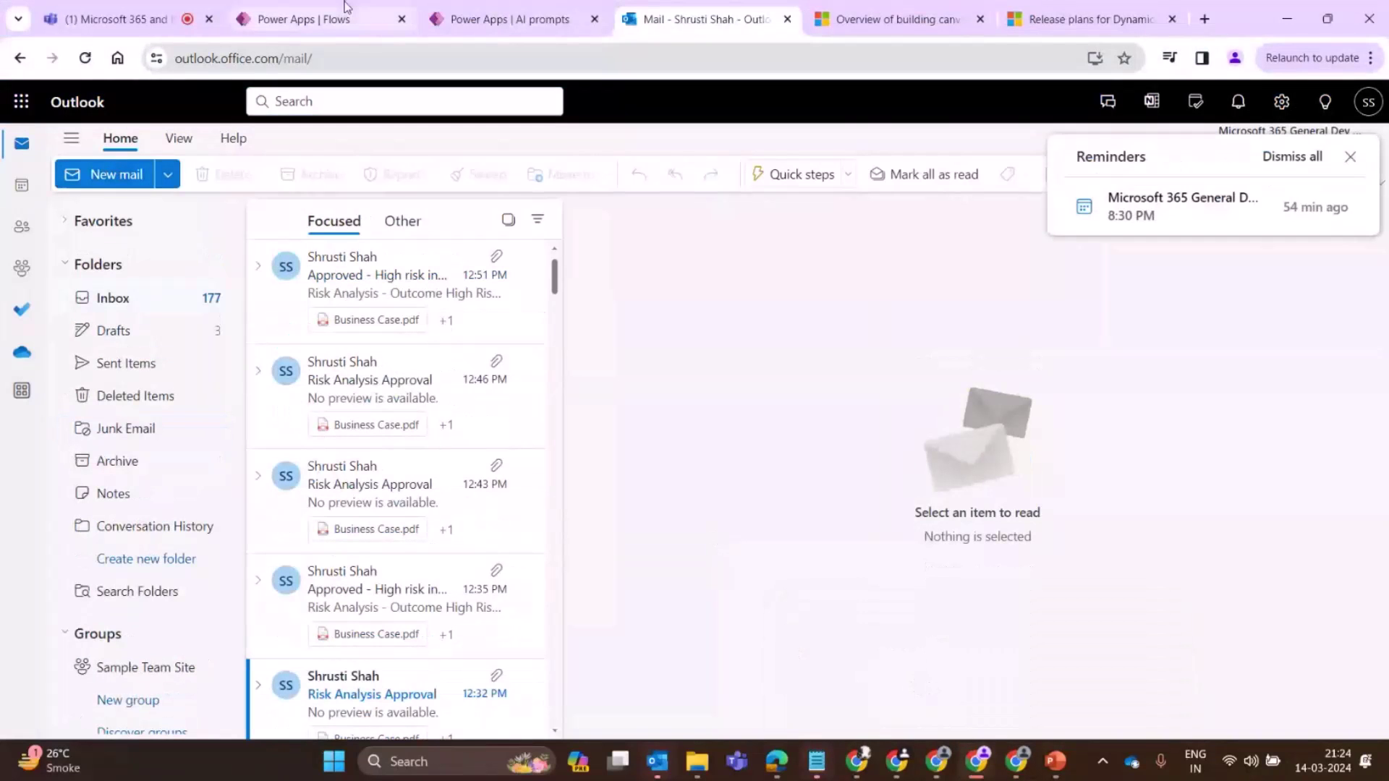
left_click(304, 19)
left_click(243, 143)
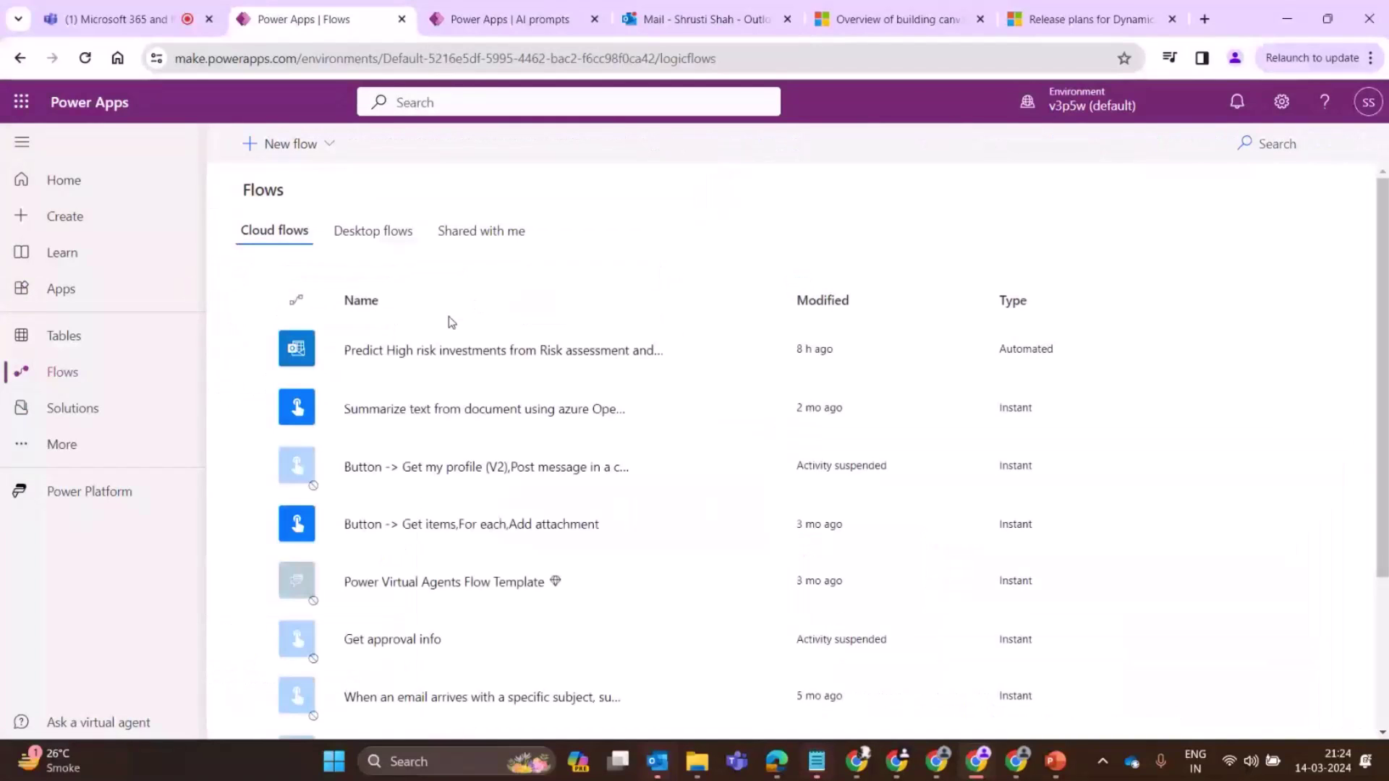
left_click(463, 384)
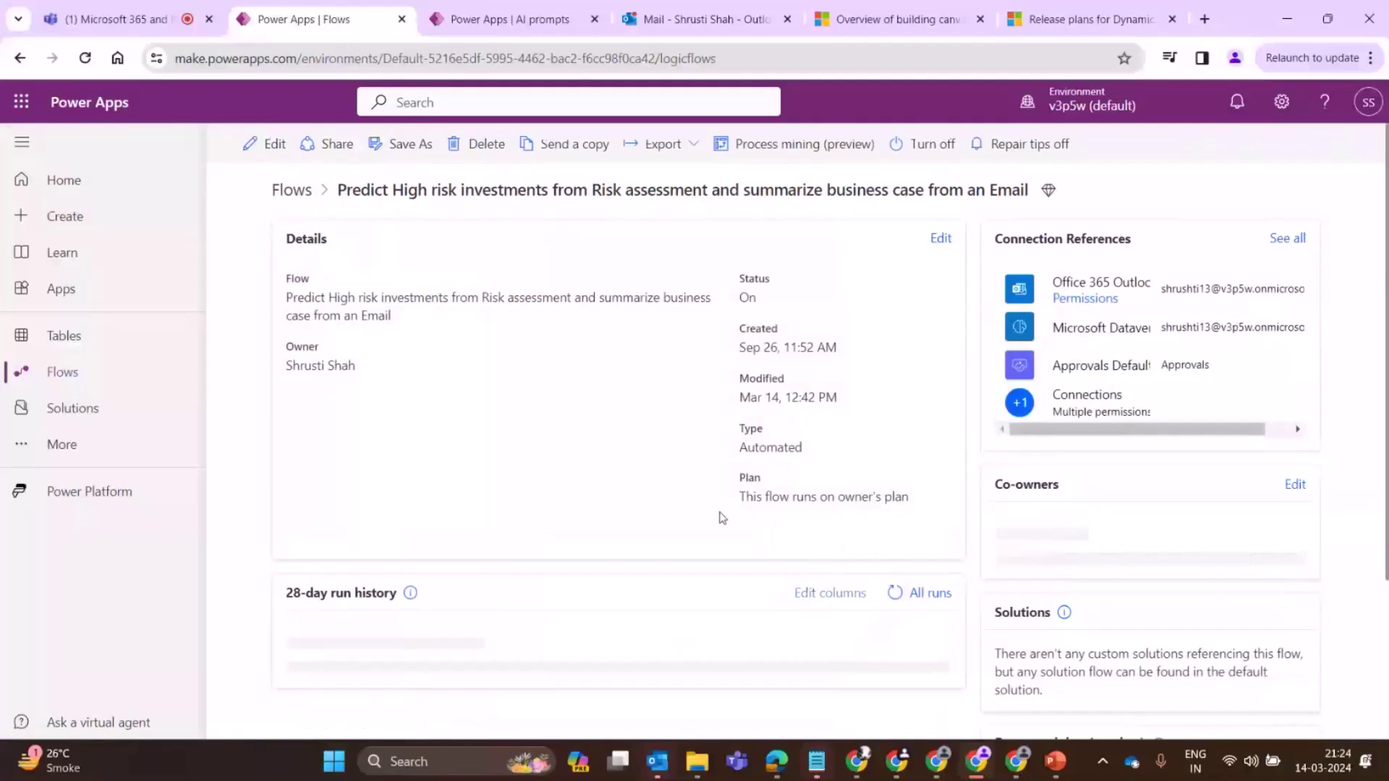
scroll(553, 644, "down", 3)
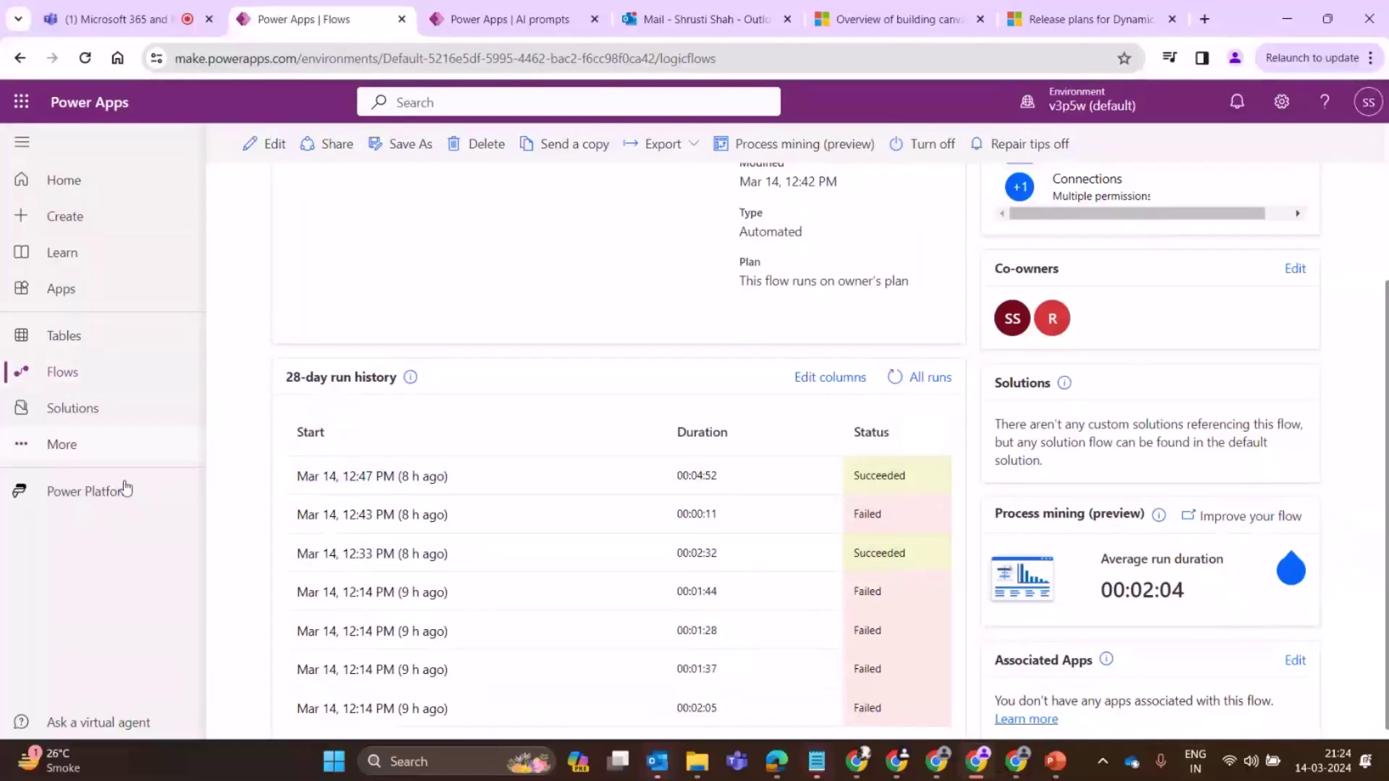
Step: Open the newest run in the 28-day run history, started 3/14/2024 9:24:28 PM
left_click(343, 474)
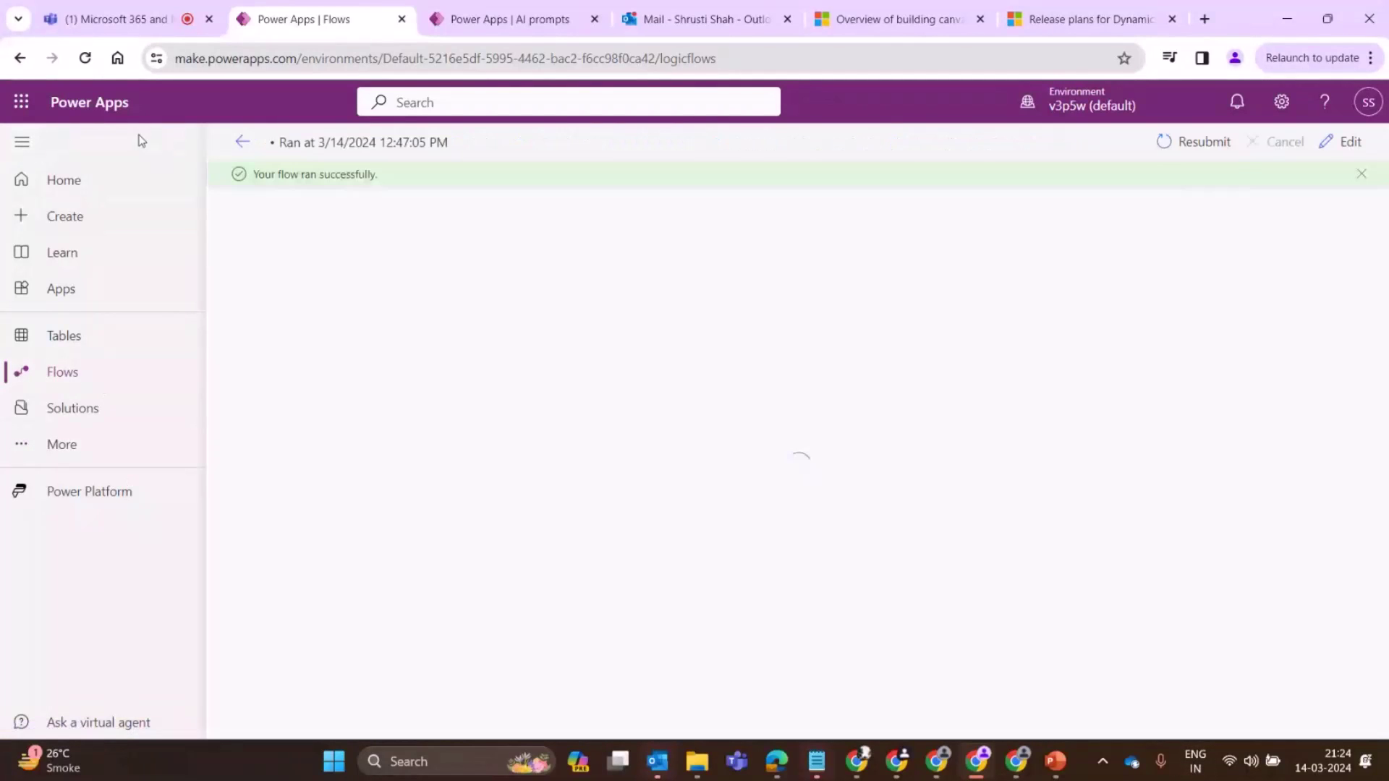
left_click(243, 143)
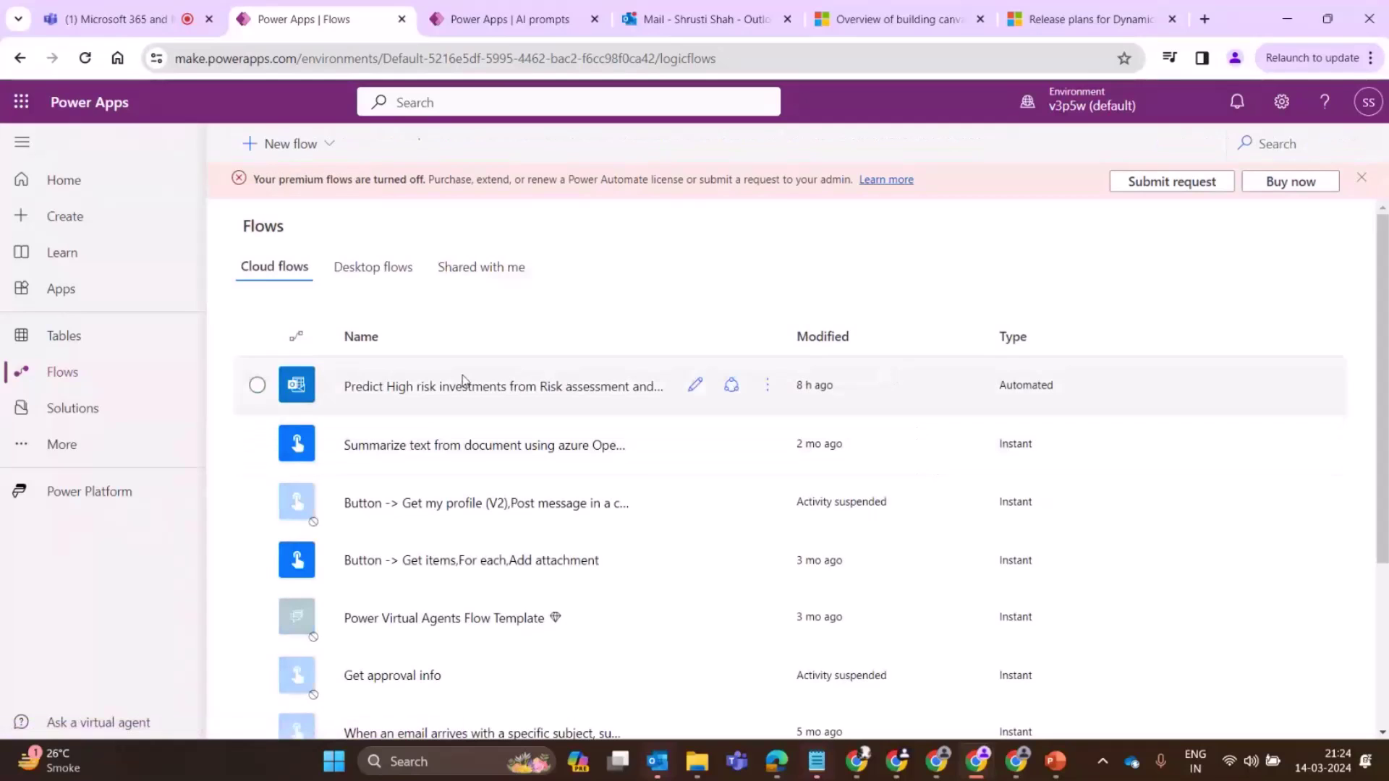
left_click(492, 383)
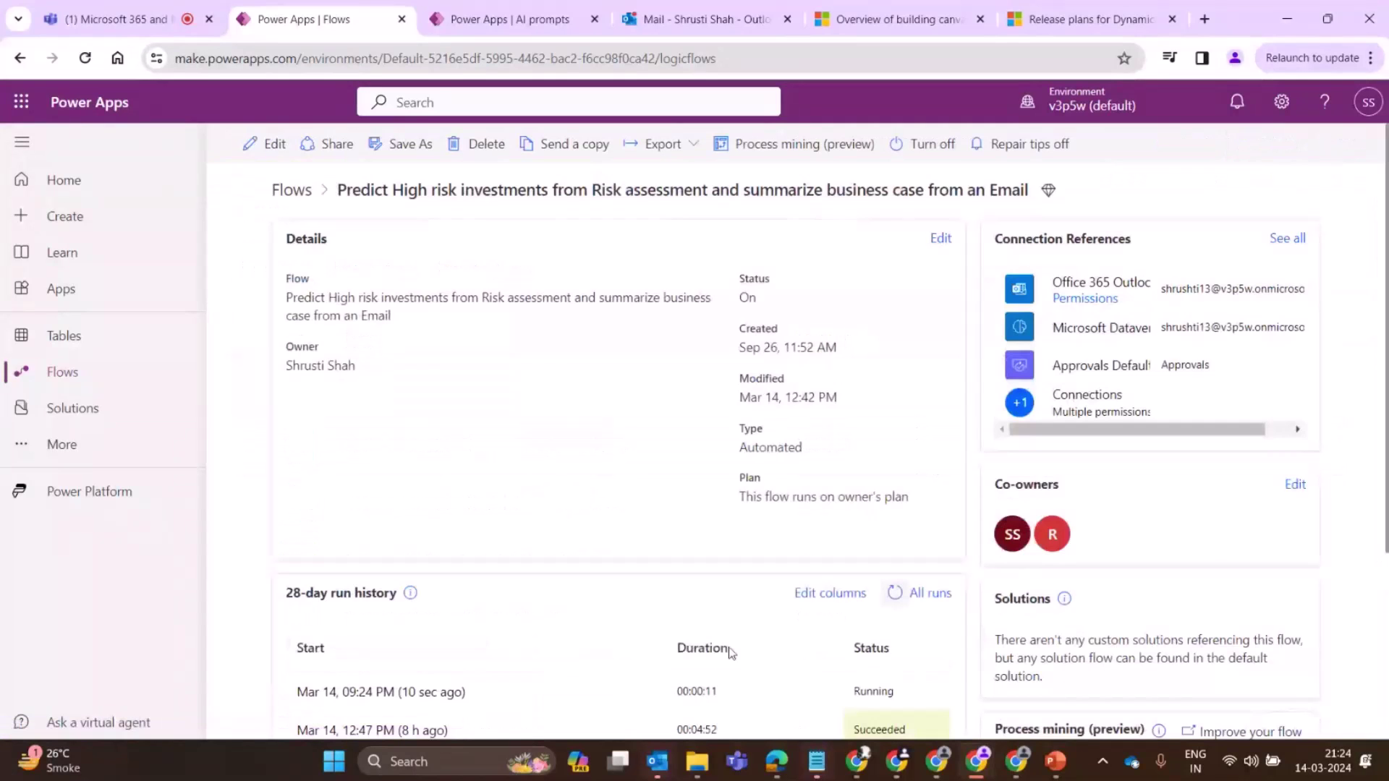
left_click(425, 693)
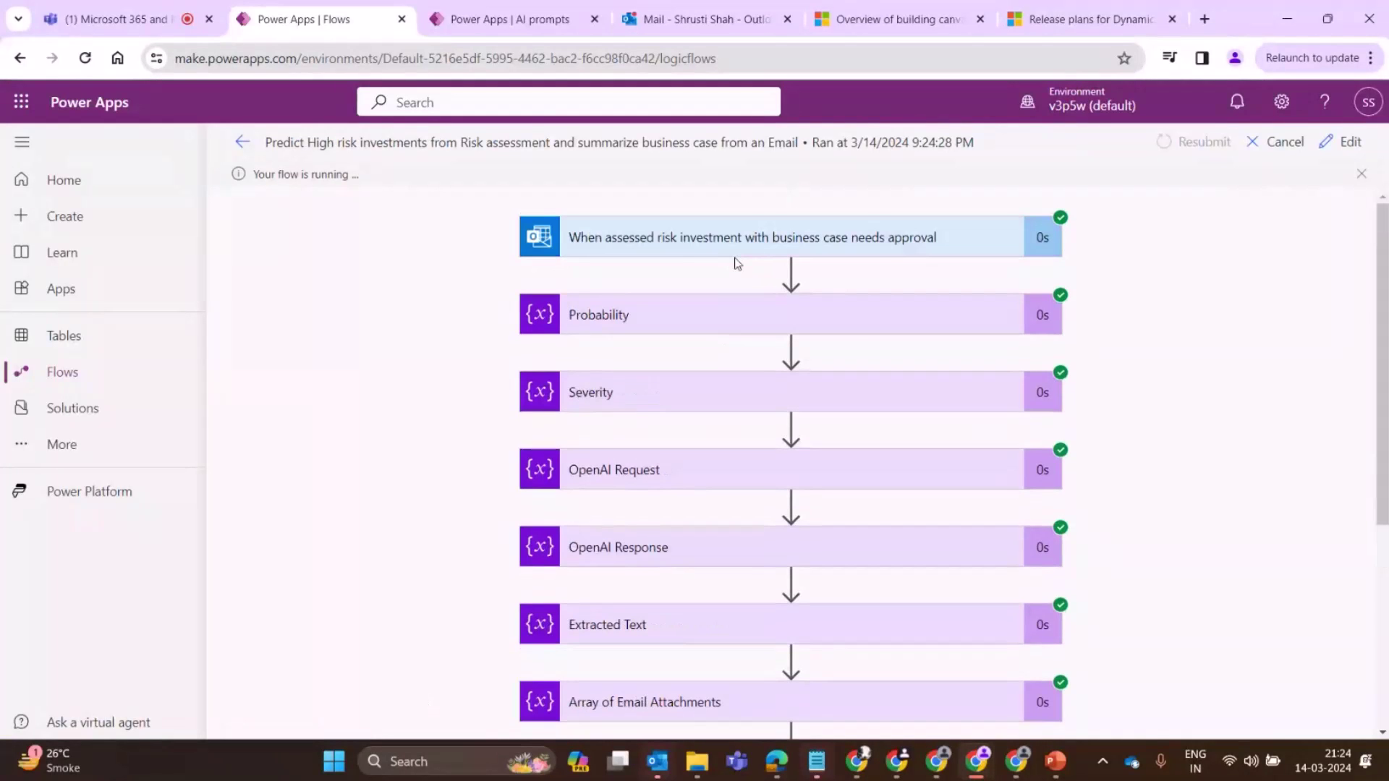
Step: Expand the Apply to each 2 loop and step between its first and second iterations
scroll(700, 294, "down", 3)
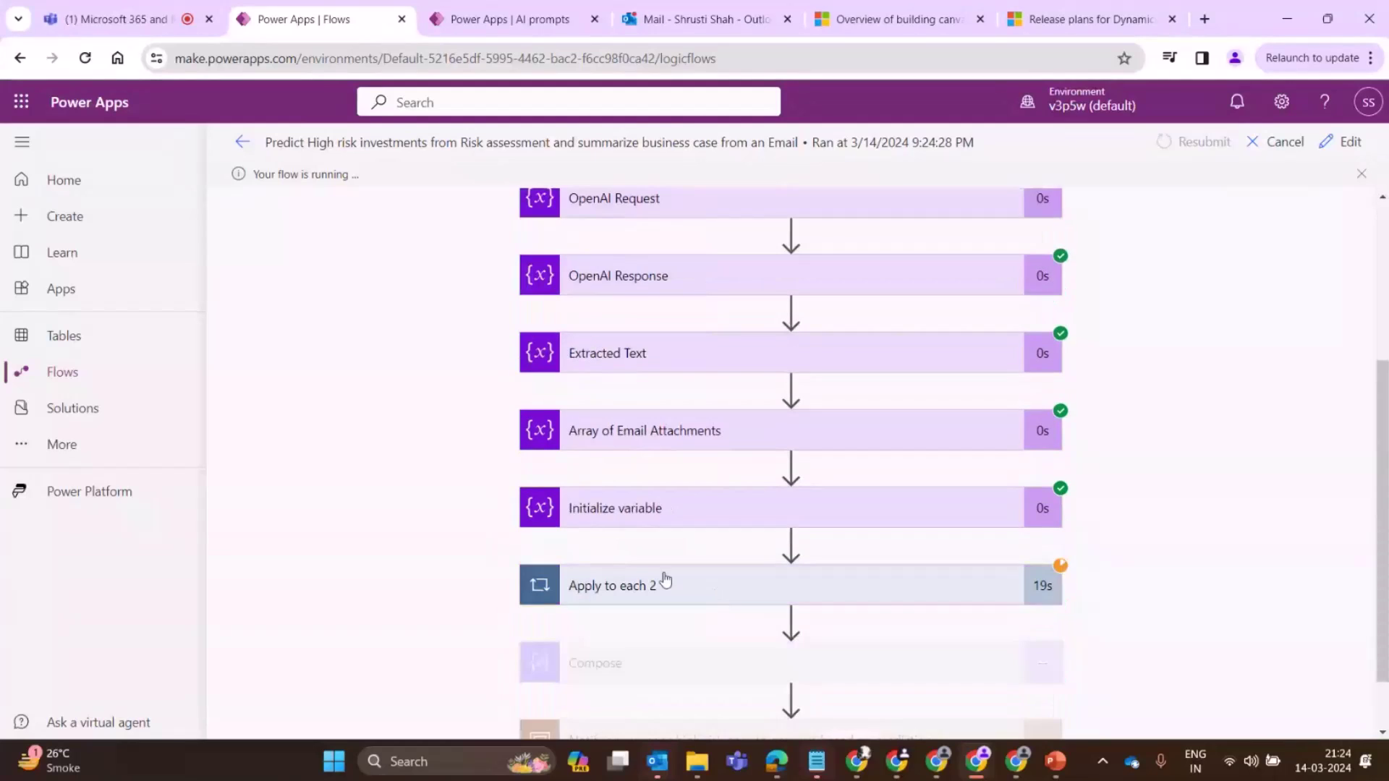
left_click(660, 580)
scroll(660, 579, "down", 4)
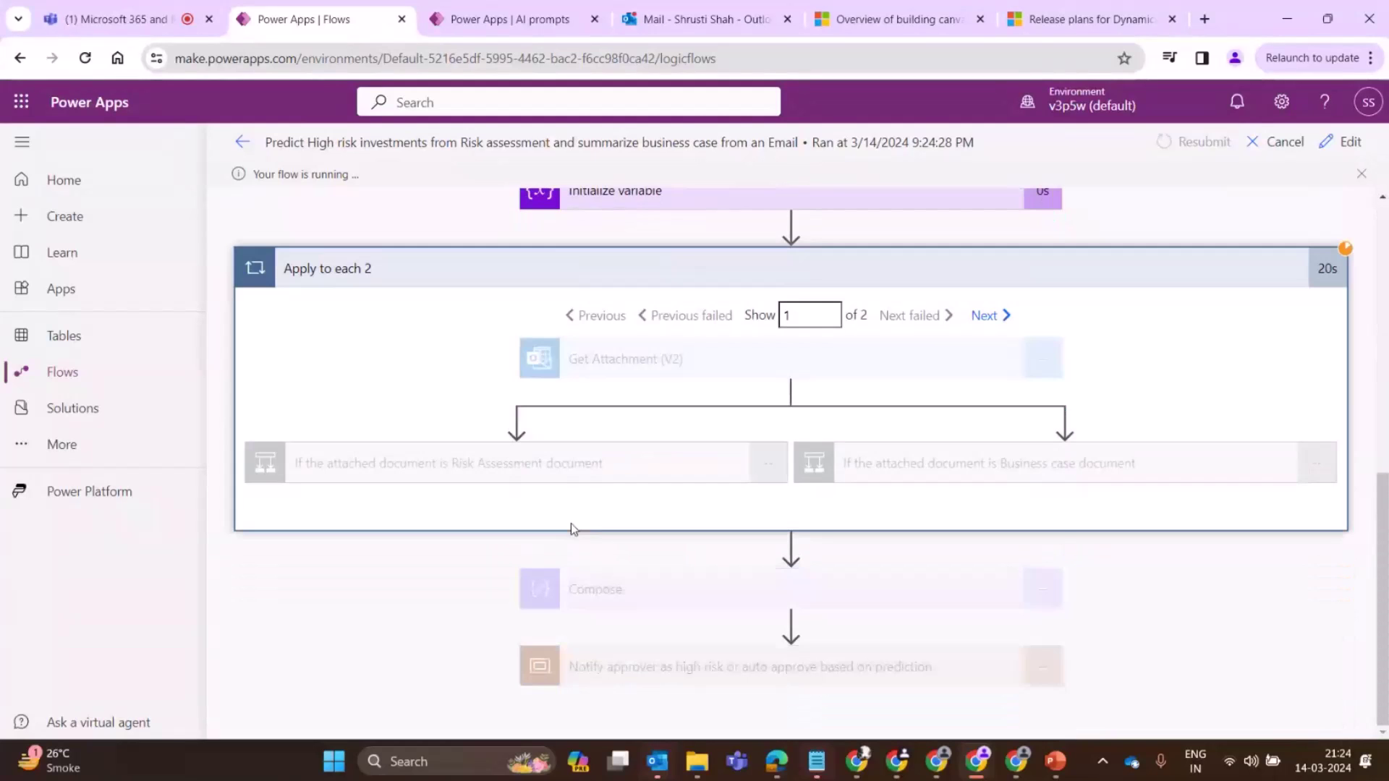
left_click(973, 312)
left_click(605, 316)
left_click(757, 280)
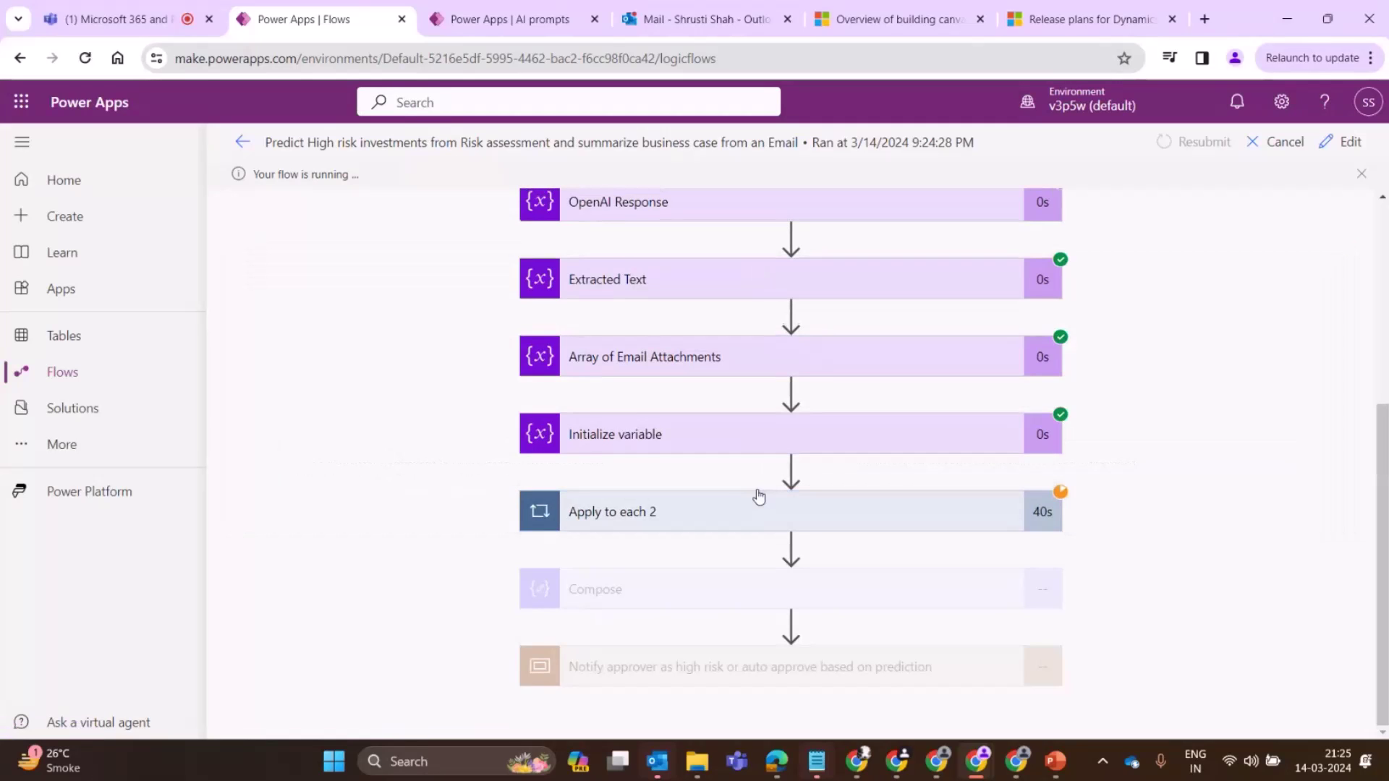
left_click(690, 529)
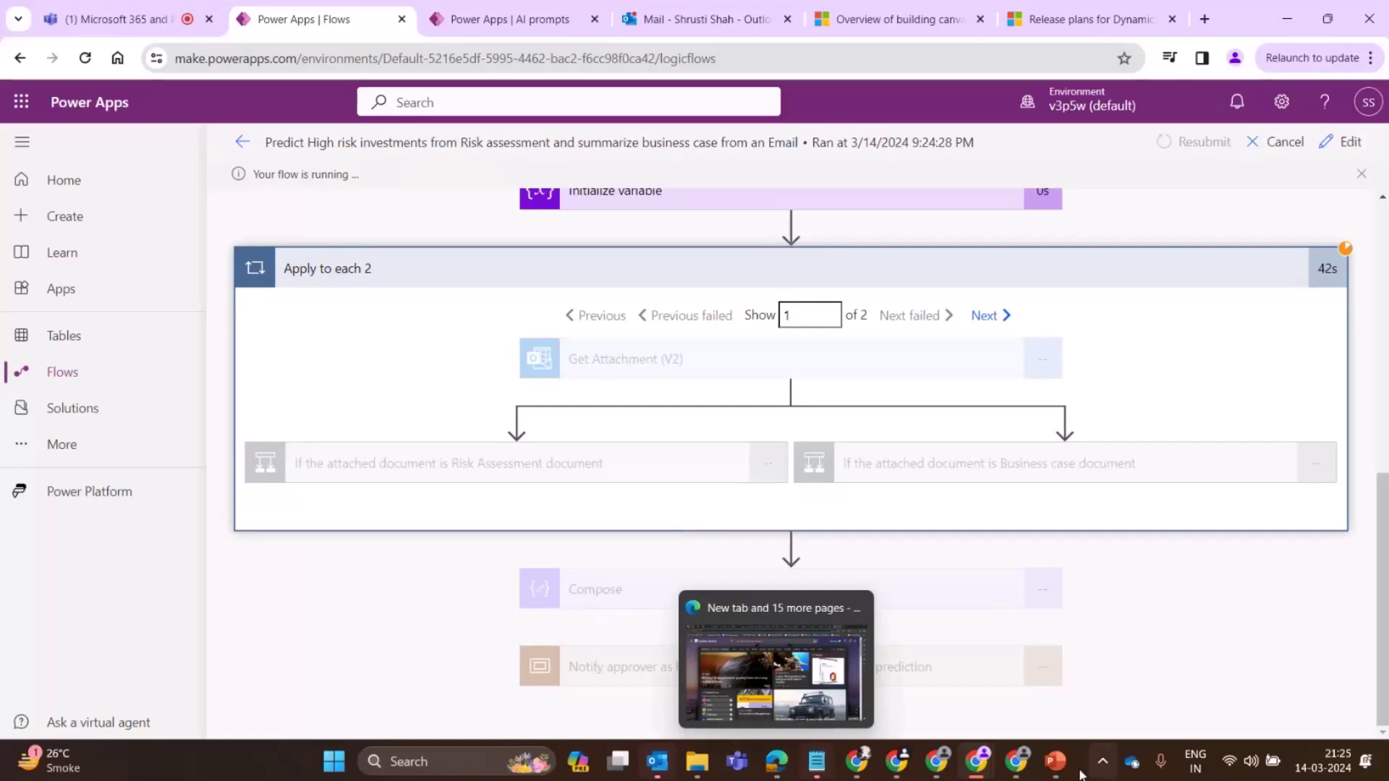
Step: Briefly show the Process Flow slide, then return to the running flow's details
left_click(1054, 761)
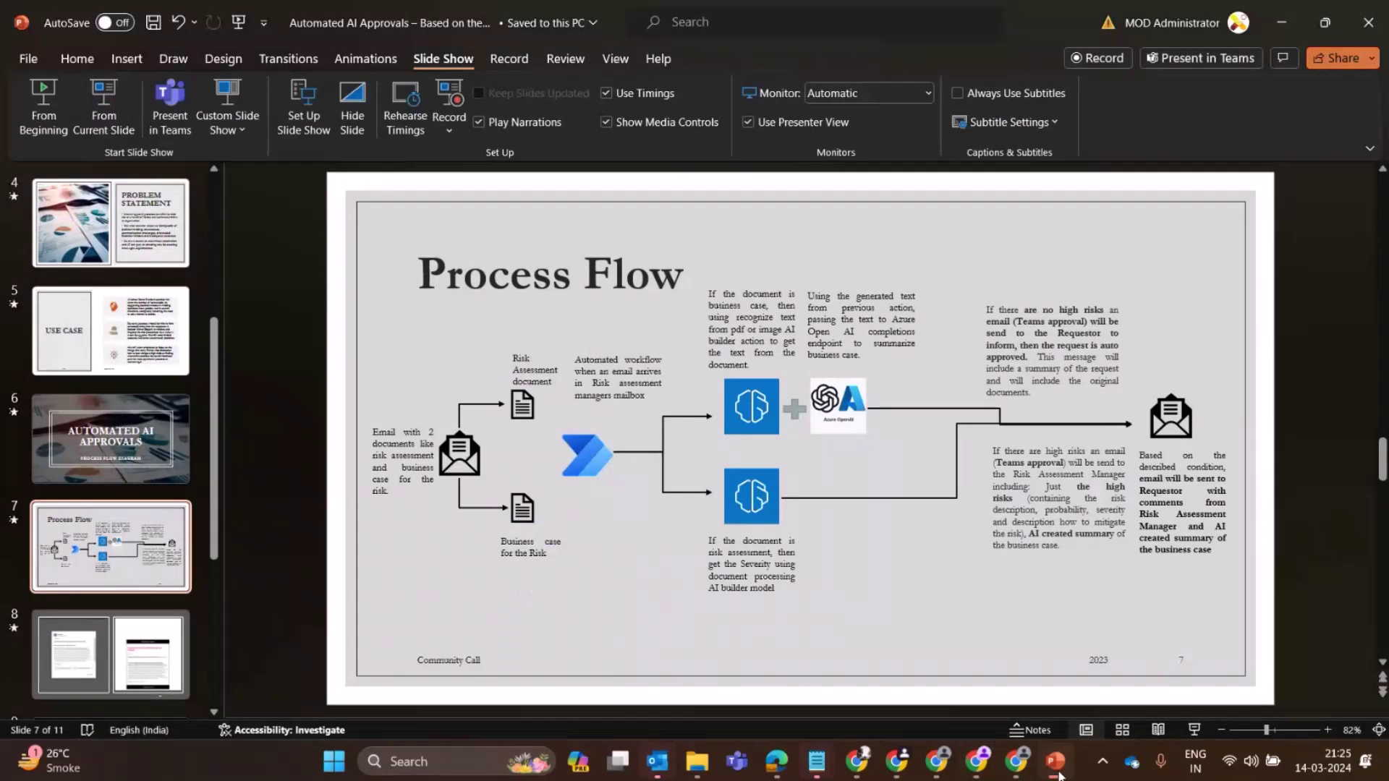
left_click(1056, 771)
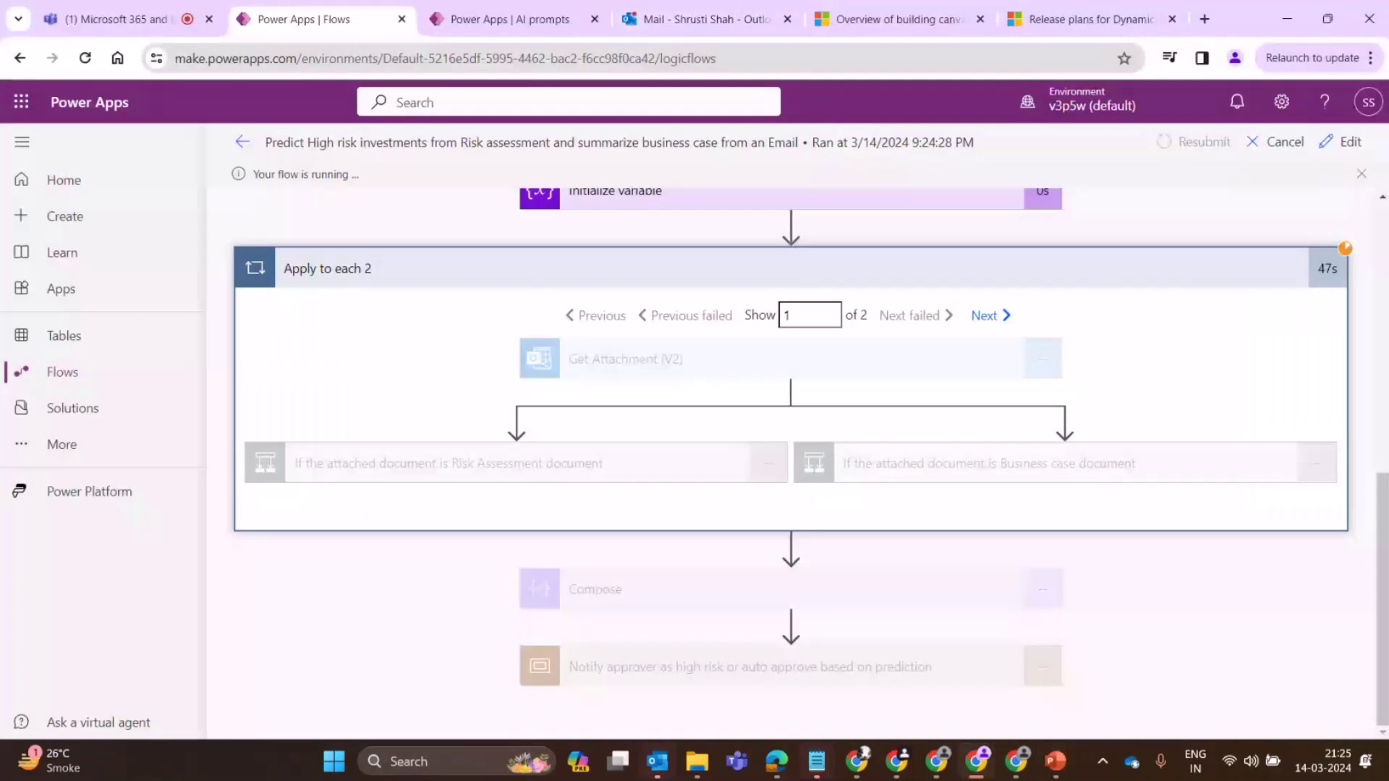
key("alt+Tab")
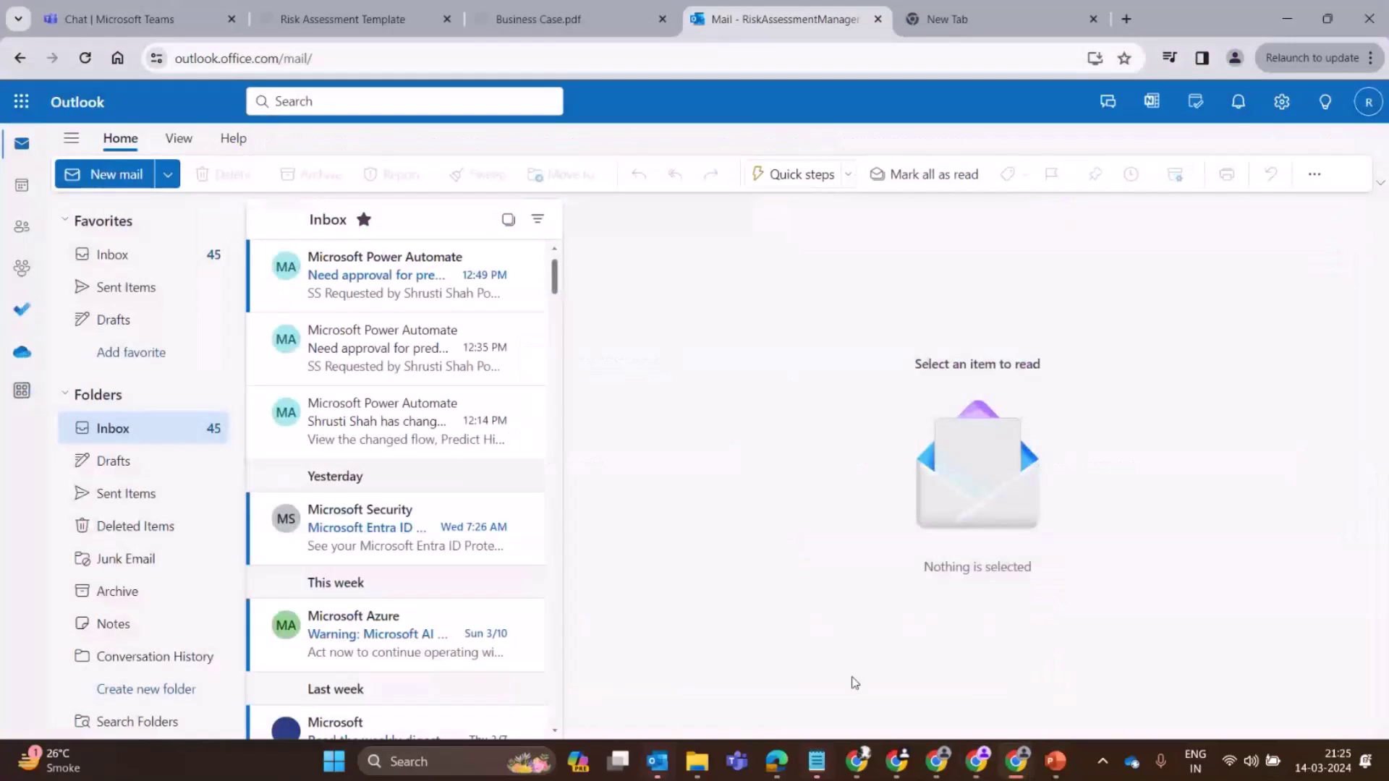
mouse_move(976, 761)
left_click(890, 665)
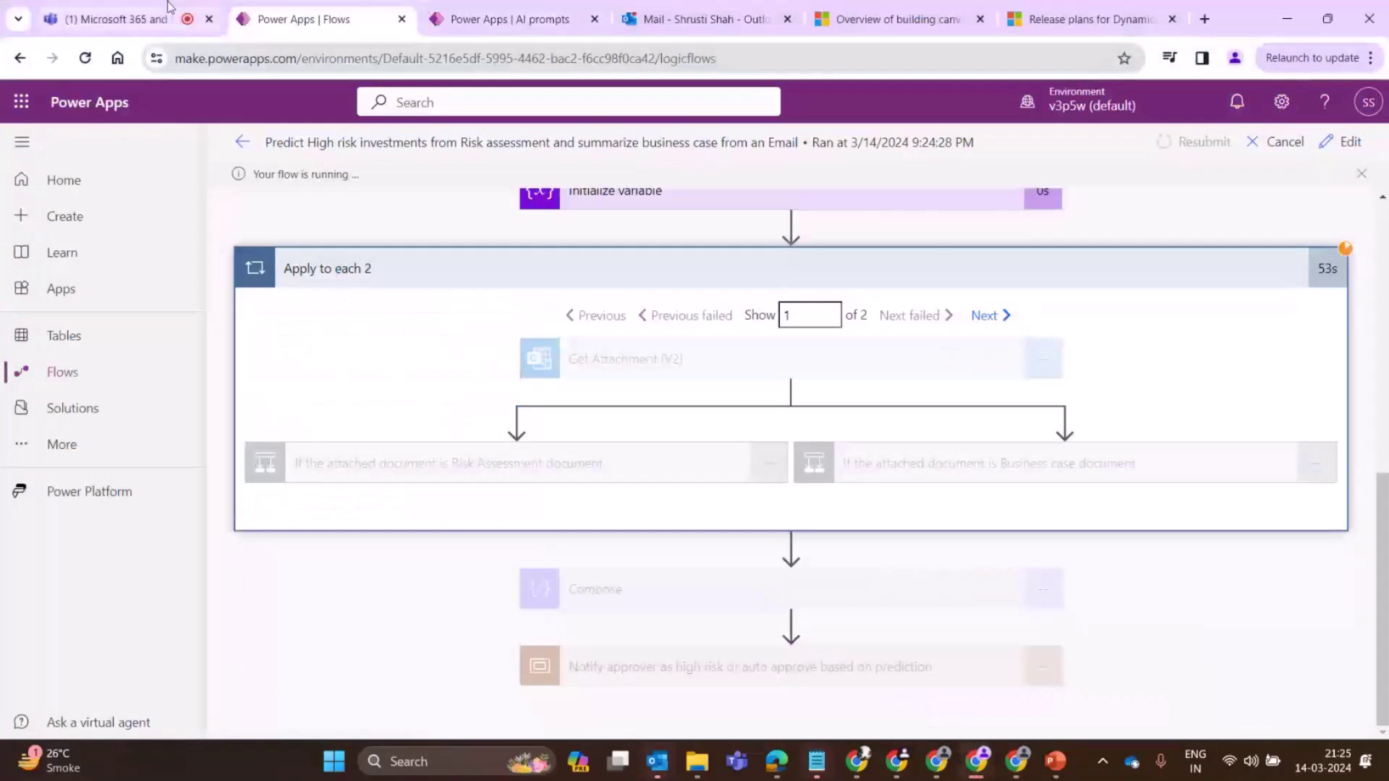
left_click(145, 19)
Step: Open the Final status: Approved item in Teams Activity and read its AI business case summary
left_click(30, 329)
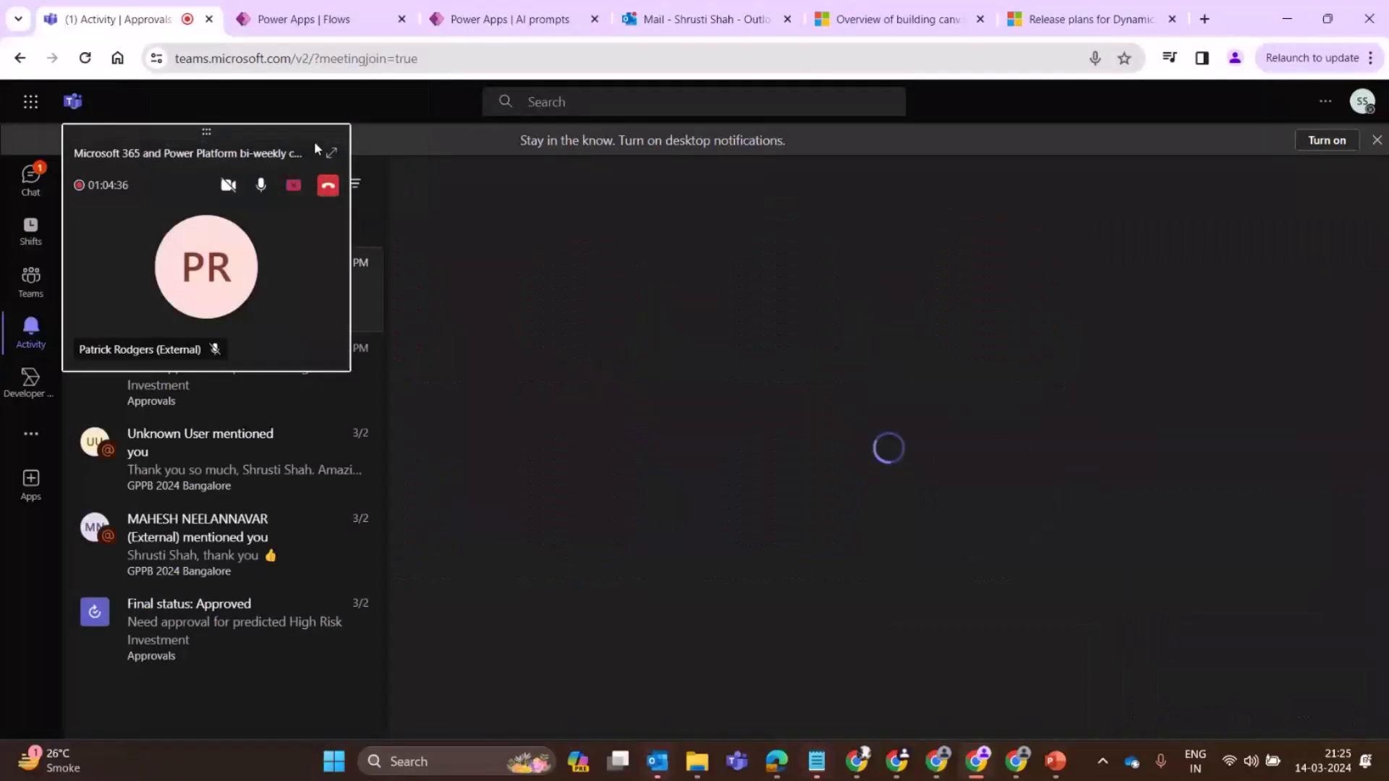
left_click_drag(314, 141, 818, 521)
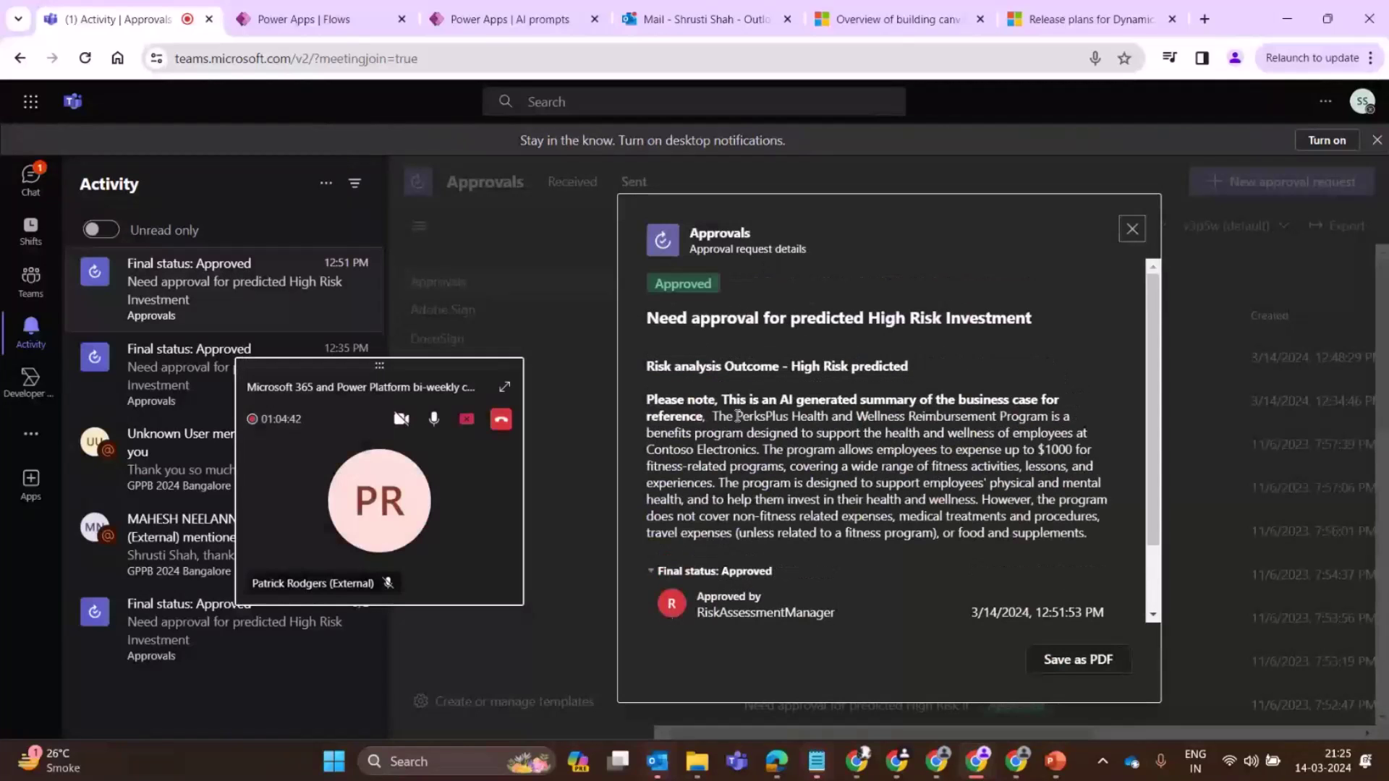
left_click_drag(712, 415, 1090, 558)
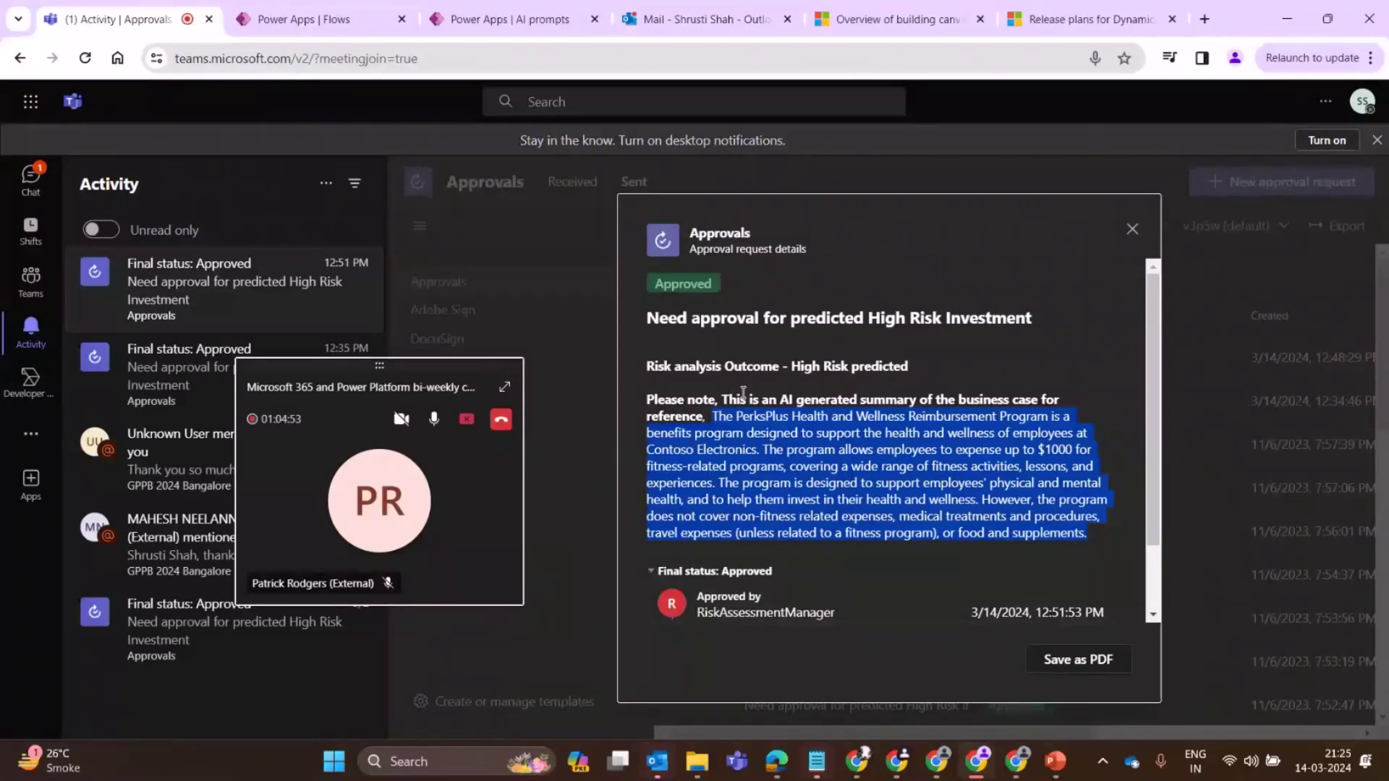
scroll(821, 520, "down", 1)
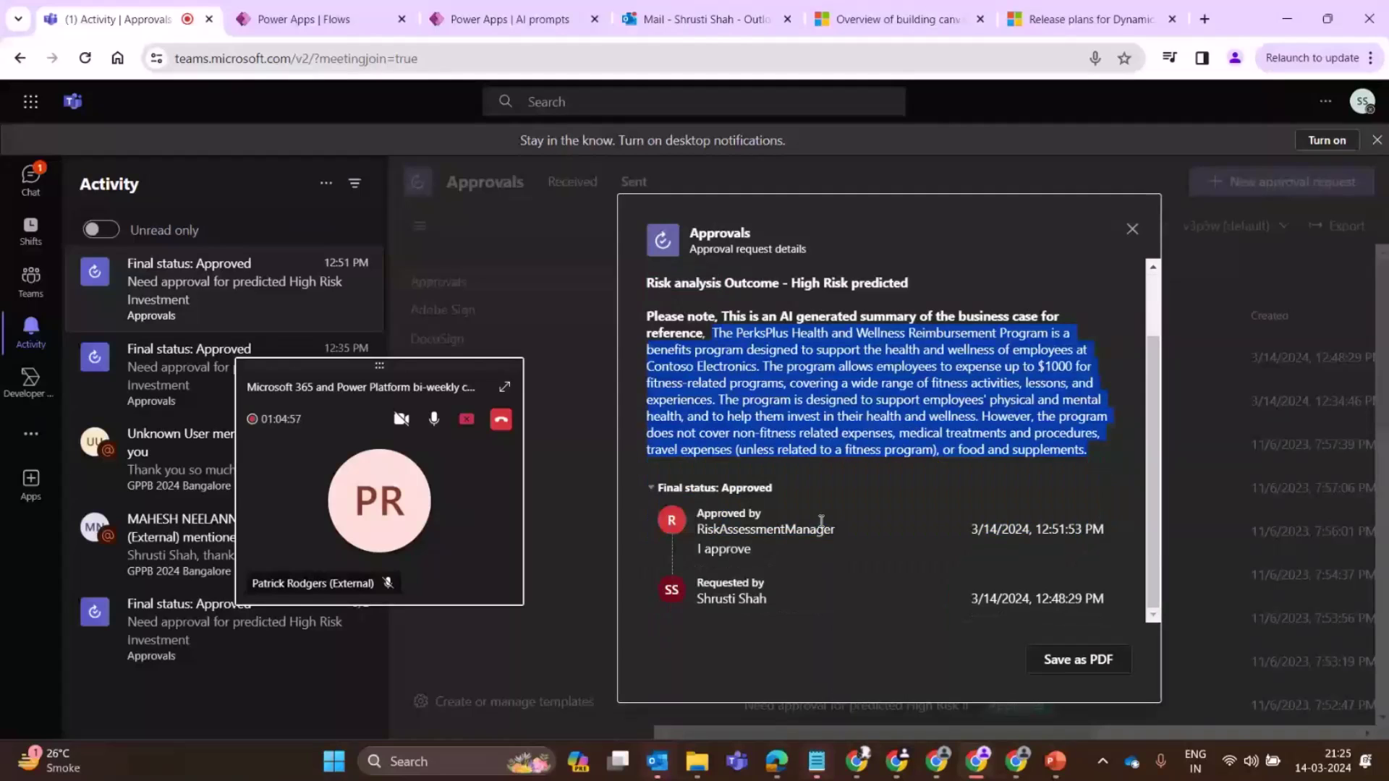
key("Escape")
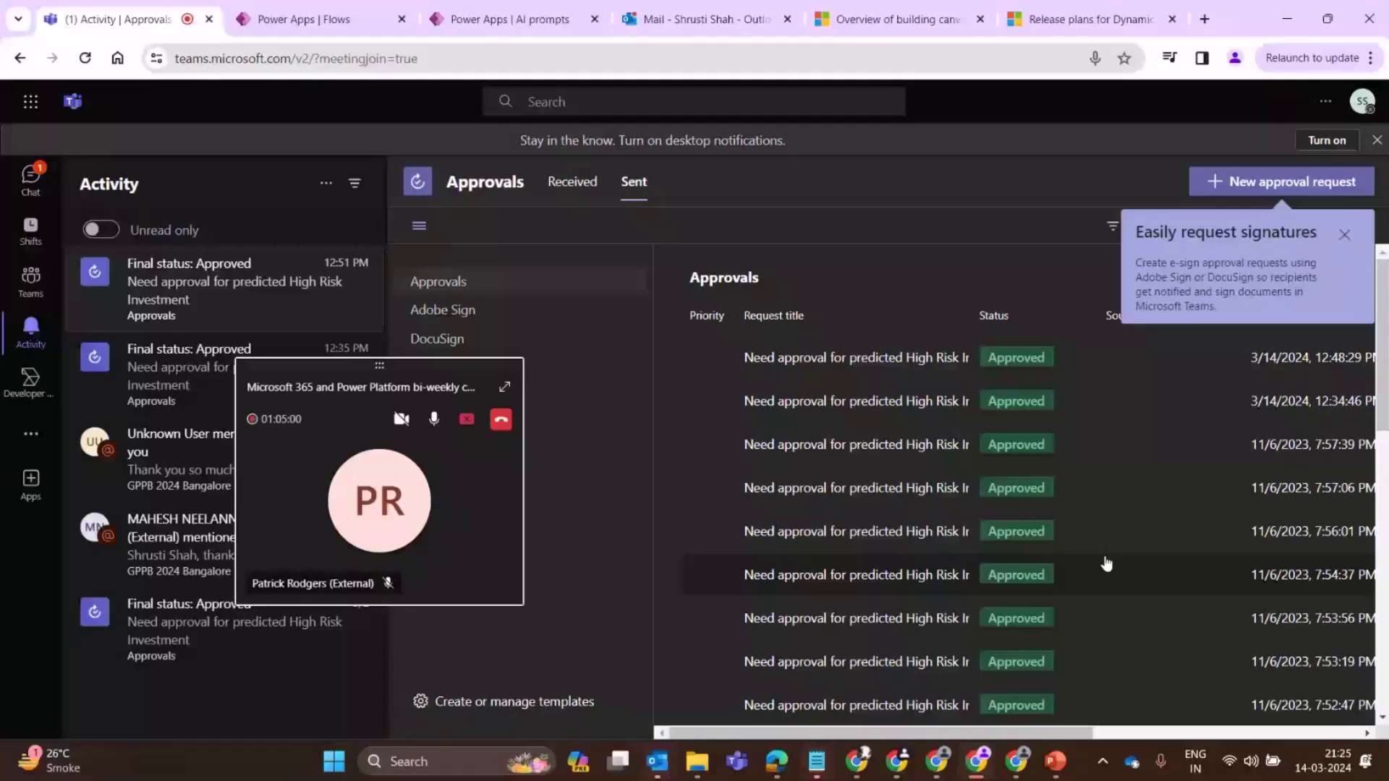
key("ctrl+4")
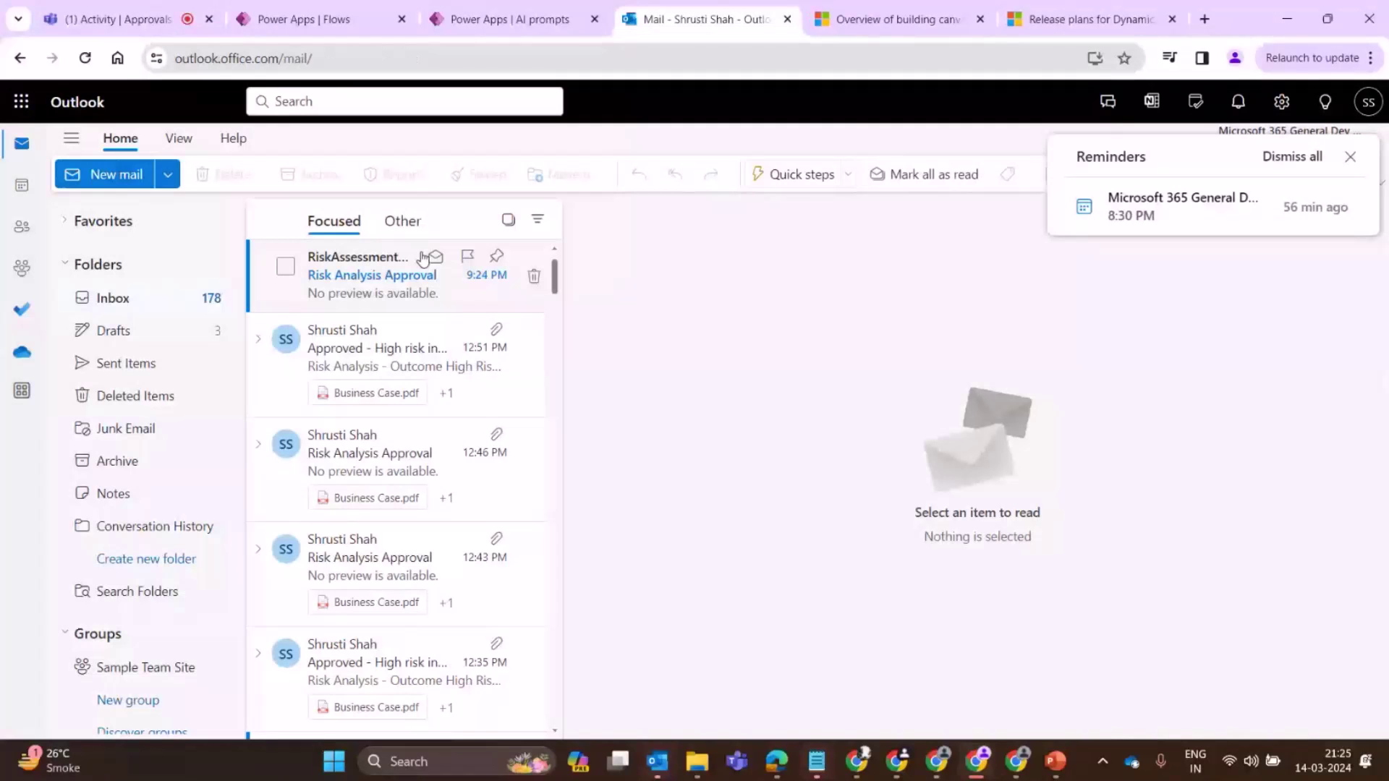
Step: Open the 12:51 PM 'Approved - High risk investment' email and read its risk outcome
left_click(405, 347)
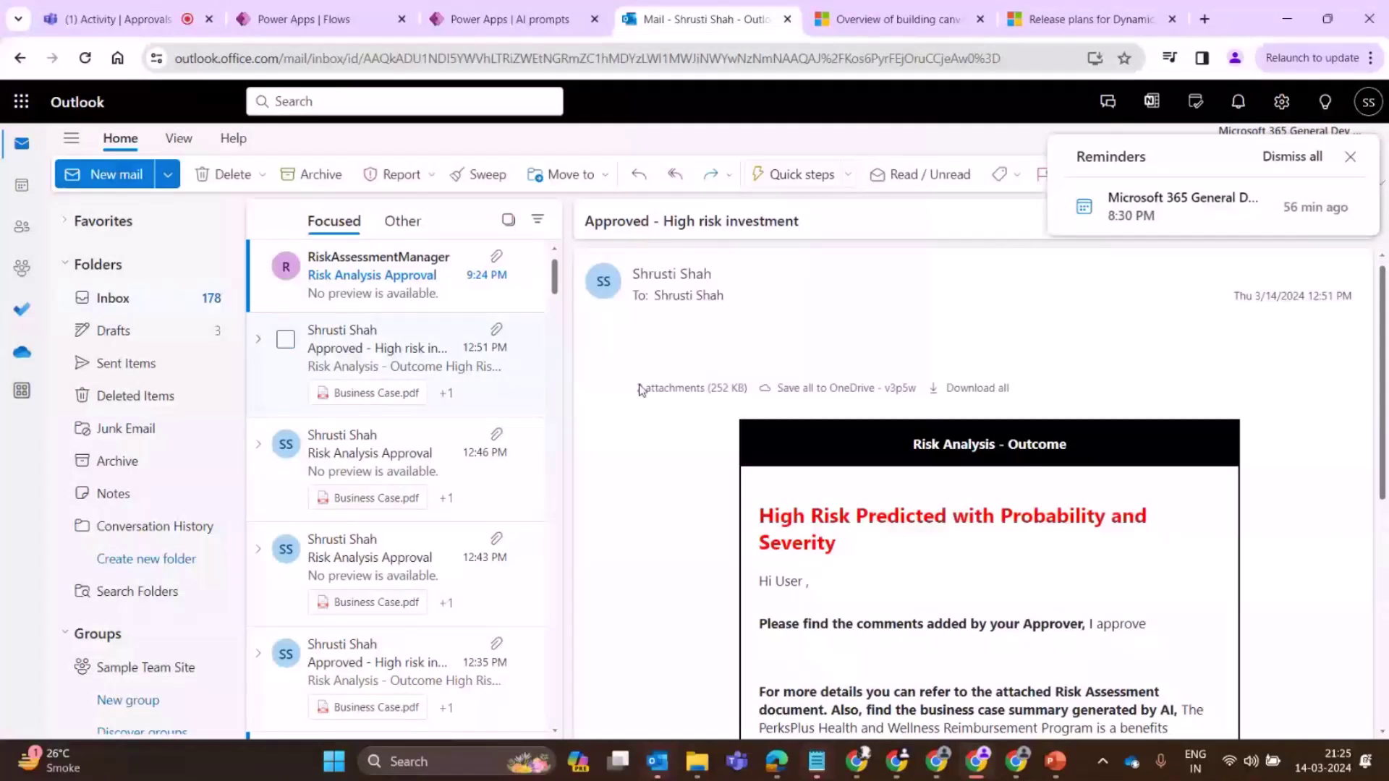
left_click_drag(756, 508, 906, 564)
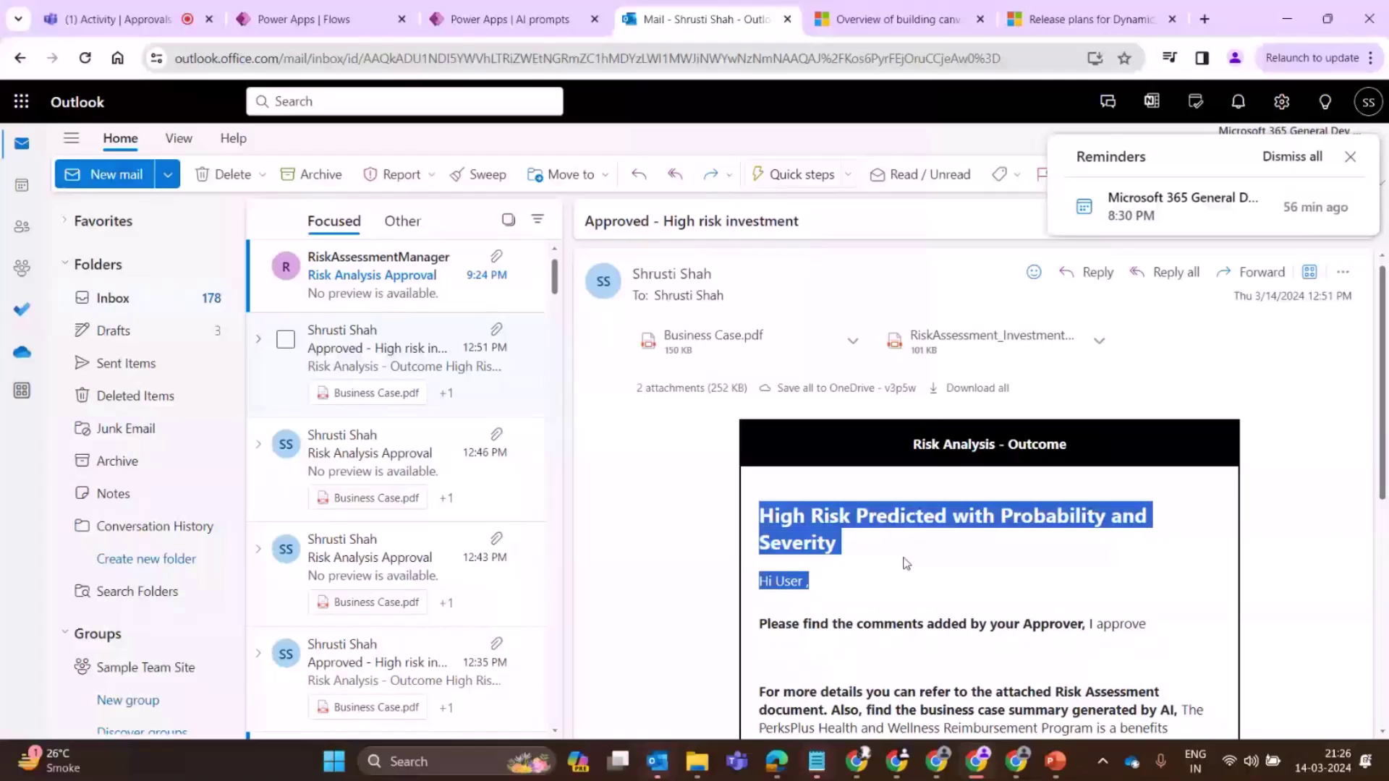
left_click(854, 536)
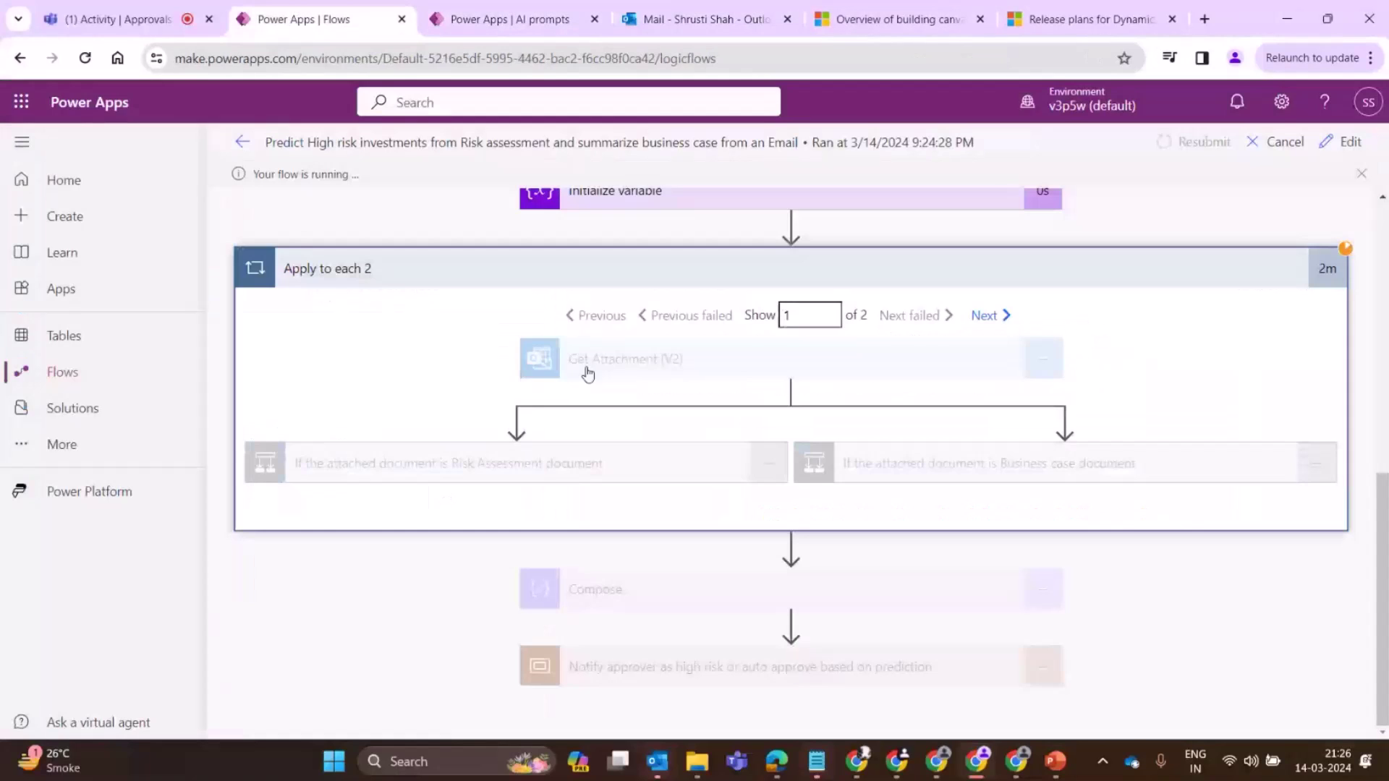
Step: Re-expand Apply to each 2 and its Risk Assessment document condition
scroll(588, 372, "up", 4)
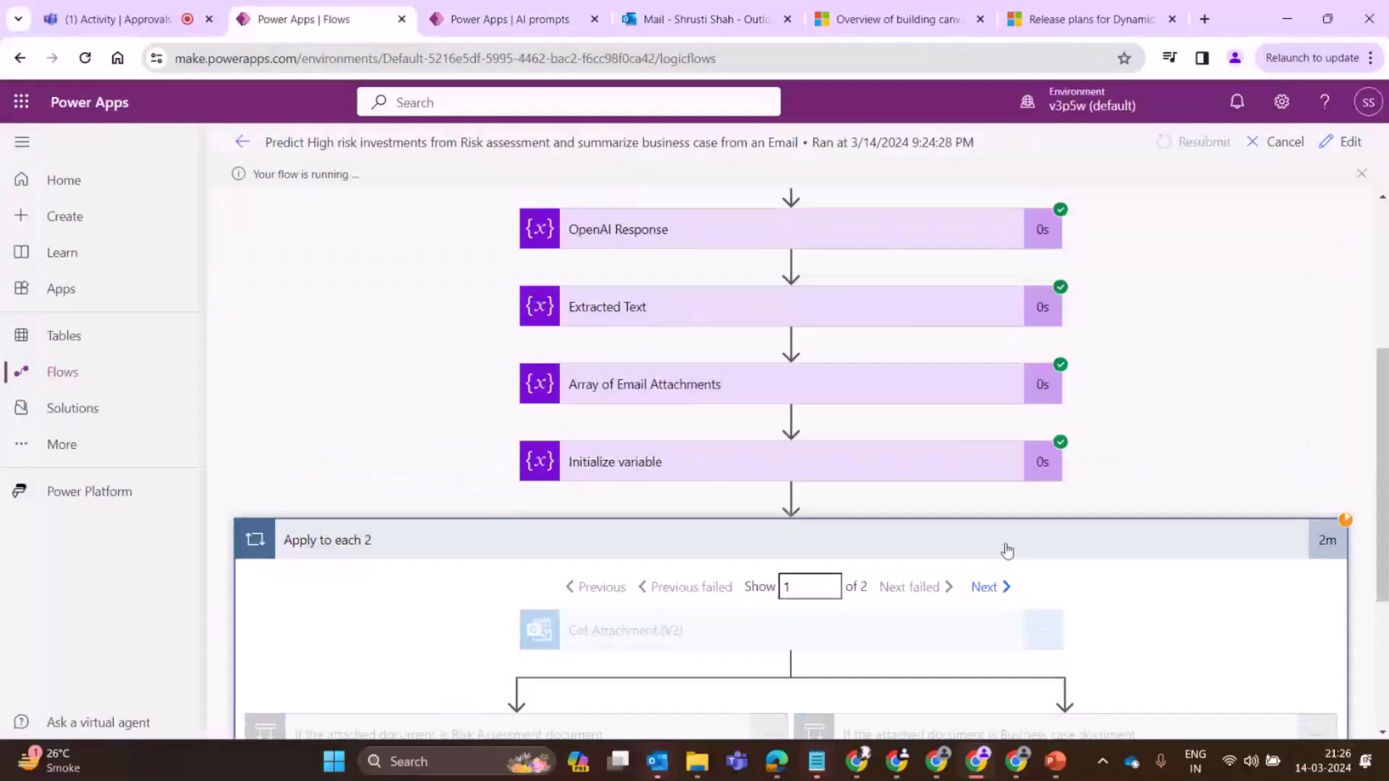
left_click(1001, 547)
left_click(756, 509)
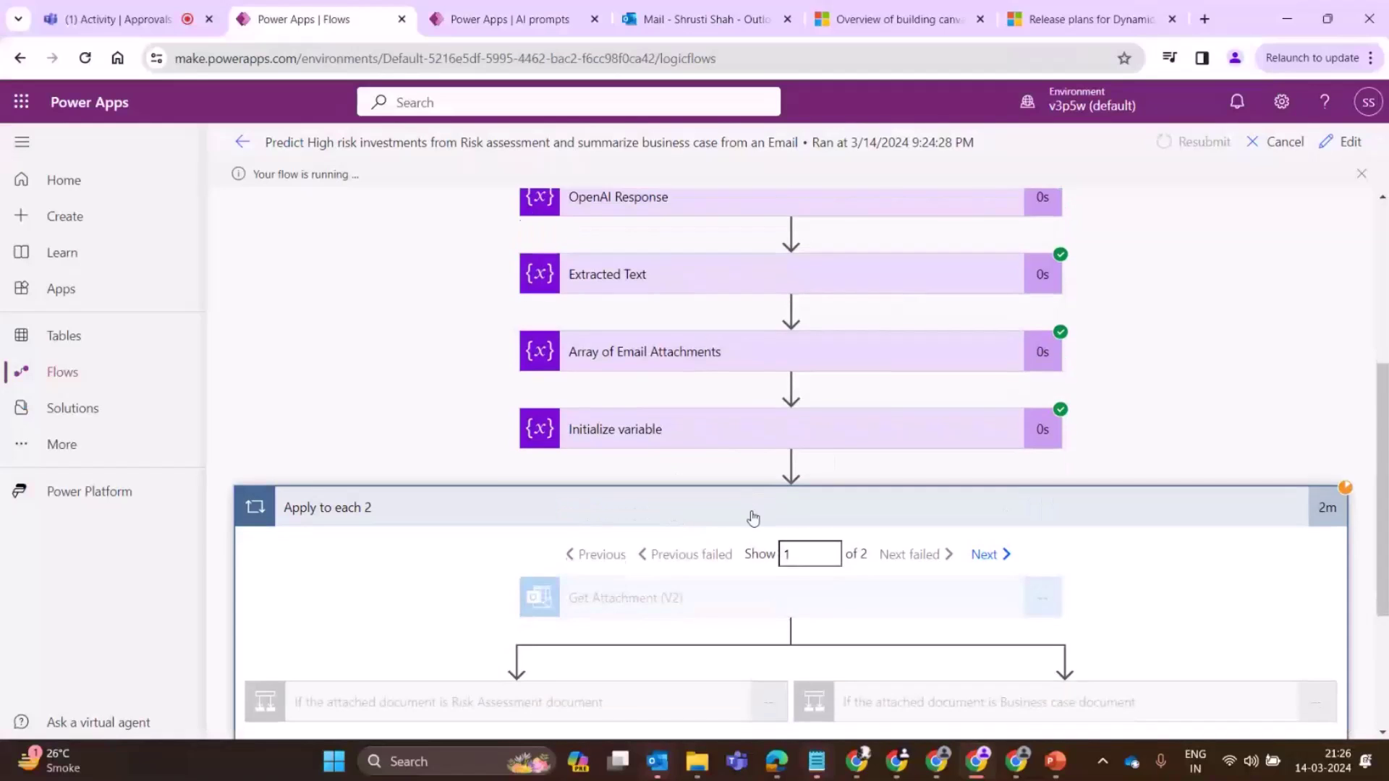
scroll(1061, 559, "down", 3)
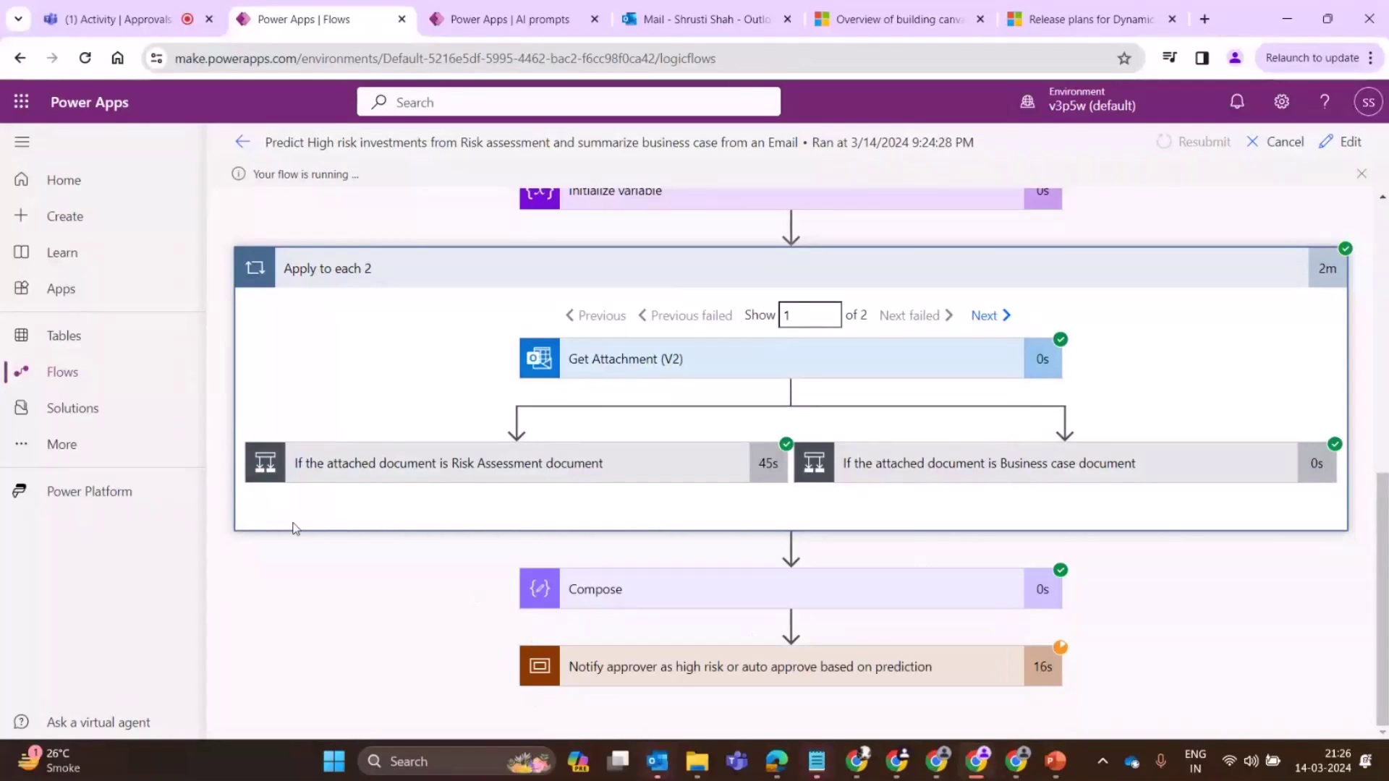
left_click(388, 461)
scroll(557, 536, "down", 4)
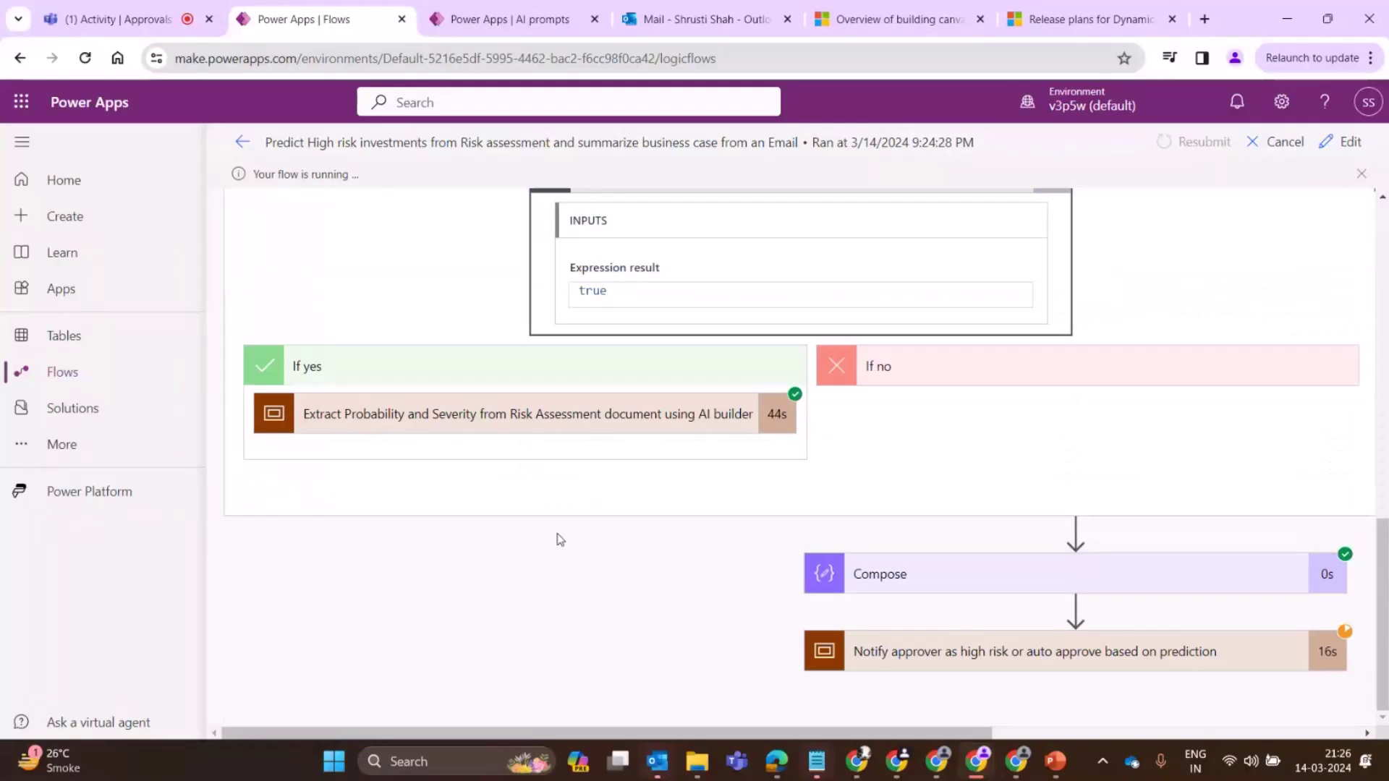
Step: Expand Extract Probability and Severity to show Extract information from documents 2 details
left_click(571, 425)
scroll(555, 465, "down", 1)
scroll(556, 466, "down", 3)
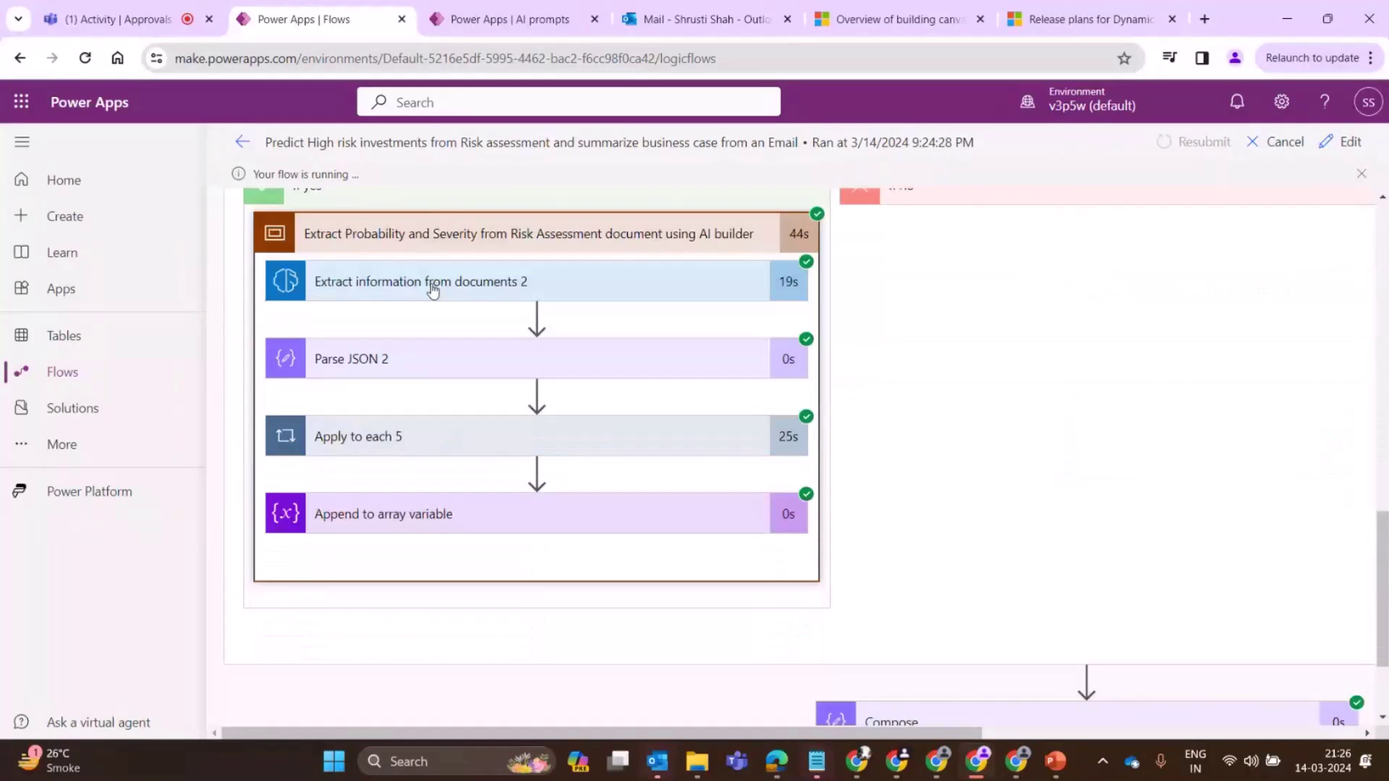
left_click(431, 284)
scroll(506, 471, "down", 4)
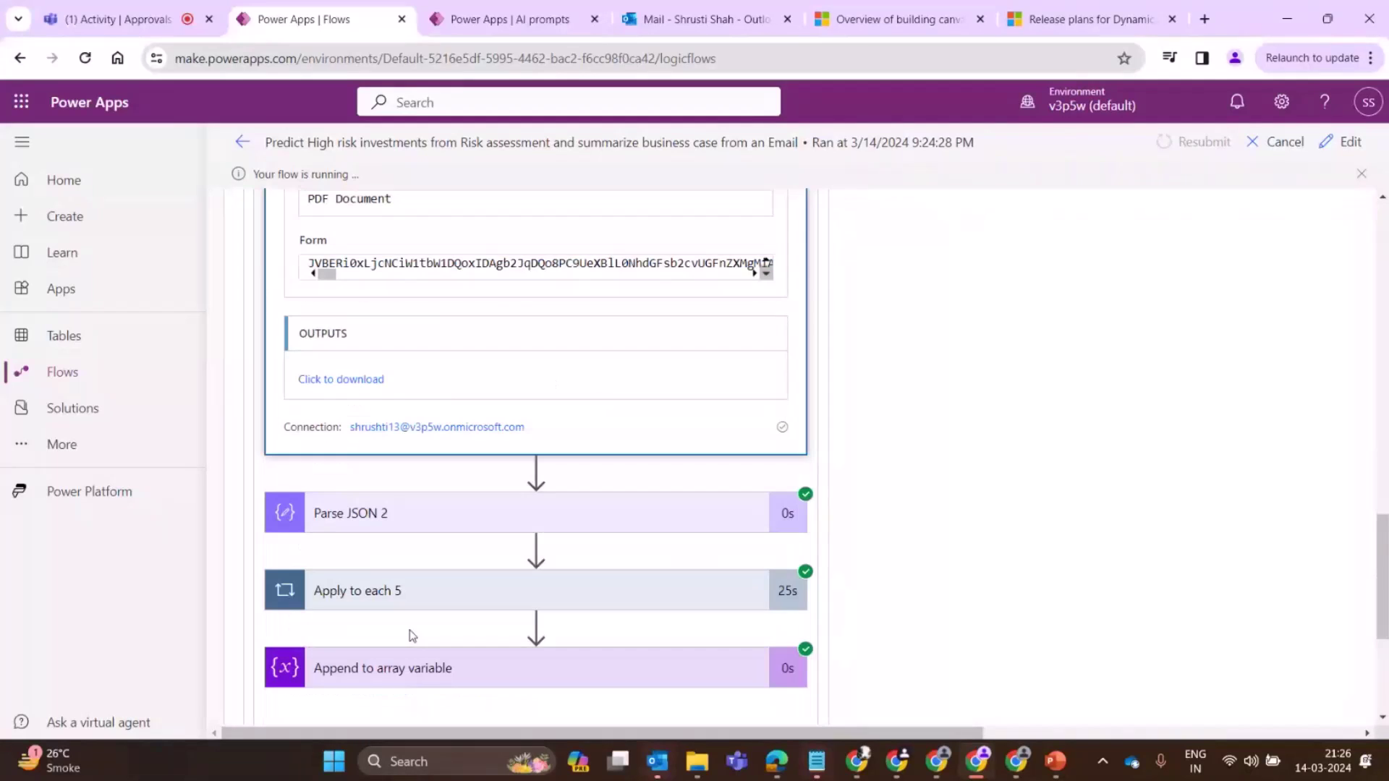
Step: Inspect Append to array variable 3's Probability inputs across three Apply to each 6 iterations
left_click(448, 584)
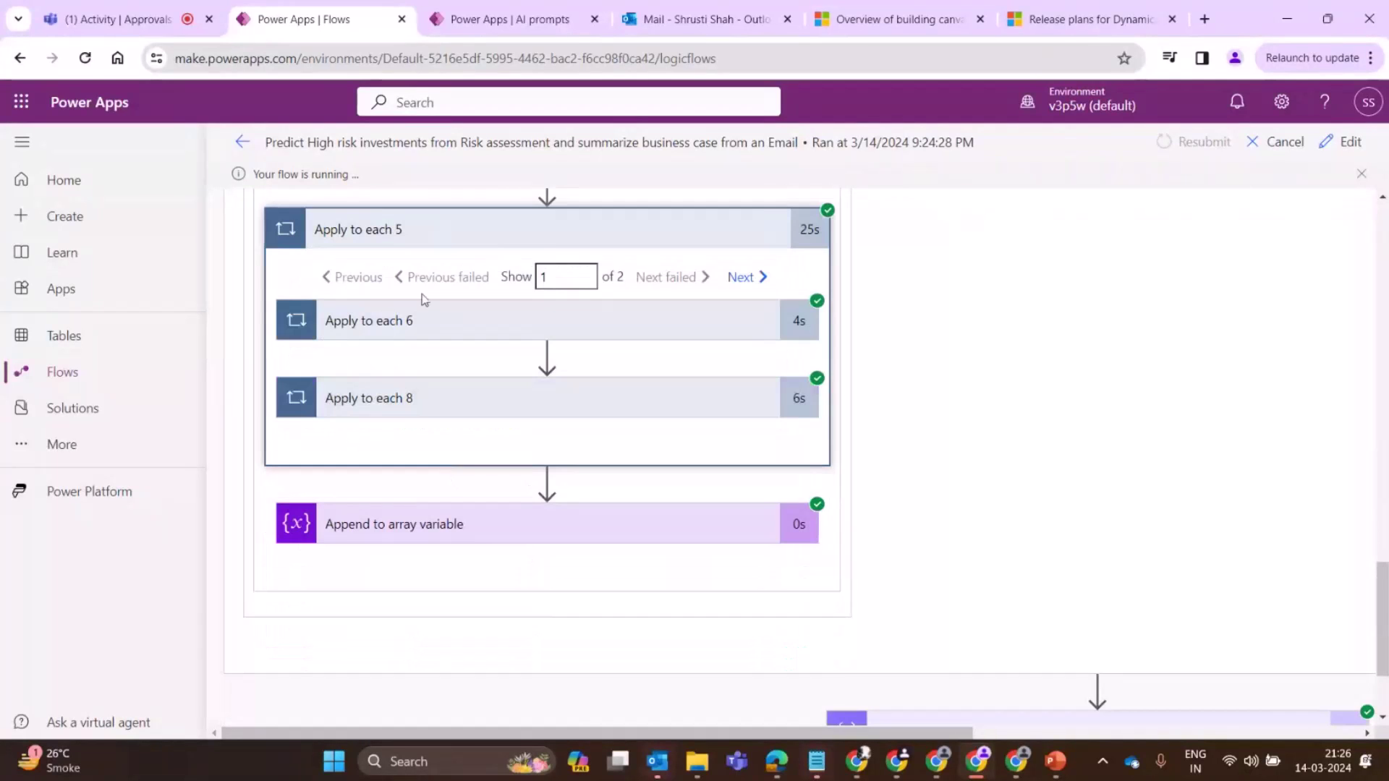
left_click(400, 342)
left_click(459, 415)
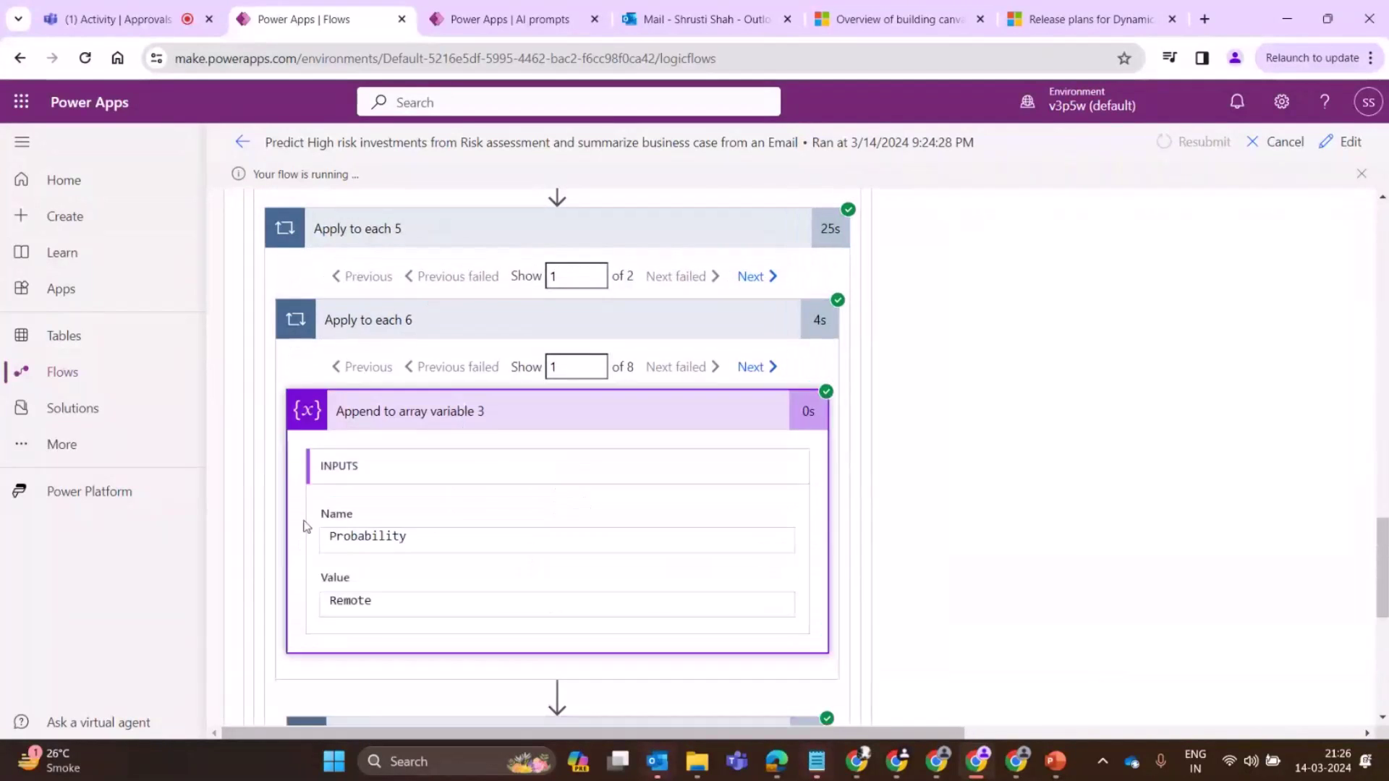
double_click(362, 536)
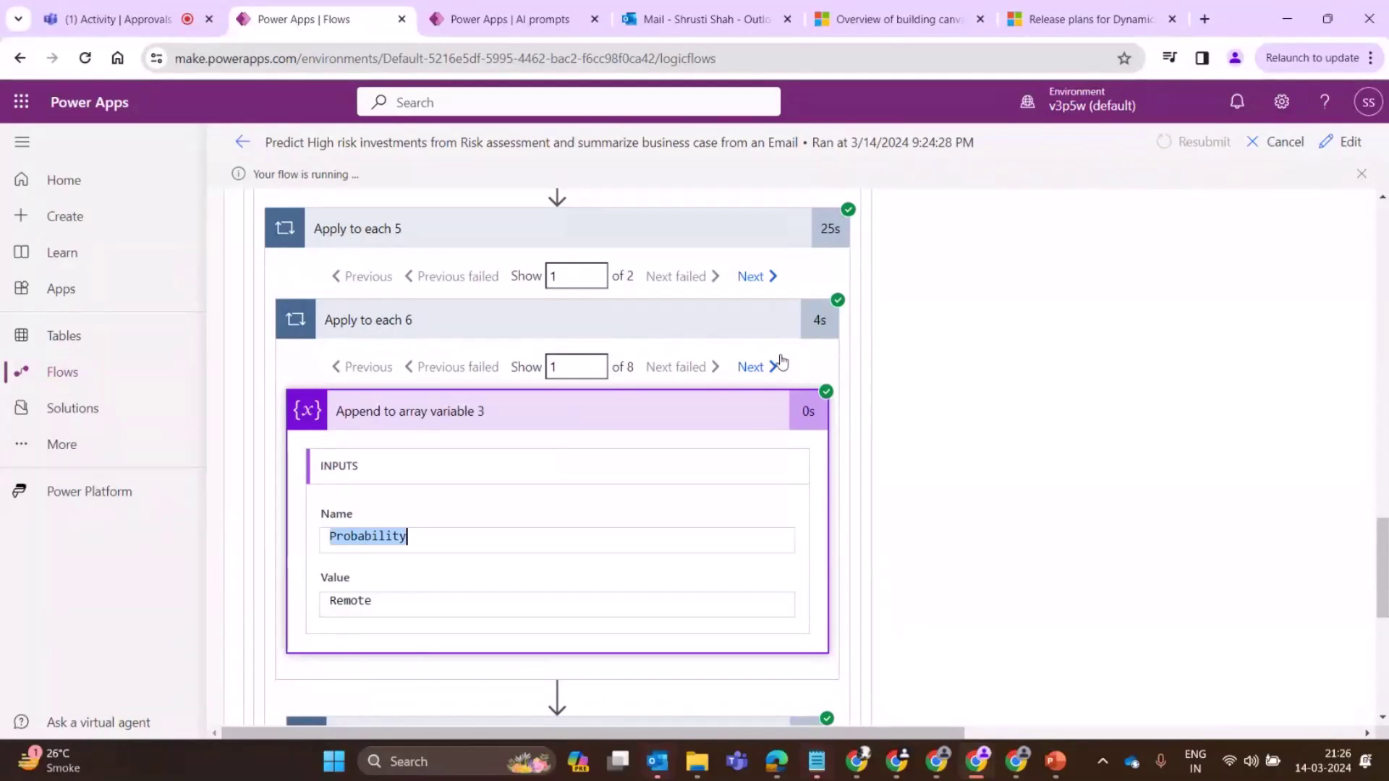
left_click(751, 368)
left_click(753, 368)
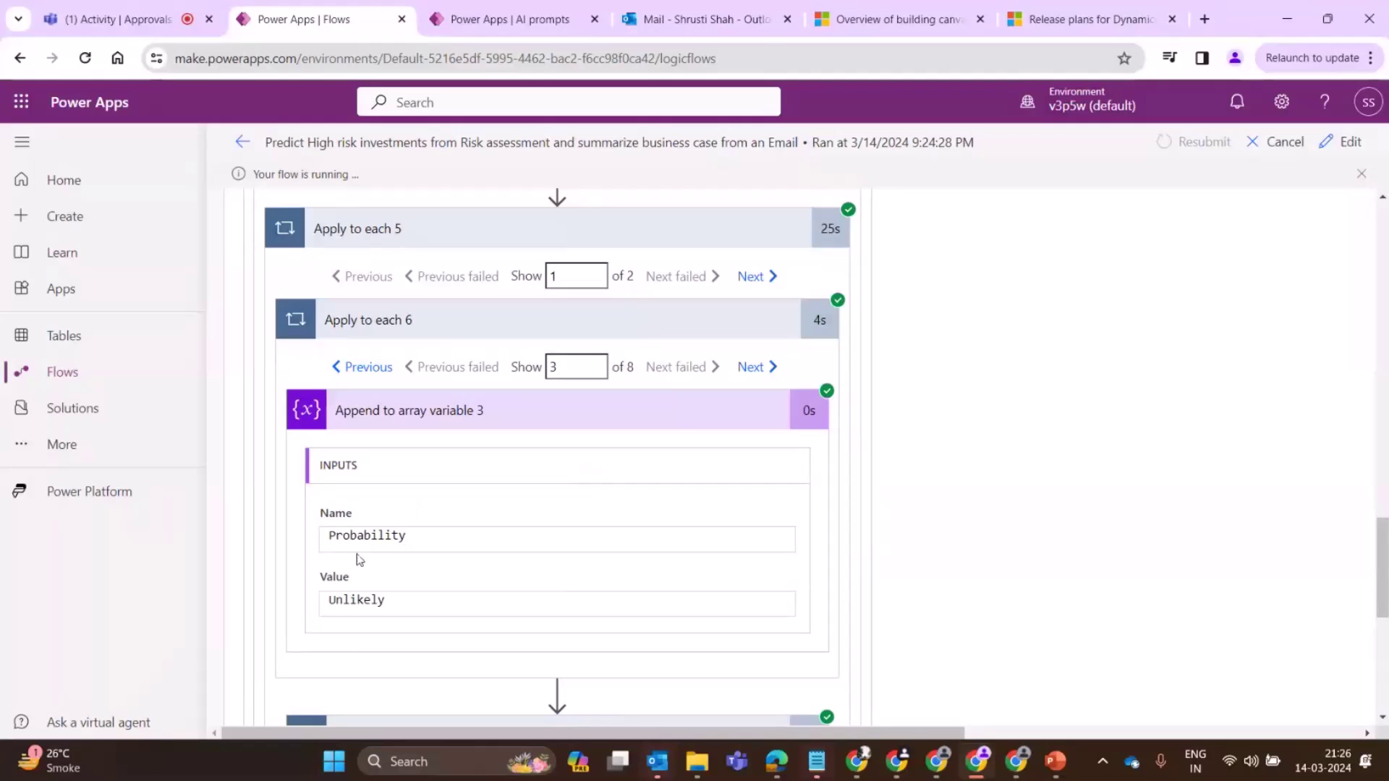
Step: Inspect Append to array variable 4's inputs across three Apply to each 8 iterations
scroll(359, 559, "down", 3)
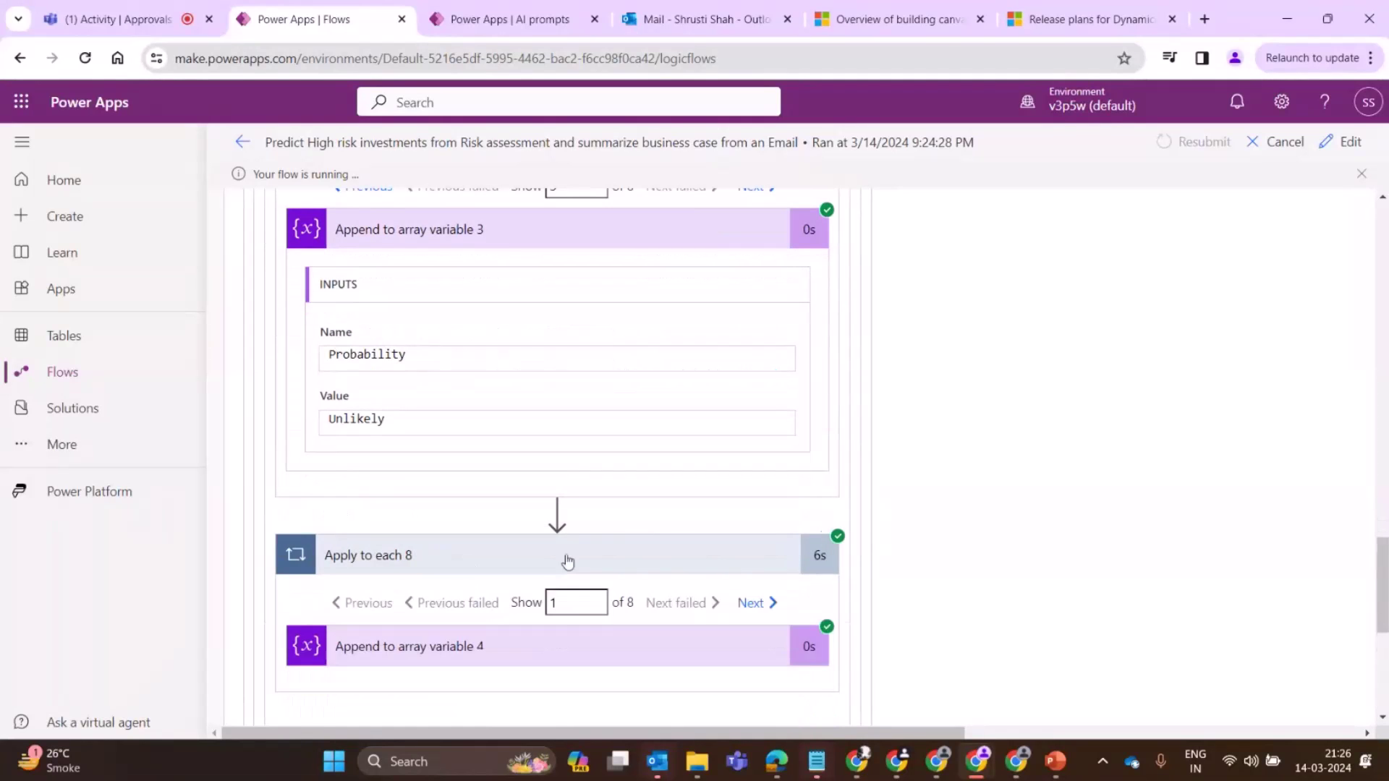
scroll(564, 559, "down", 2)
left_click(474, 478)
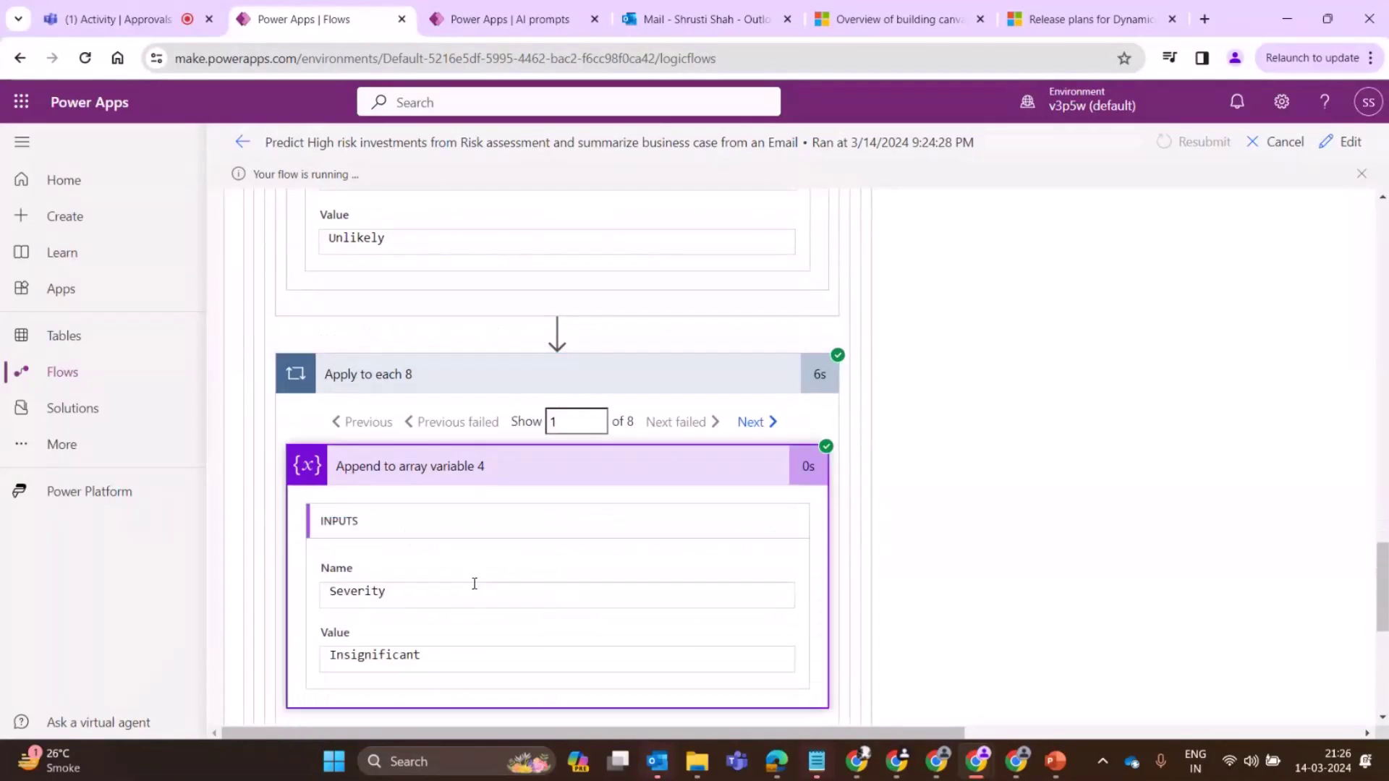
left_click(755, 422)
left_click(758, 423)
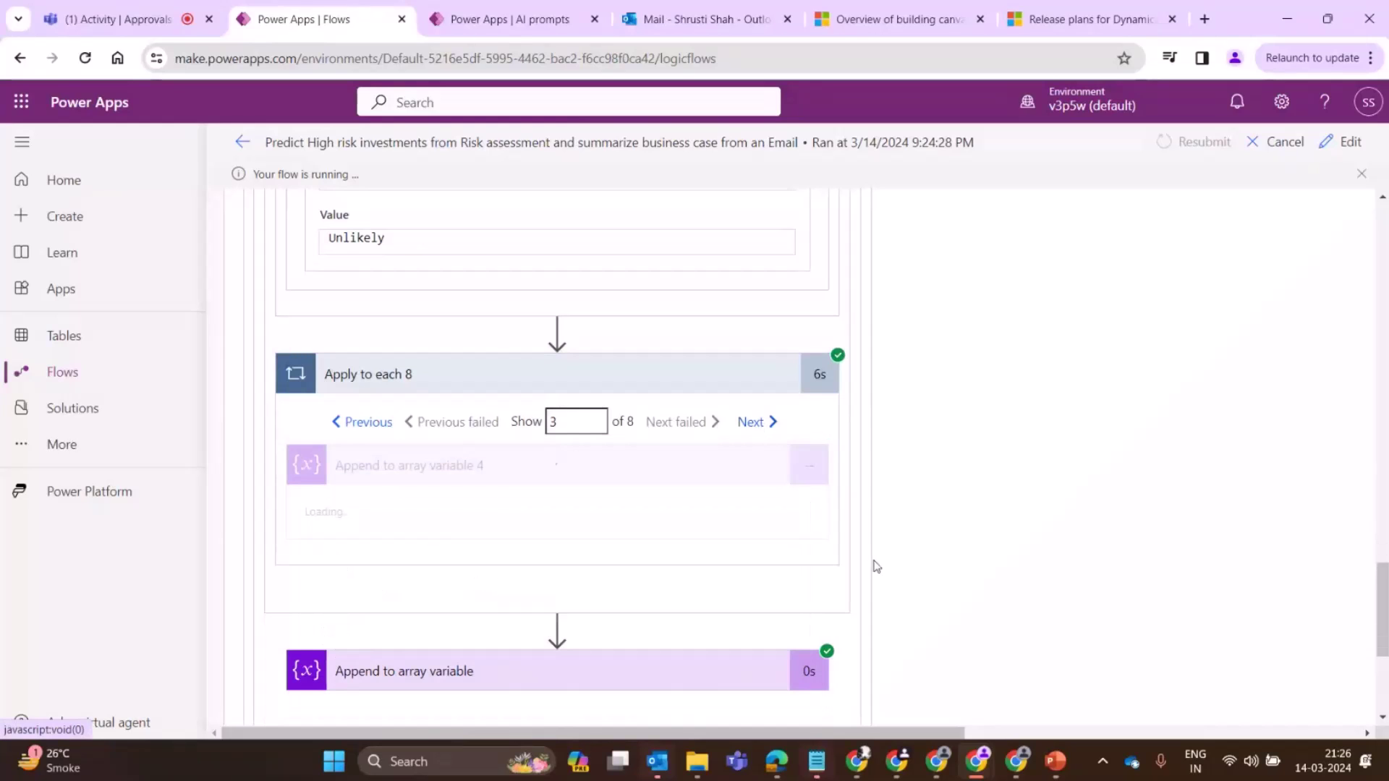
Step: Show why Parse JSON 3 and Set variable 5 were skipped in the summary steps
scroll(1067, 570, "up", 10)
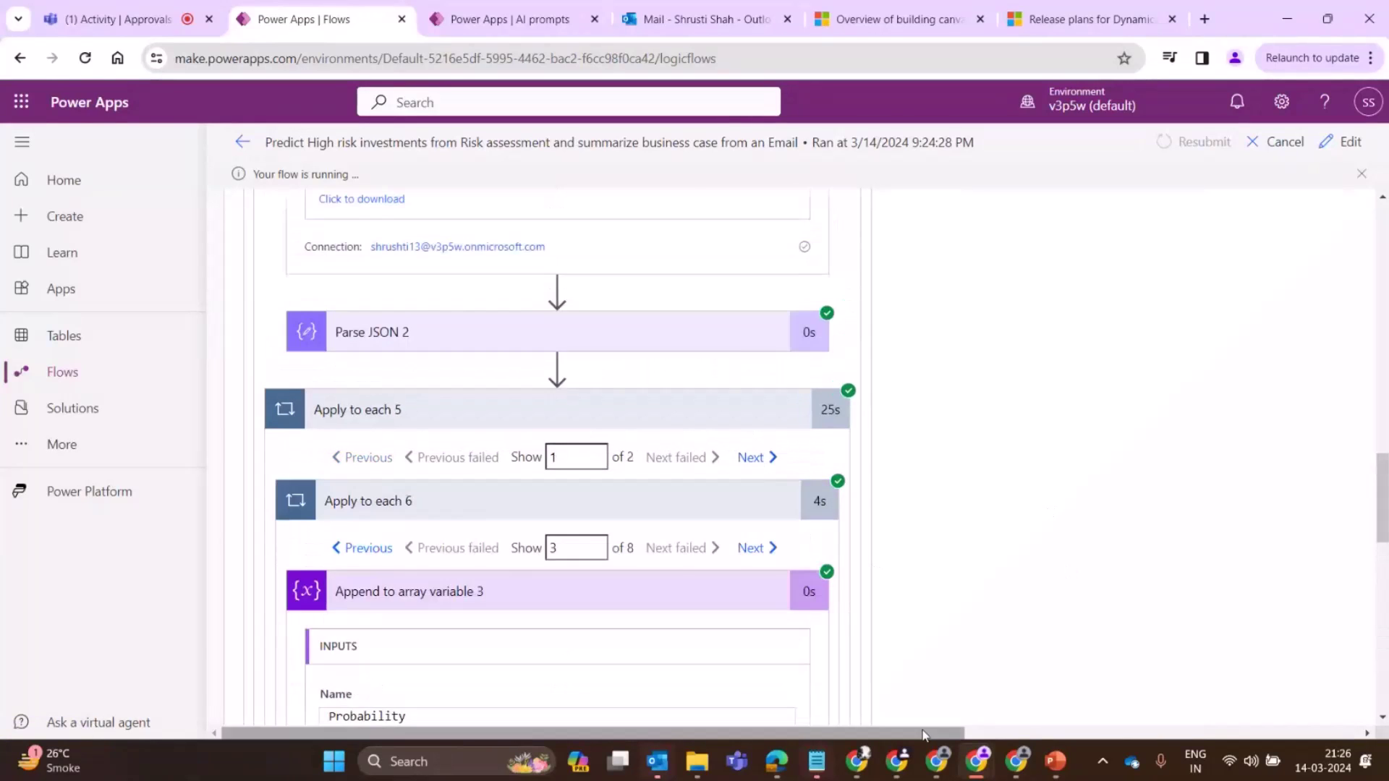
scroll(1210, 465, "right", 10)
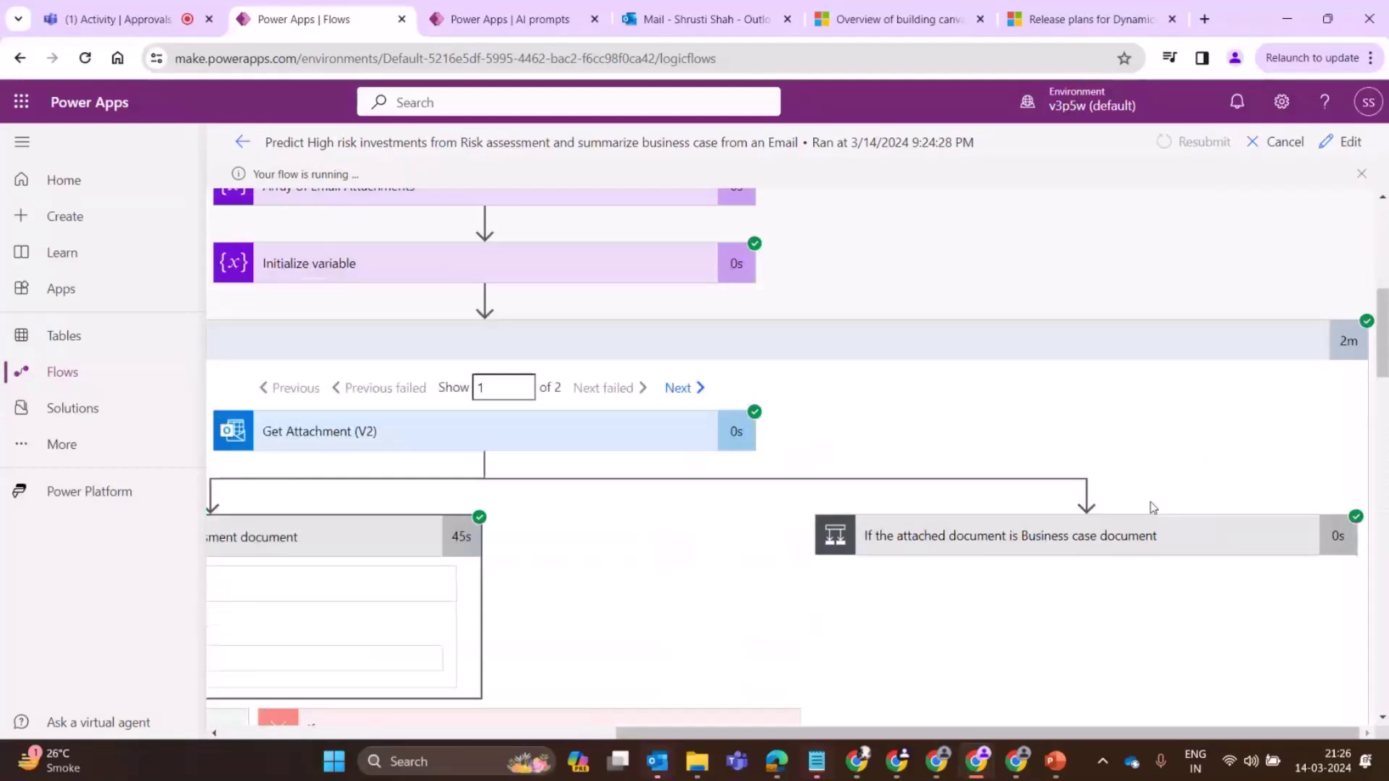
scroll(1153, 506, "down", 5)
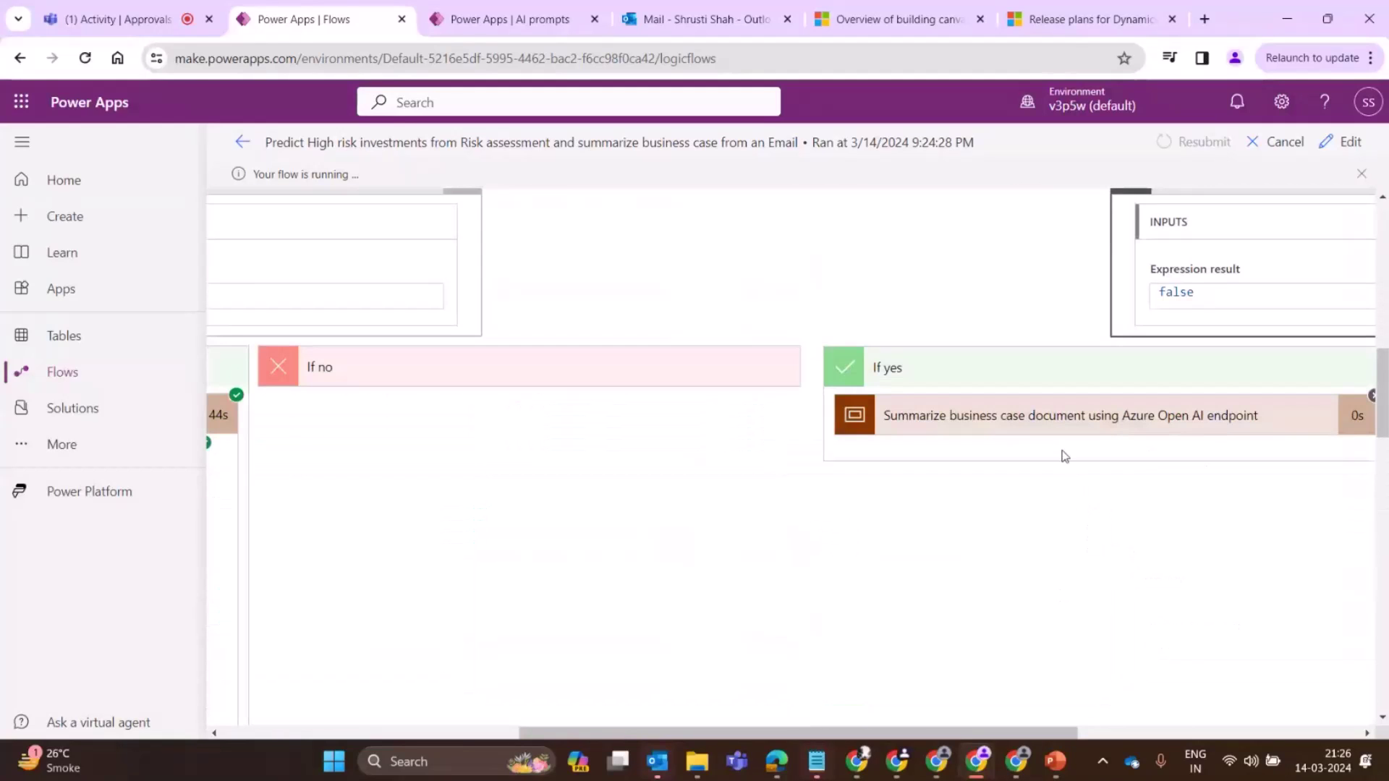
scroll(1056, 441, "down", 8)
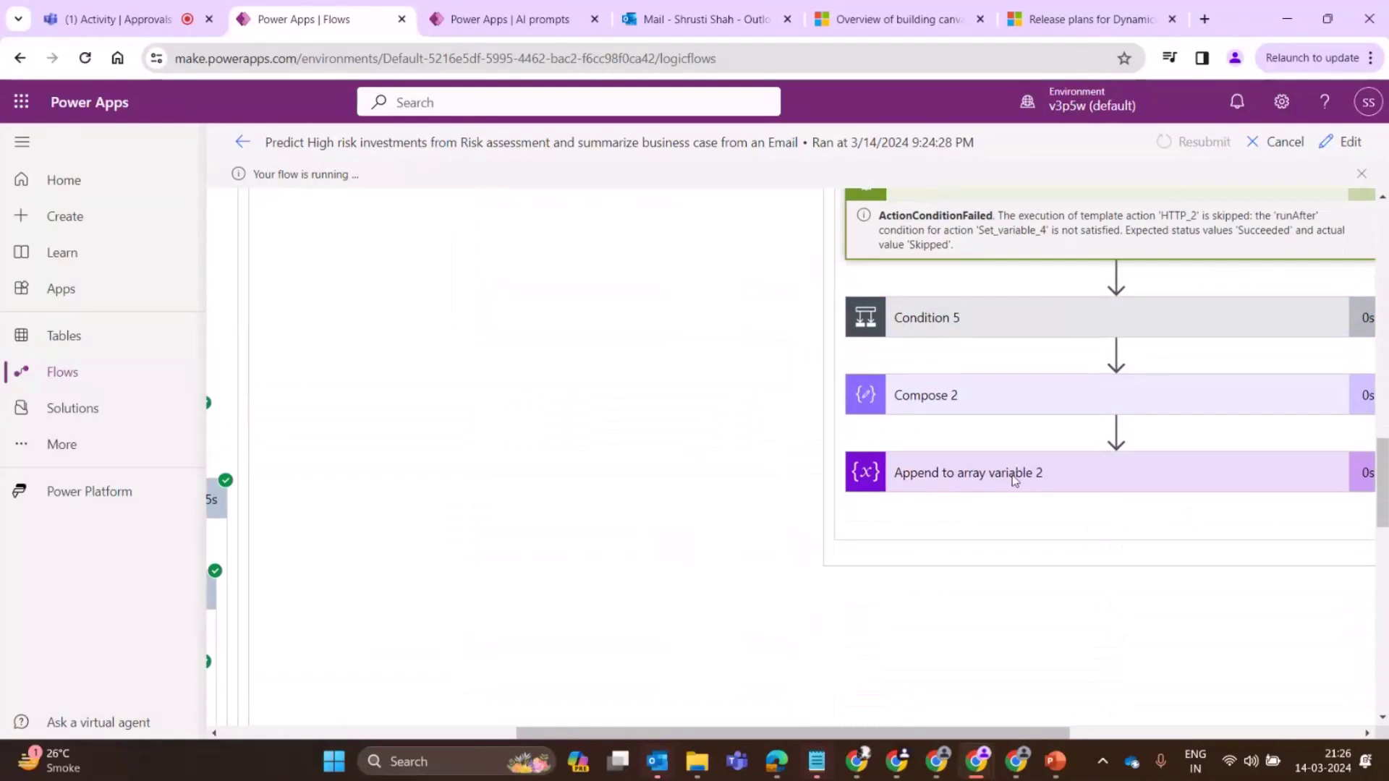
scroll(1098, 415, "down", 3)
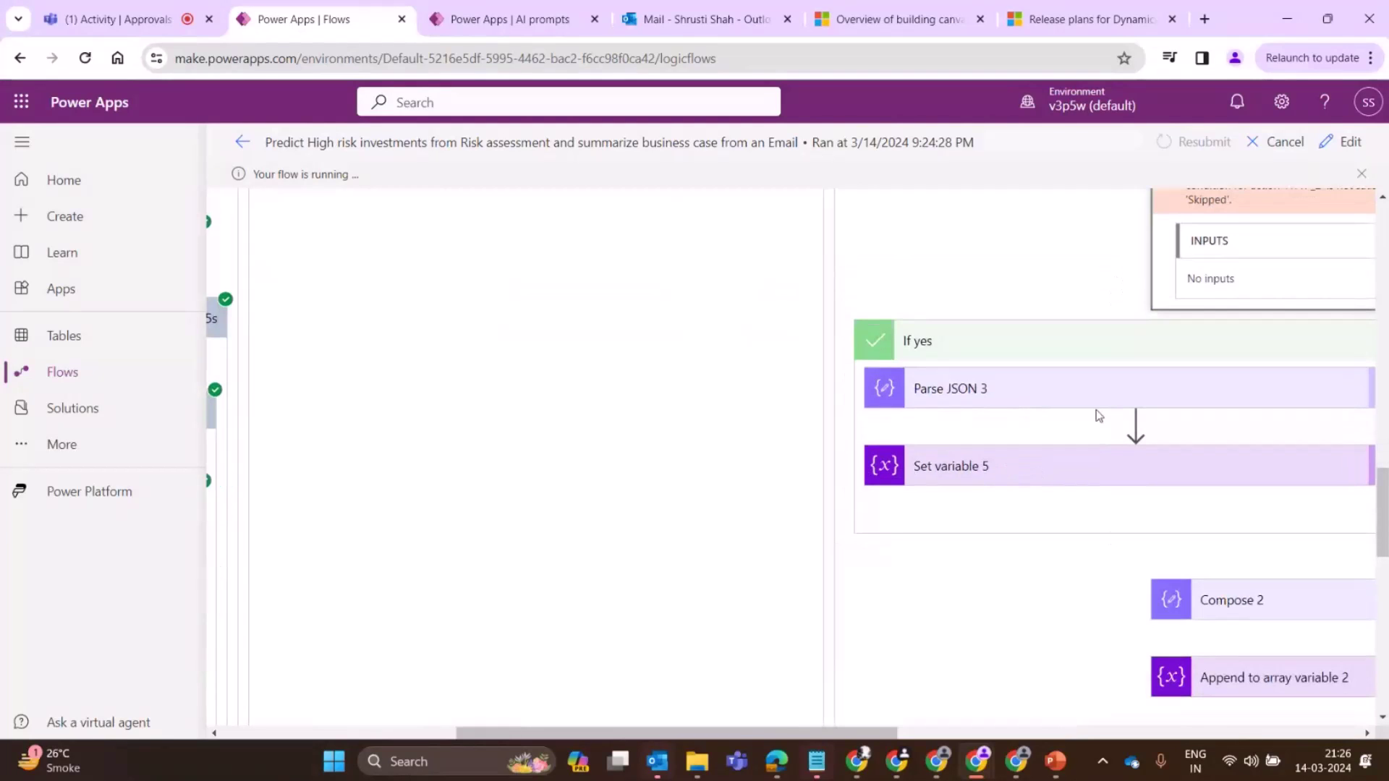
left_click(1097, 405)
left_click(1052, 519)
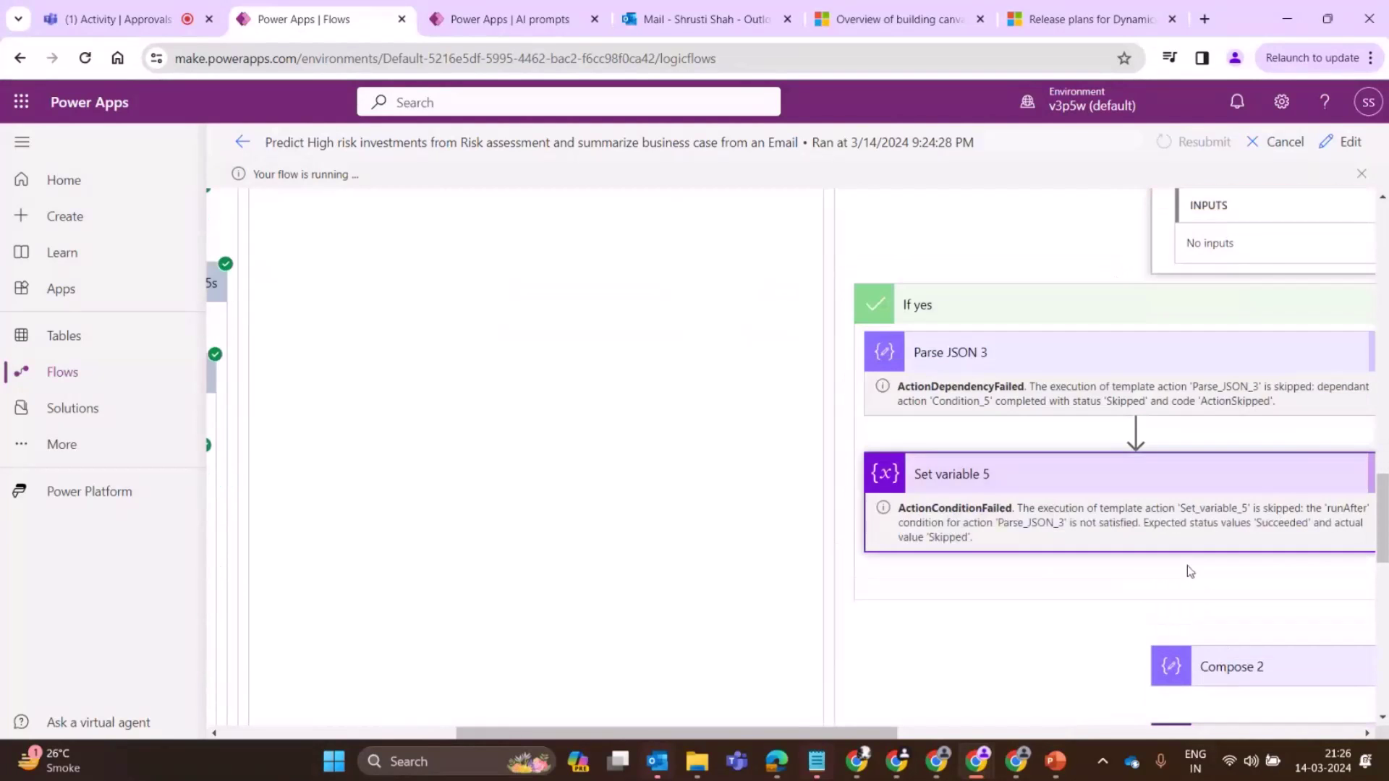
scroll(1052, 520, "down", 3)
left_click_drag(803, 730, 1187, 726)
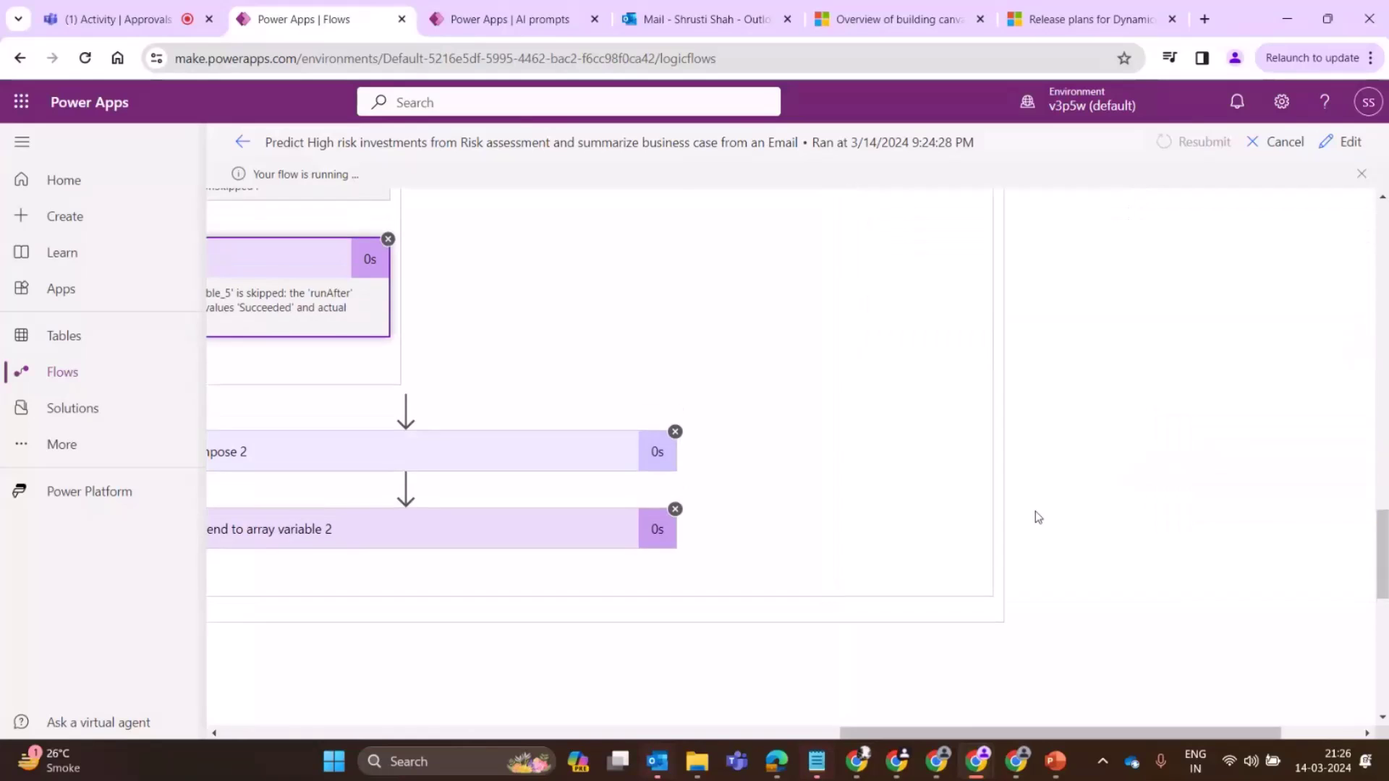
scroll(1035, 511, "up", 10)
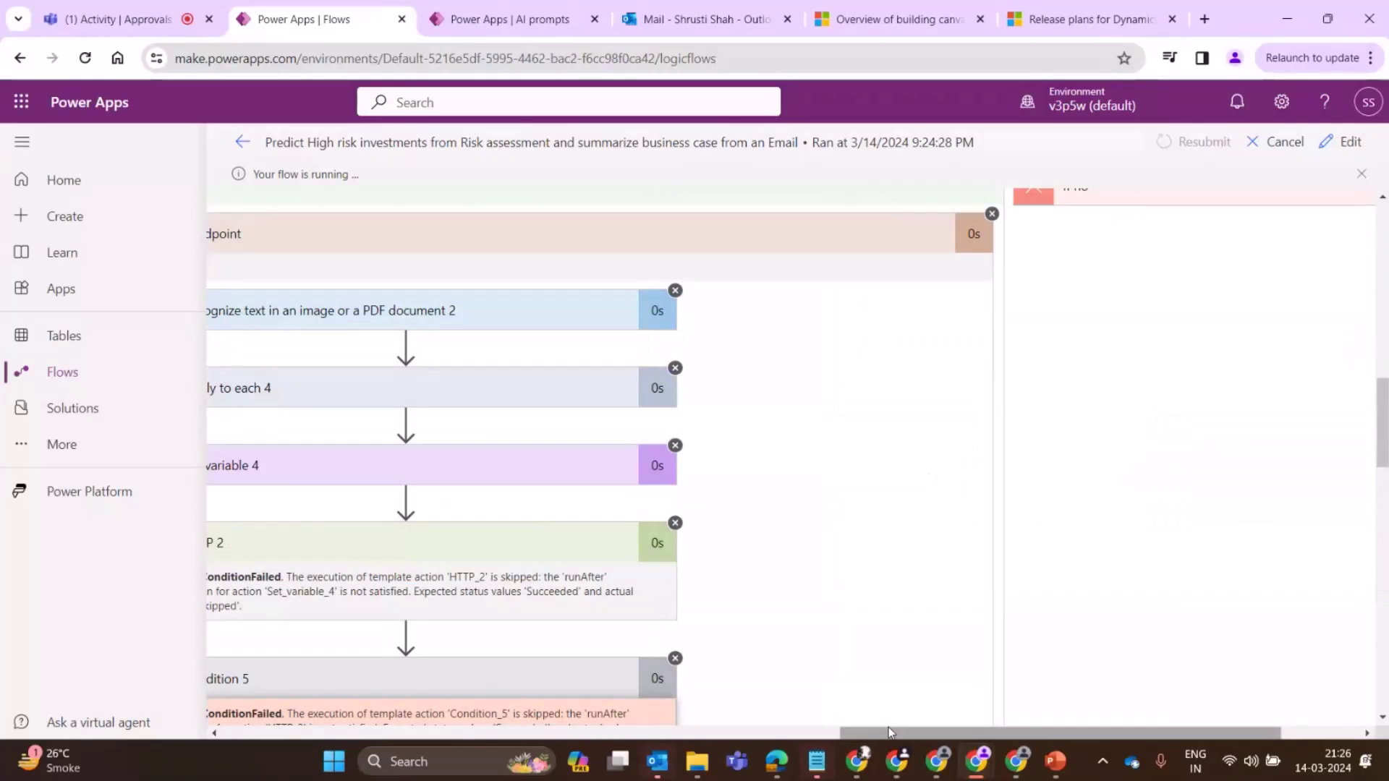
left_click_drag(843, 729, 830, 730)
scroll(831, 730, "left", 7)
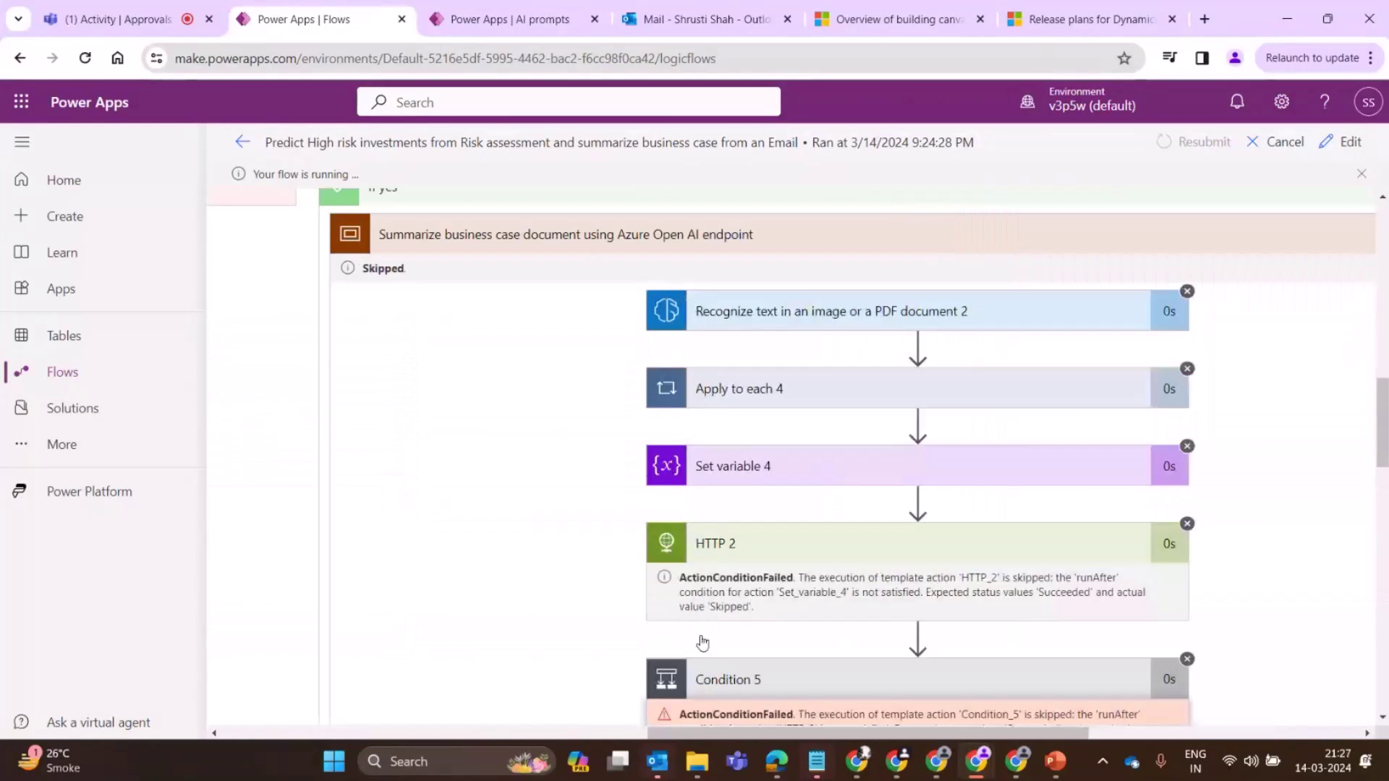
scroll(784, 642, "up", 6)
Step: On the second attachment iteration, highlight the HTTP request's system prompt and returned business case summary
left_click(779, 309)
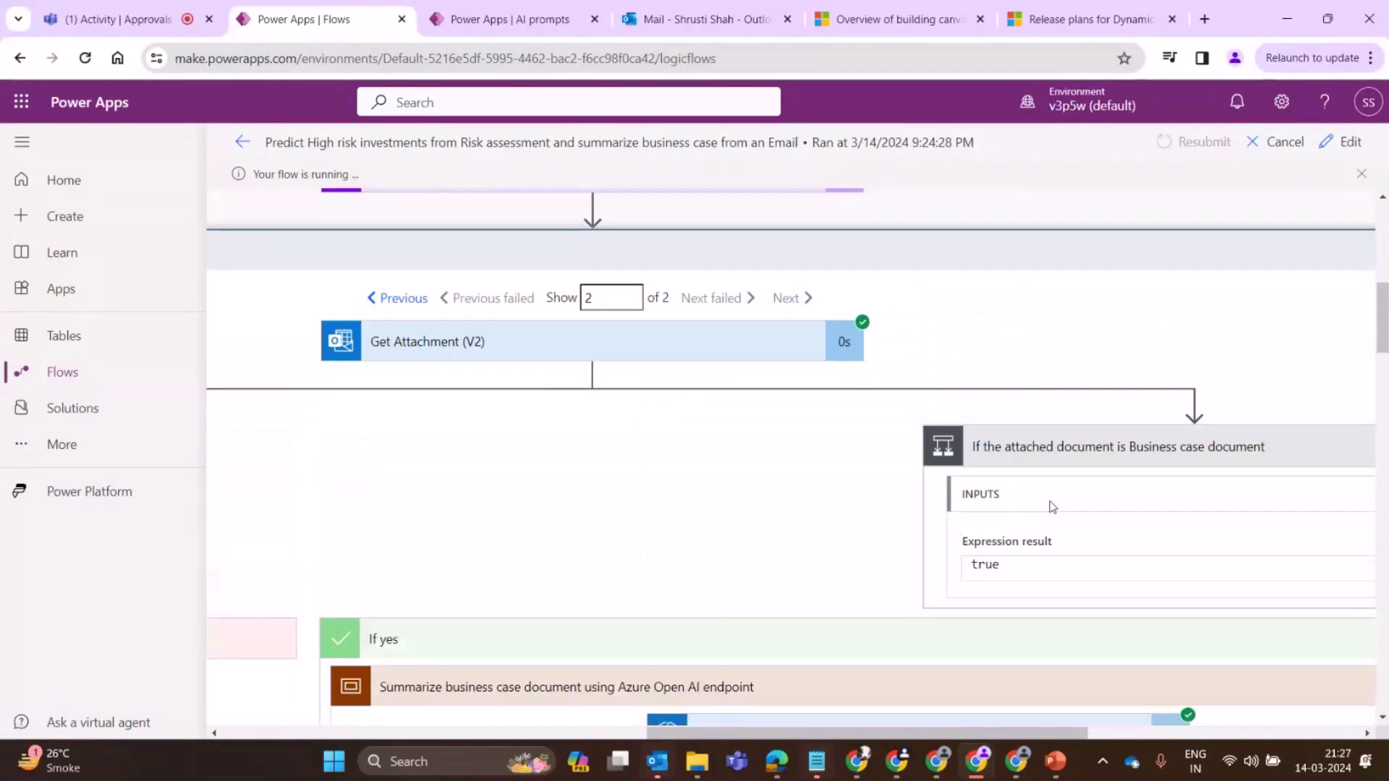
scroll(798, 735, "right", 8)
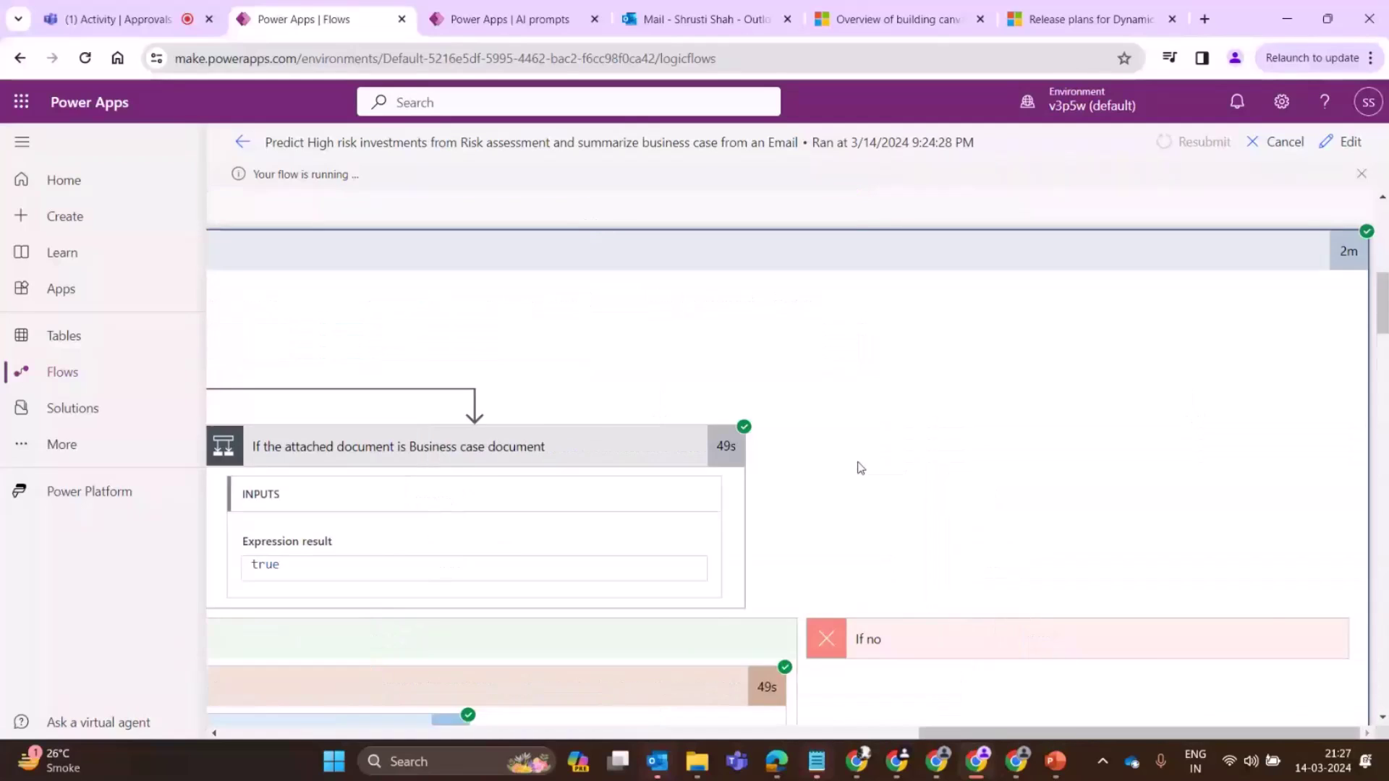
scroll(571, 474, "down", 5)
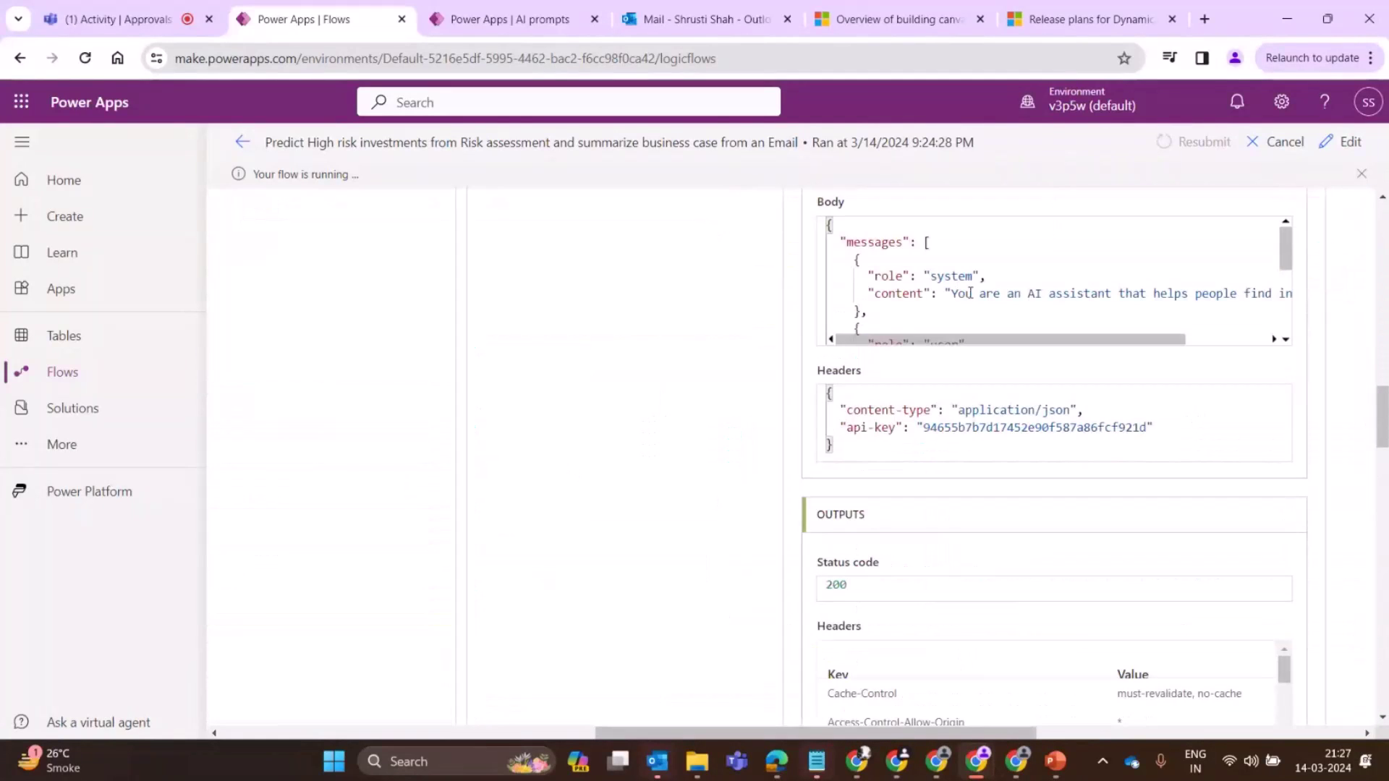
left_click_drag(965, 293, 1275, 293)
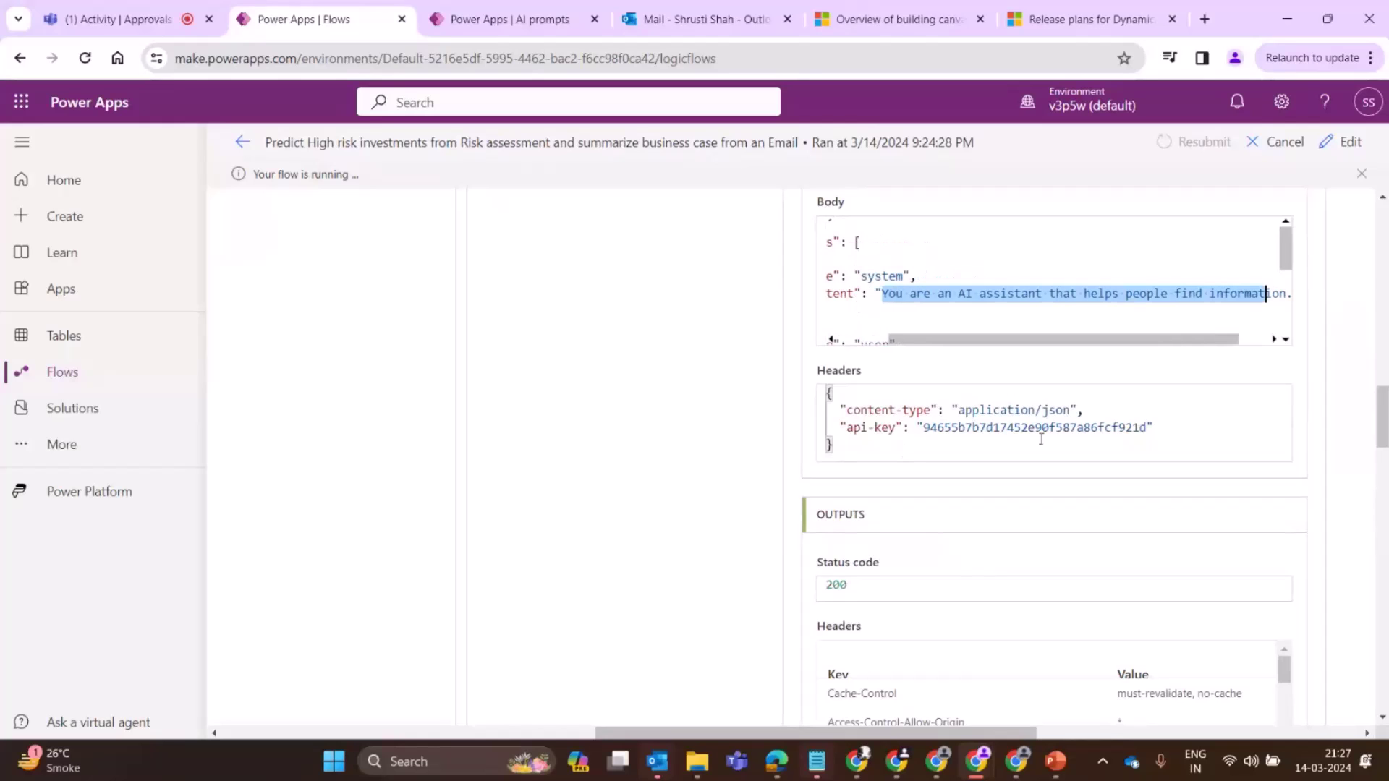
scroll(1091, 527, "down", 5)
scroll(995, 387, "down", 4)
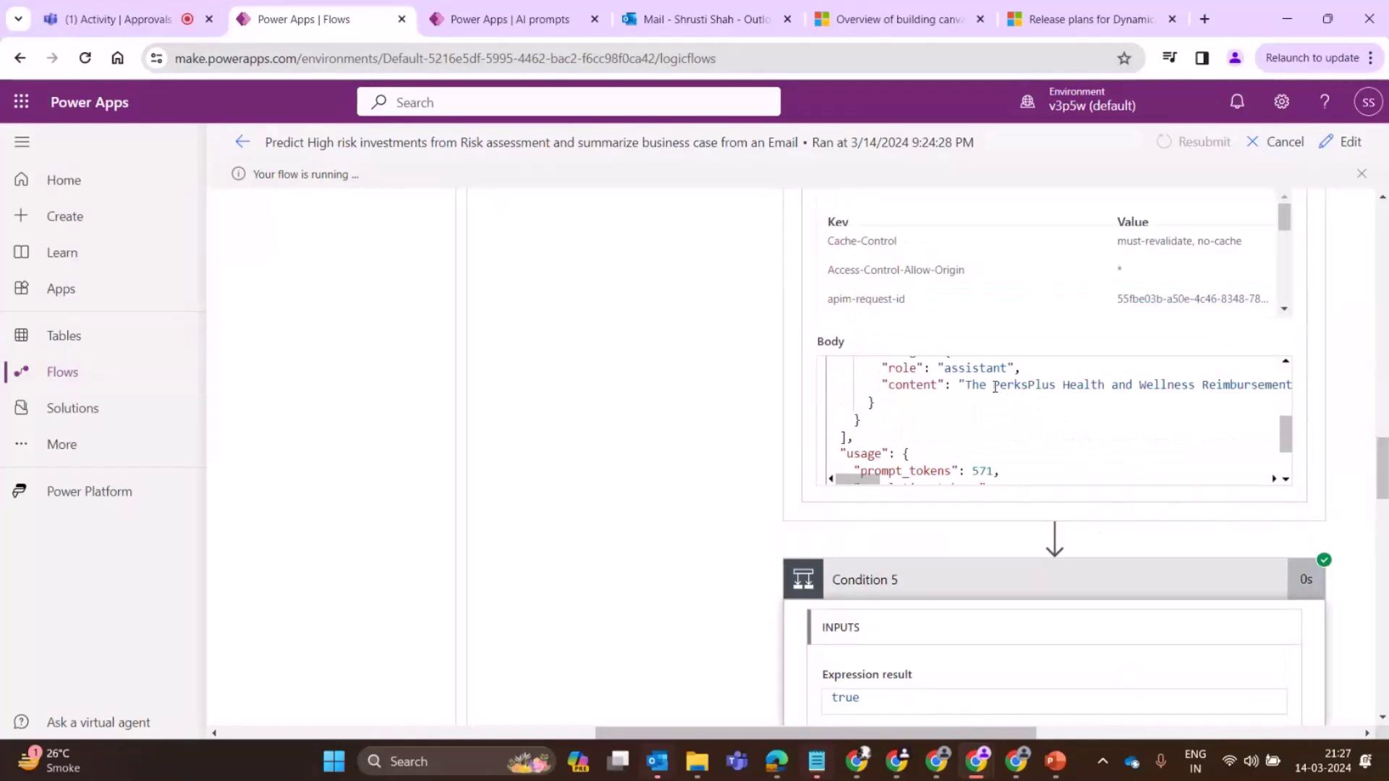
left_click_drag(964, 384, 1262, 383)
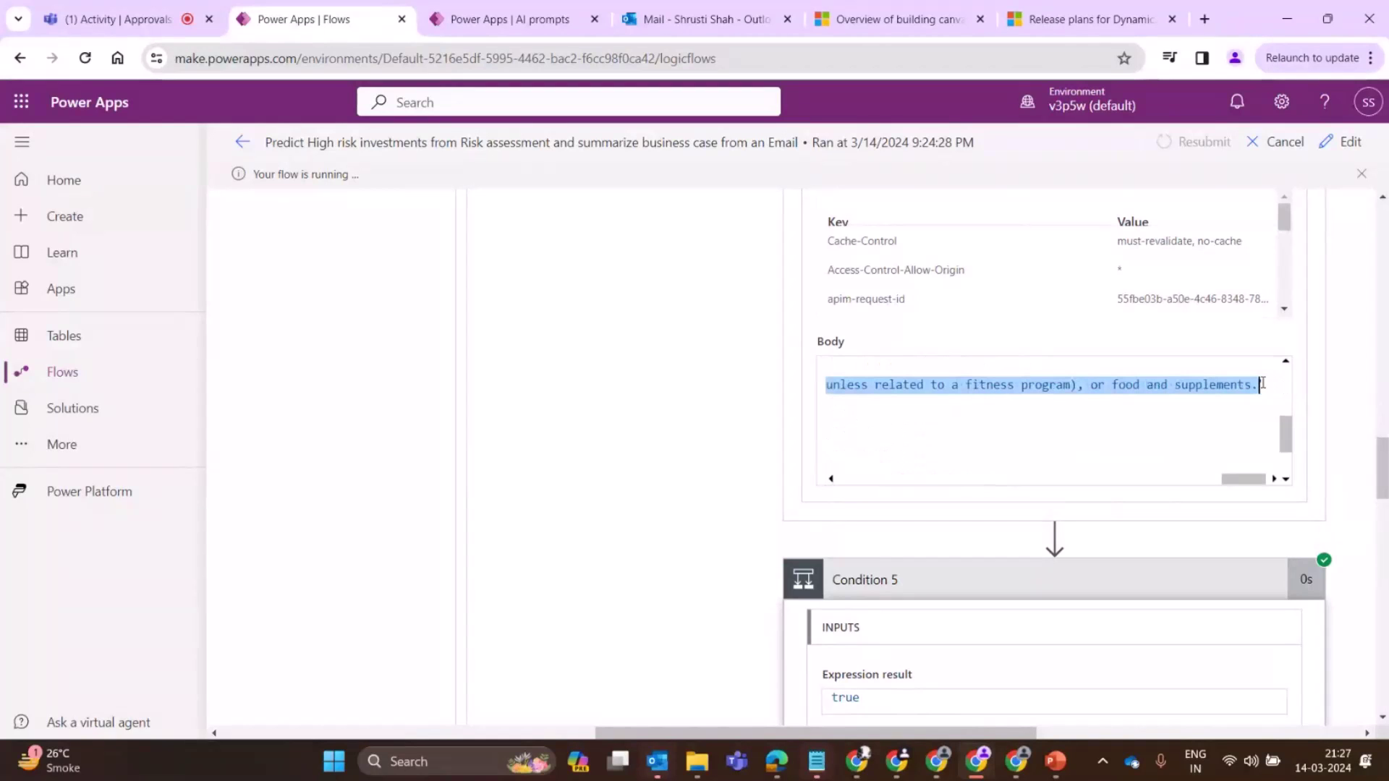
Step: Paste the 620-character PerksPlus Health and Wellness Reimbursement summary into a new Notepad note and read it
left_click(481, 753)
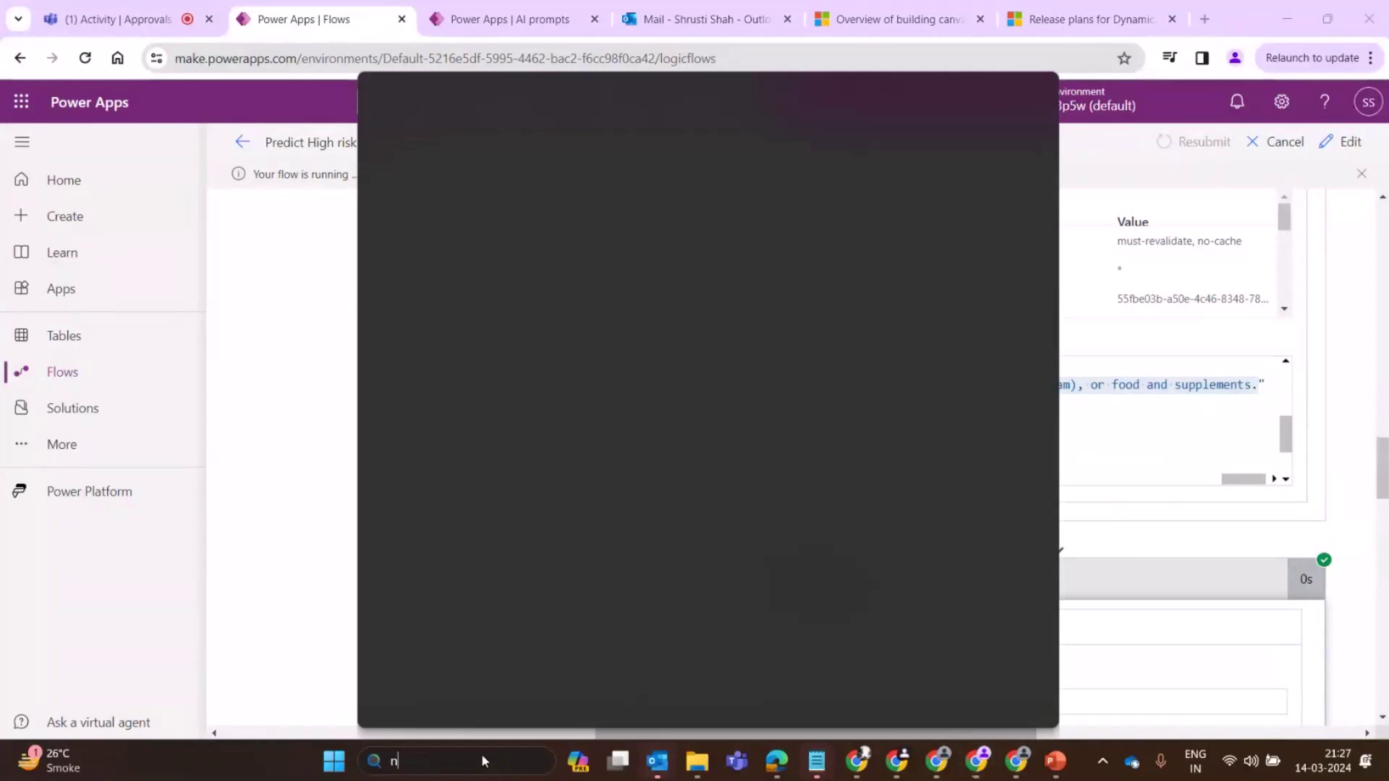
type("notepad")
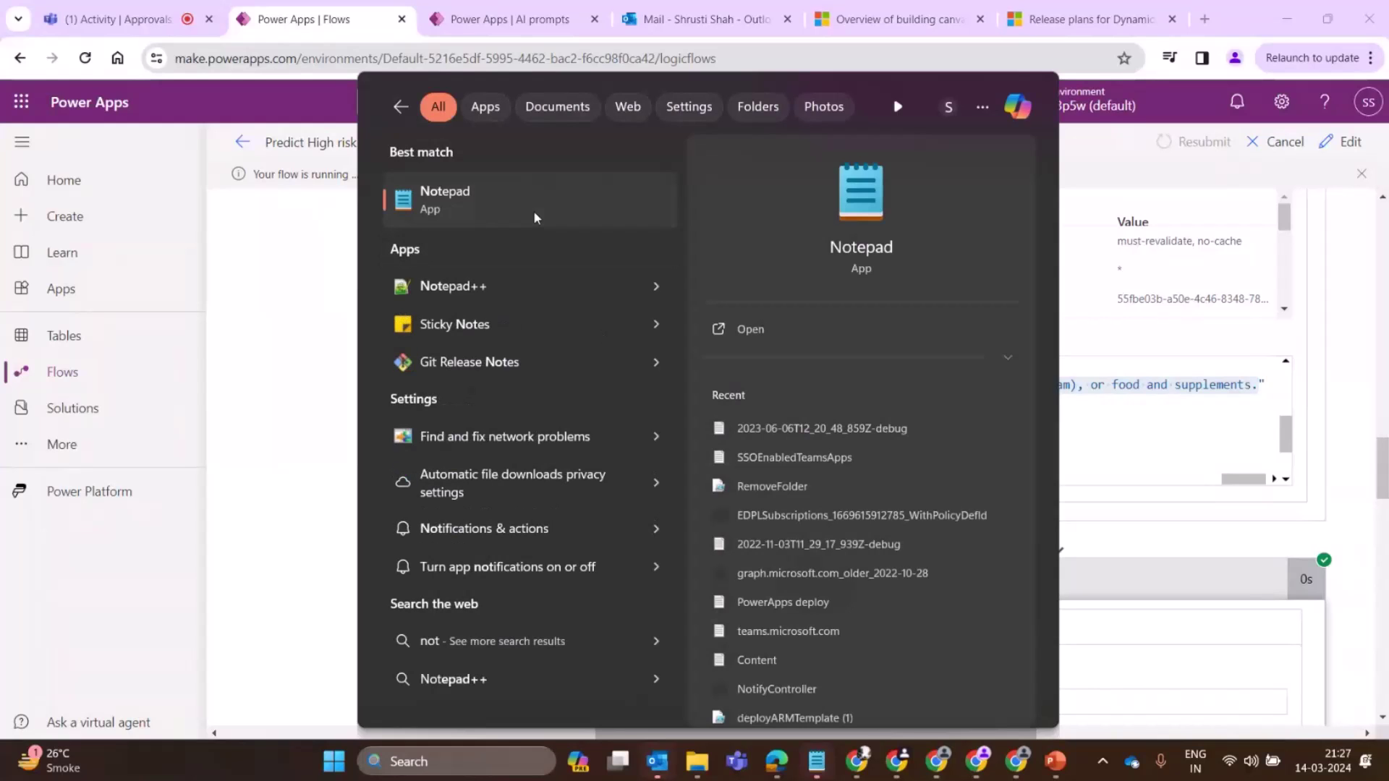
left_click(532, 210)
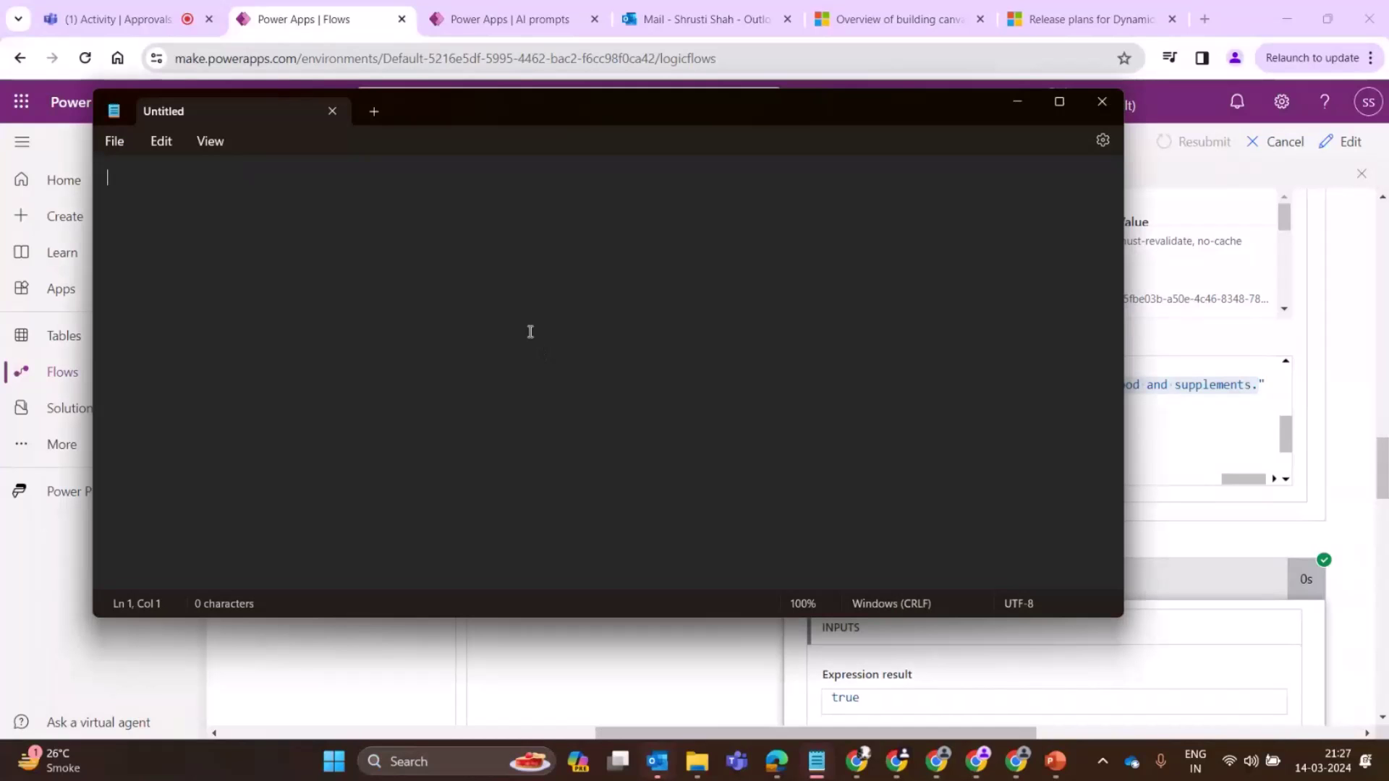
type("The PerksPlus Health and Wellness Reimbursement Program is a benefits program designed to support the health and wellness of employees at Contoso Electronics. The program allows employees to expense up to $1000 for fitness-related programs, covering a wide range of fitness activities, lessons, and experiences. The program is designed to support employees' physical and mental health, and to help them invest in their health and wellness. However, the program does not cover non-fitness related expenses, medical treatments and procedures, travel expenses (unless related to a fitness program), or food and supplements.")
left_click_drag(688, 260, 468, 219)
key("ctrl+a")
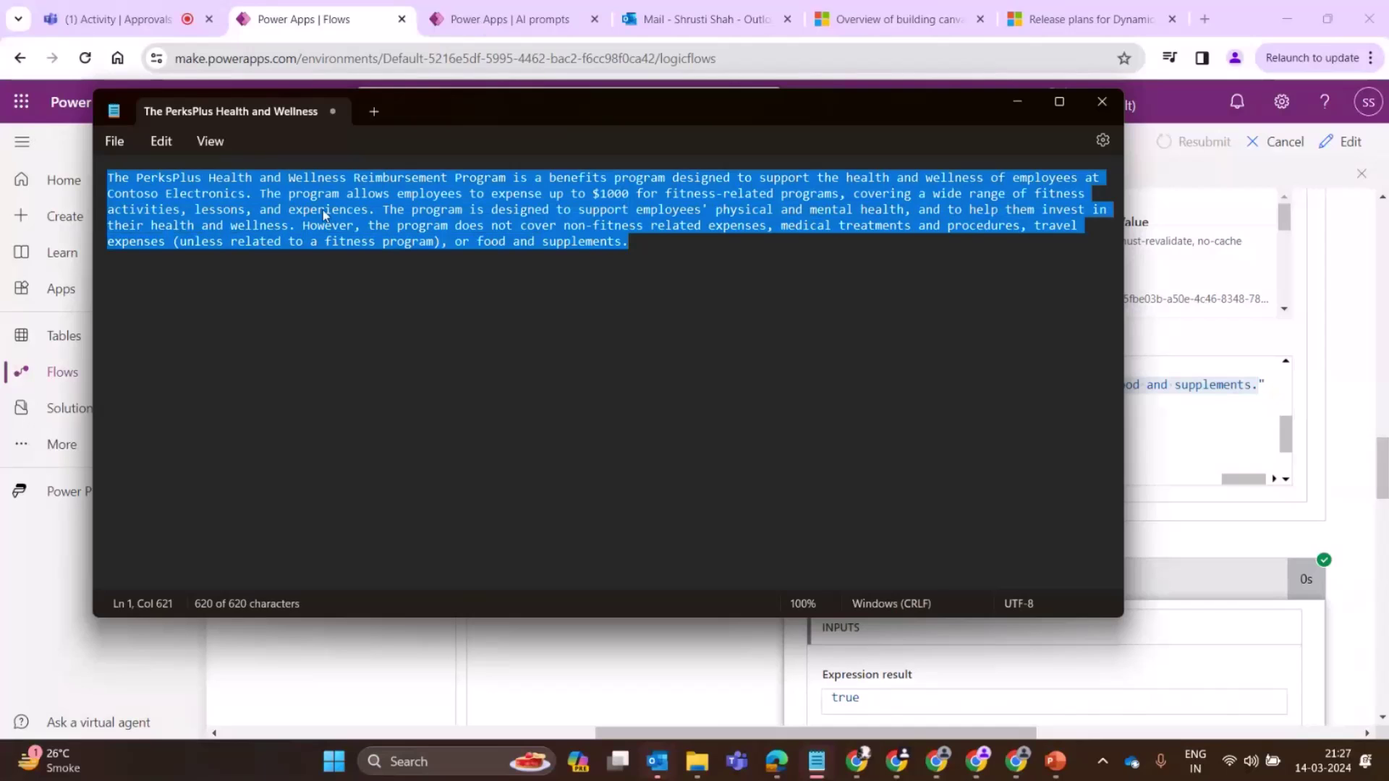
left_click(558, 226)
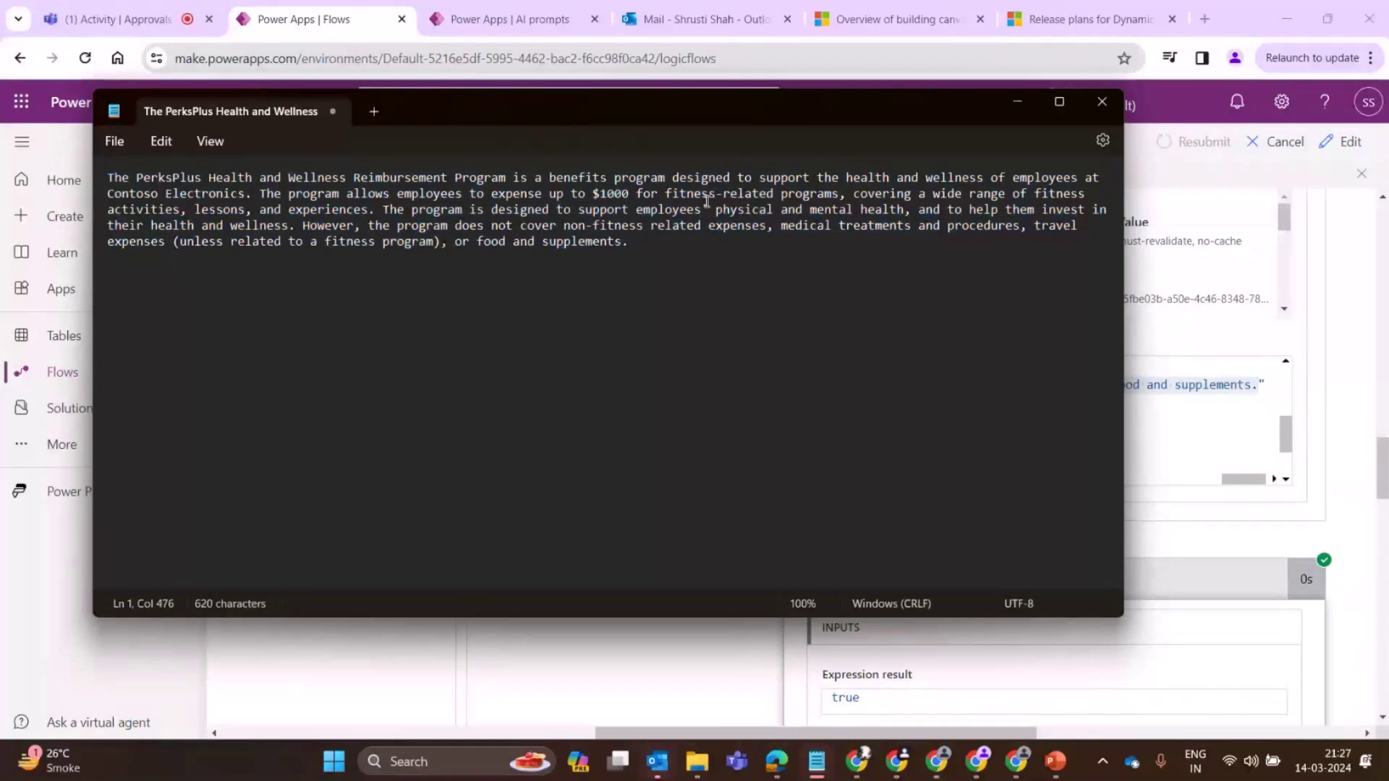
Step: Expand the flow run's Compose step listing Risk-Assessment7.pdf and Business Case.pdf, then view Teams approvals
key("alt+Tab")
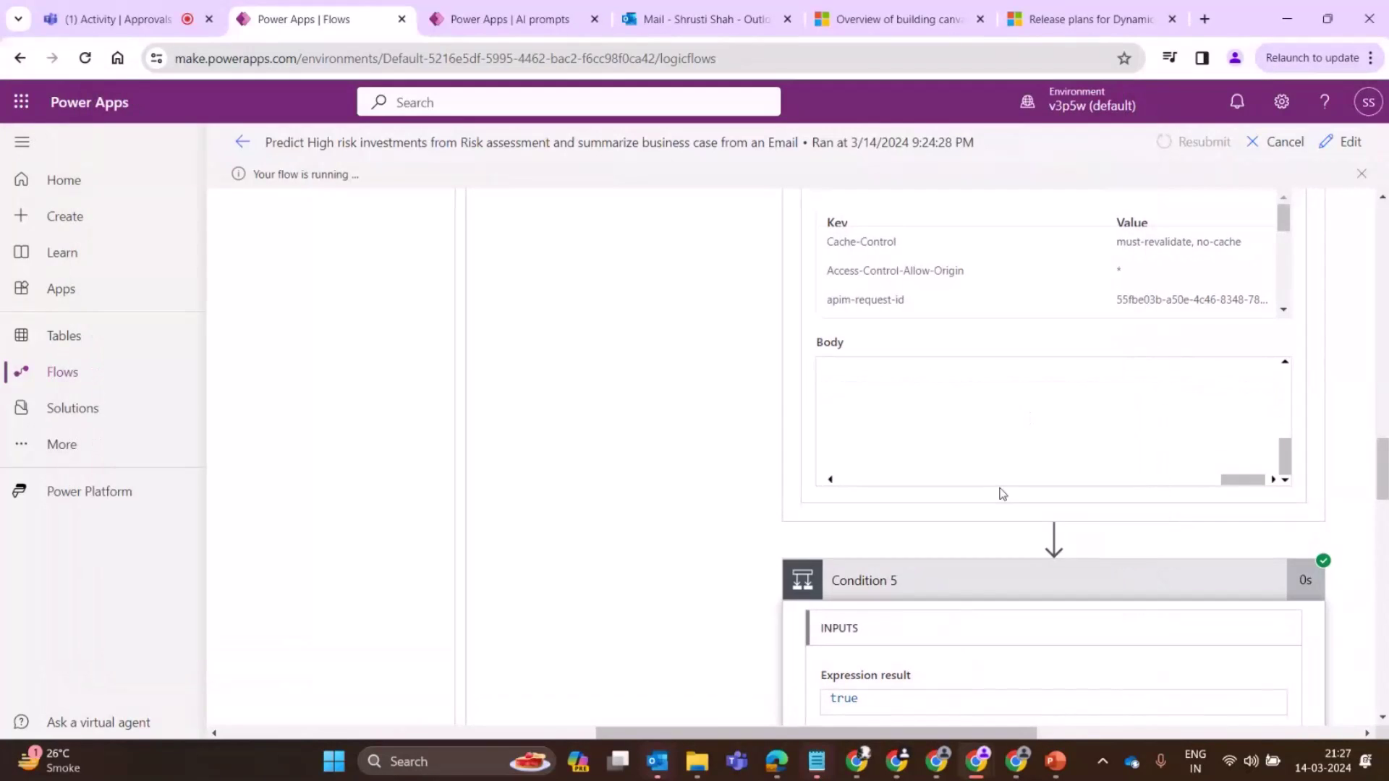
scroll(1002, 493, "down", 5)
scroll(794, 594, "down", 10)
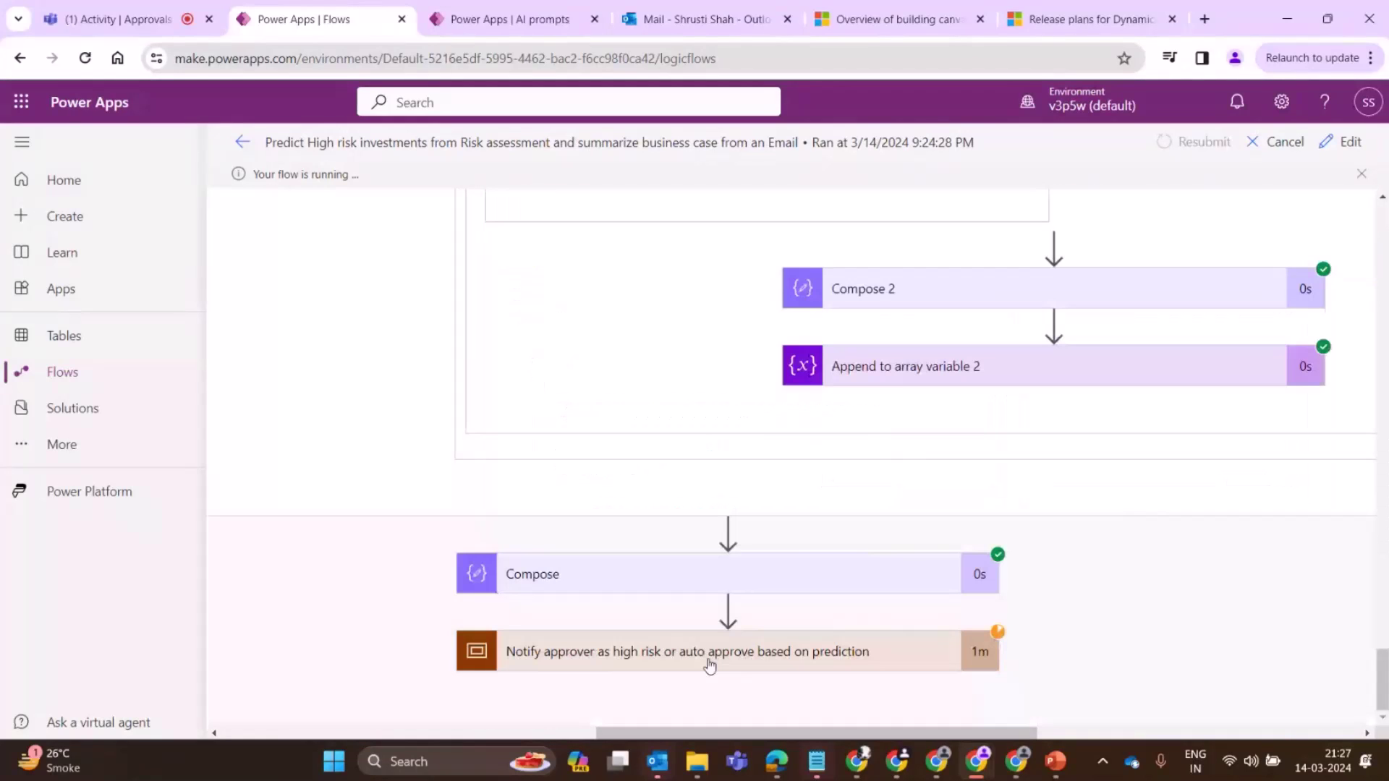
left_click(660, 582)
scroll(737, 536, "down", 3)
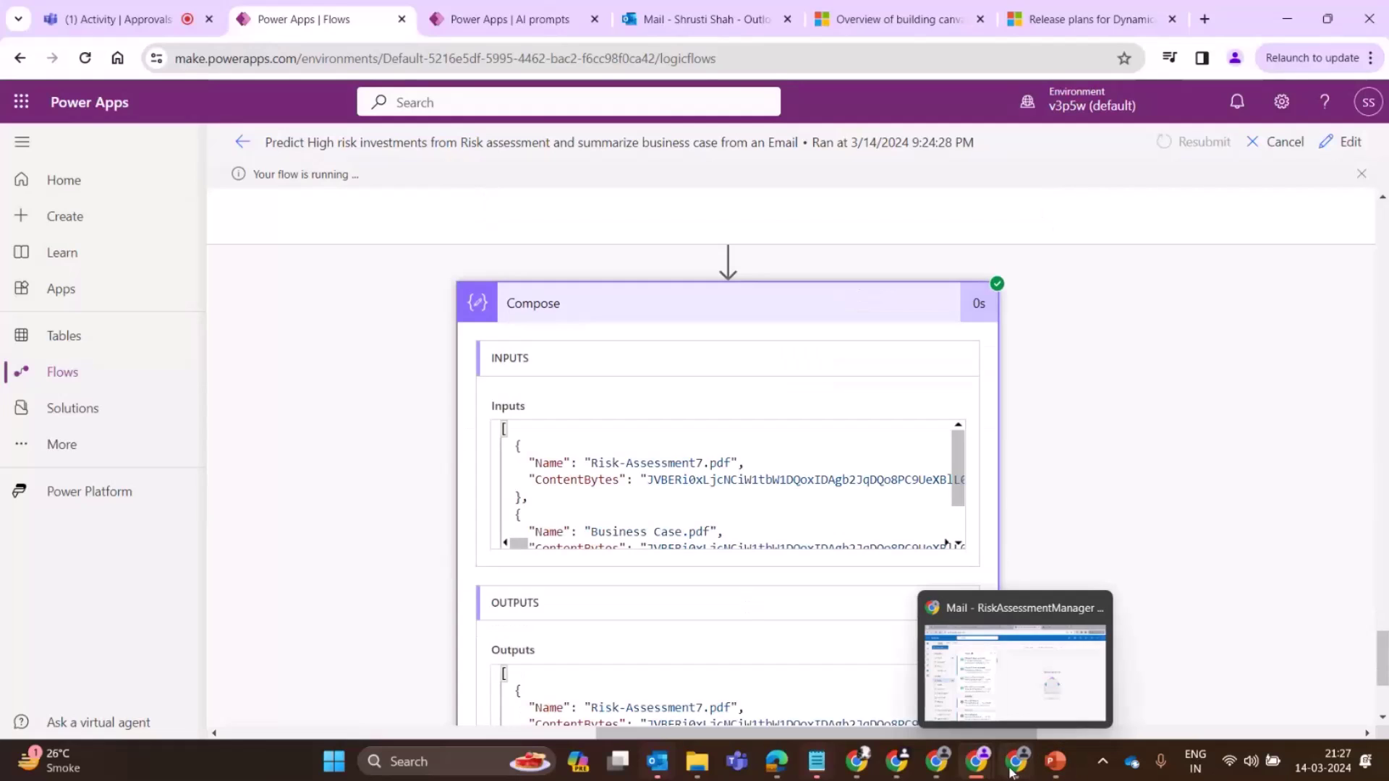
left_click(80, 13)
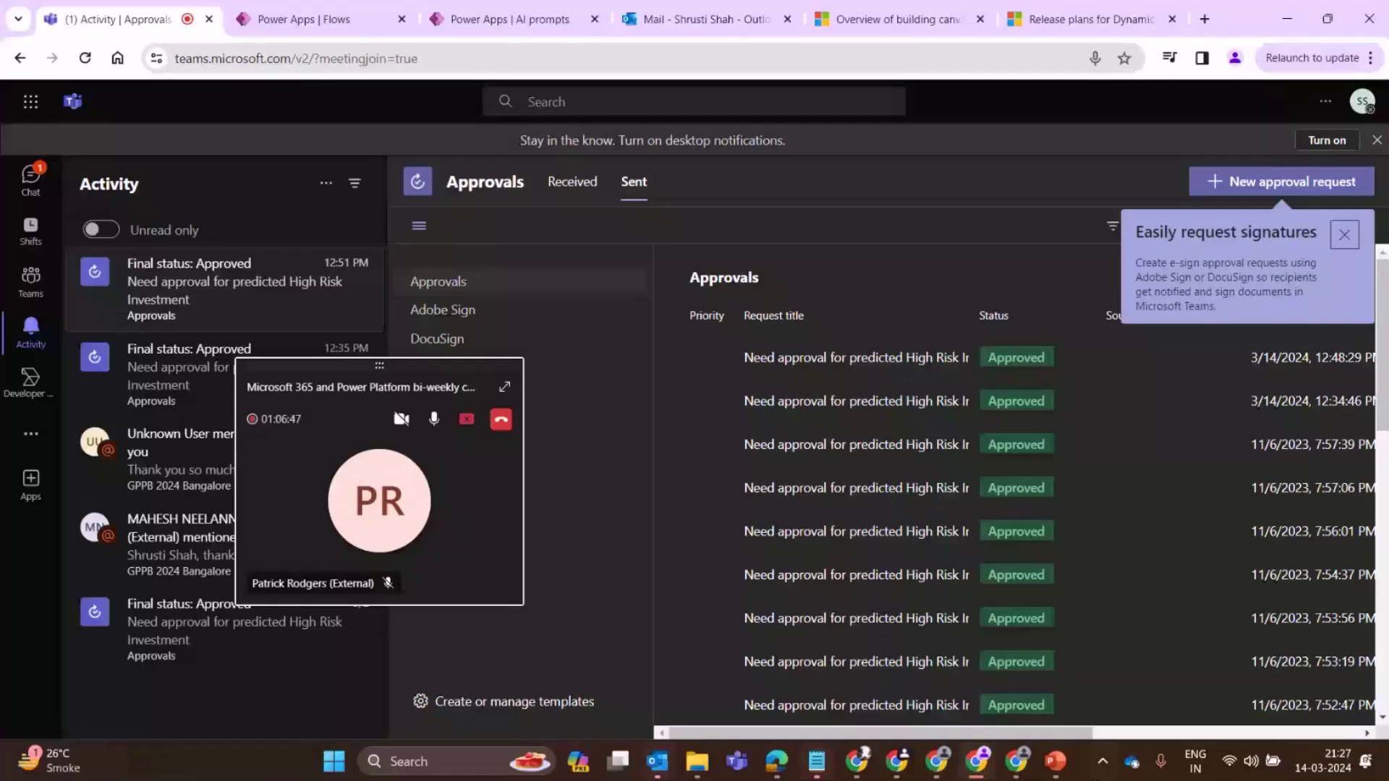
Step: Read the approver's 9:26 PM Power Automate request email down to its Approve/Reject buttons
left_click(1016, 761)
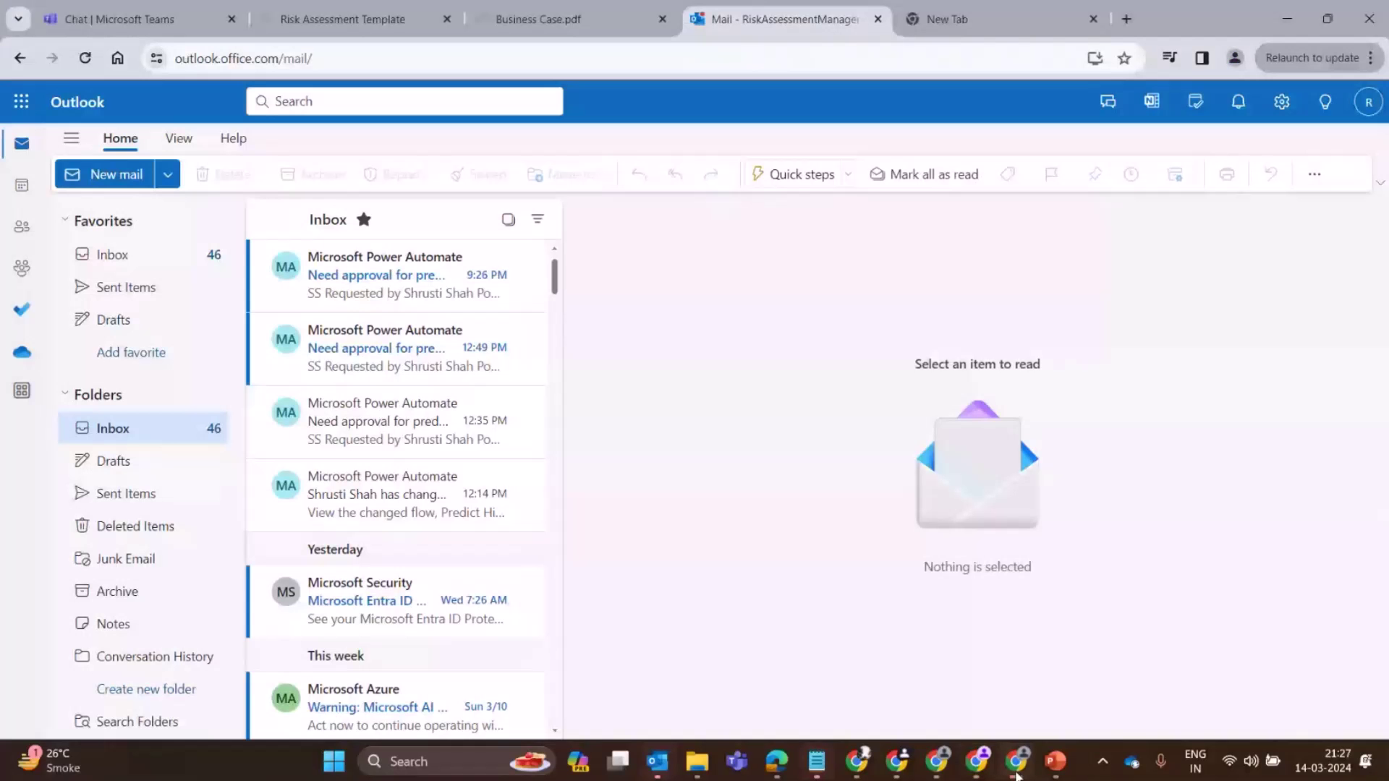
left_click(391, 293)
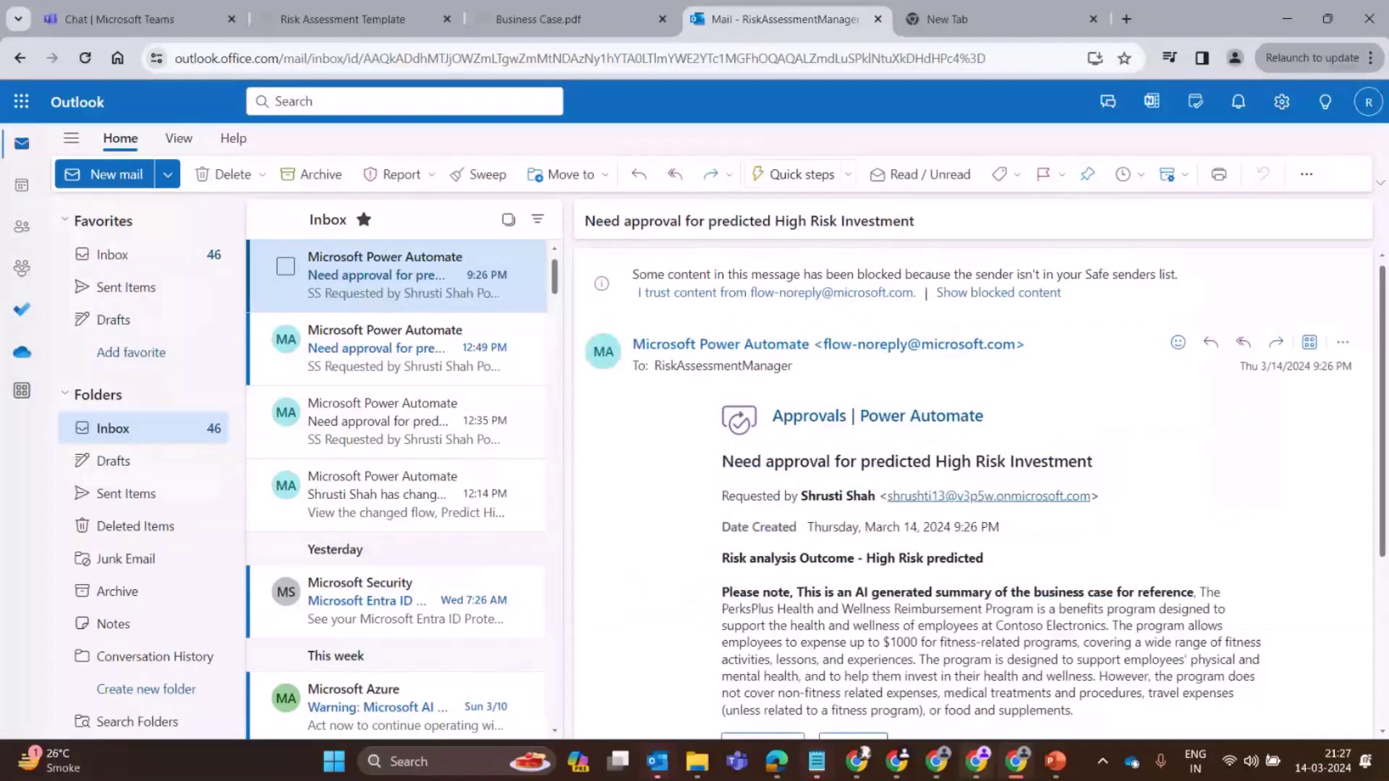
scroll(994, 401, "down", 2)
scroll(994, 402, "down", 3)
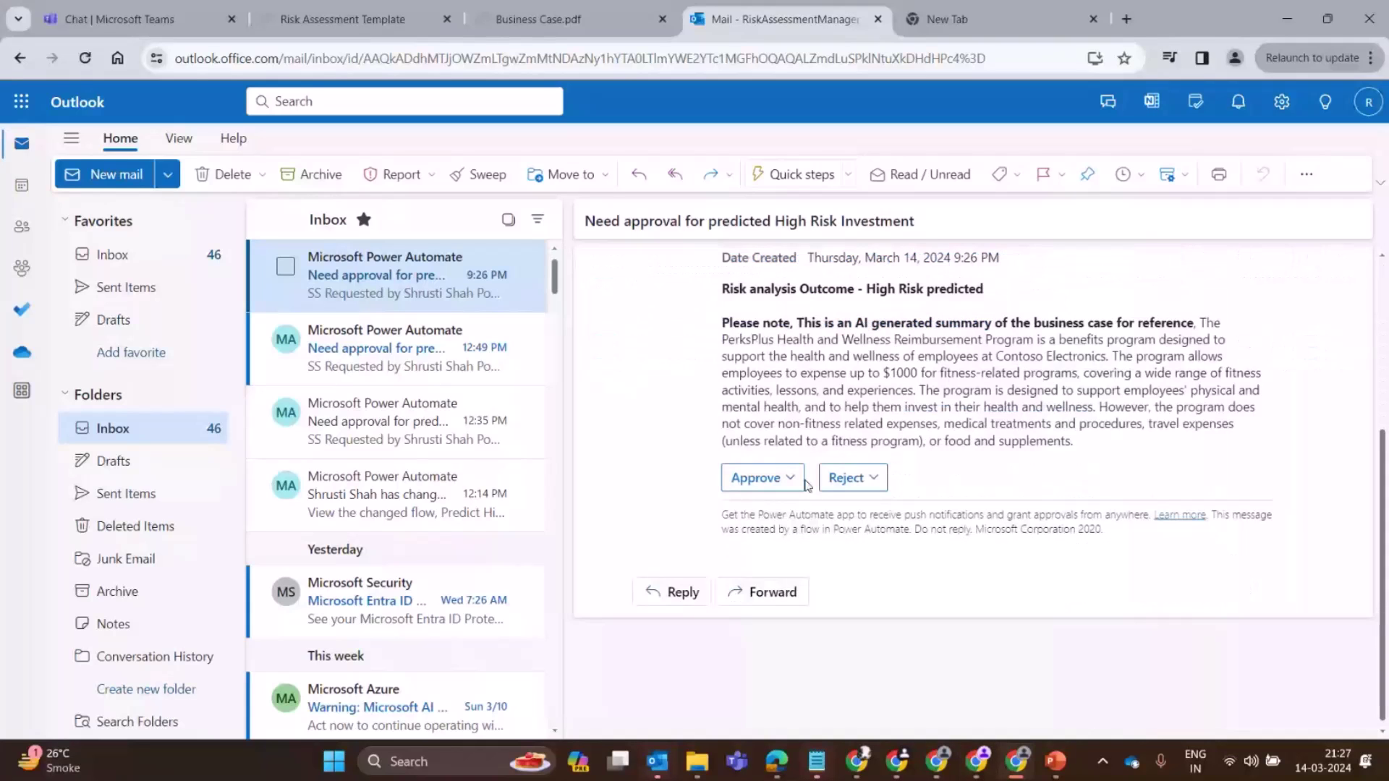
key("ctrl+1")
Step: Approve the new 9:26 PM high-risk investment request in Teams with the comment 'I approve'
left_click(31, 329)
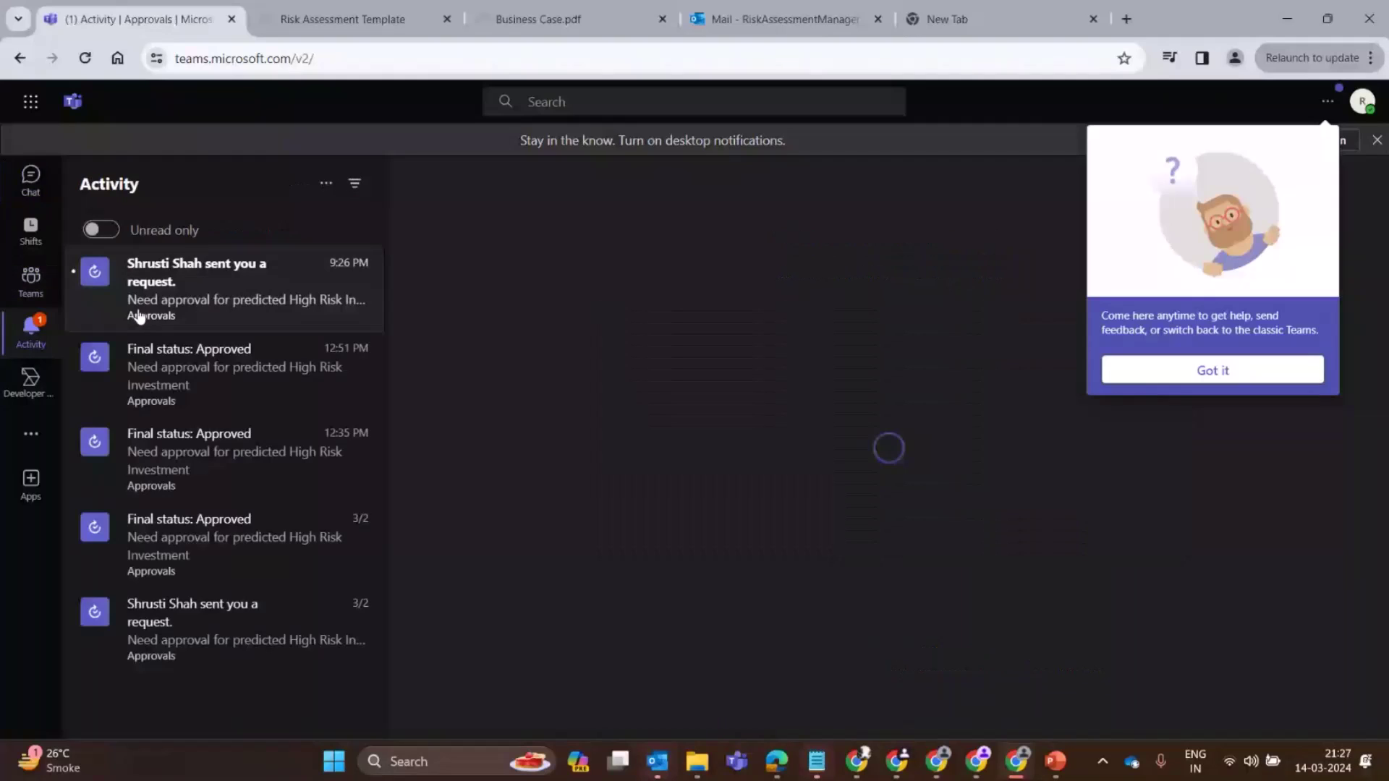
left_click(174, 304)
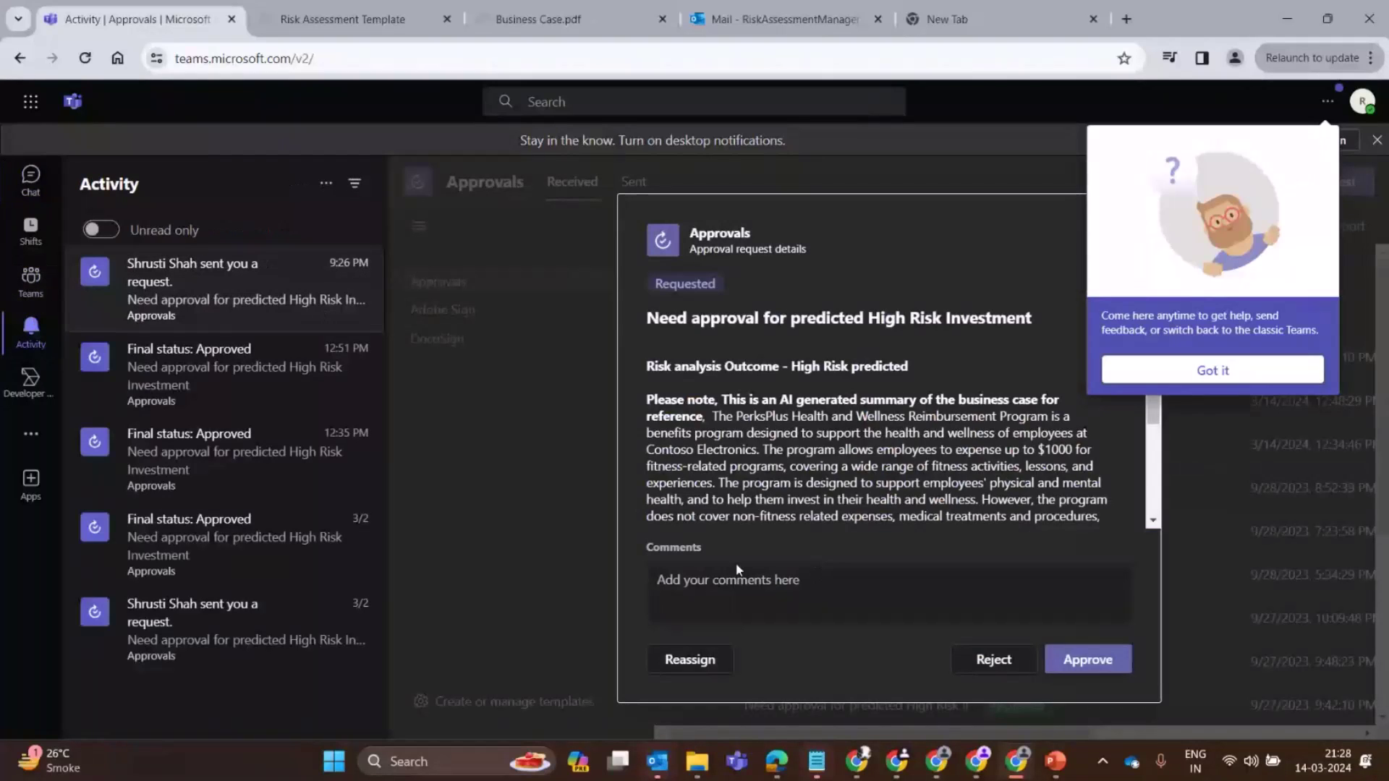
left_click(738, 571)
type("I approve")
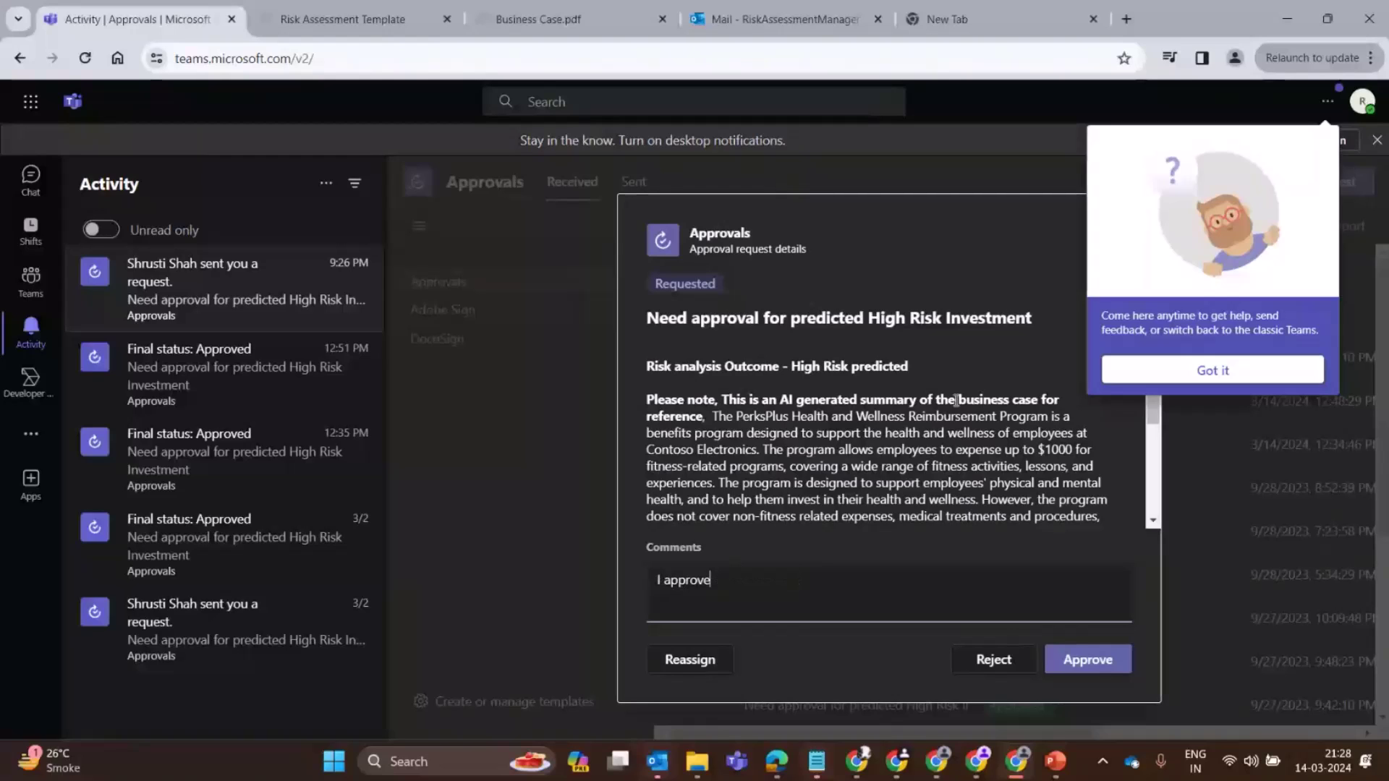
scroll(956, 399, "down", 3)
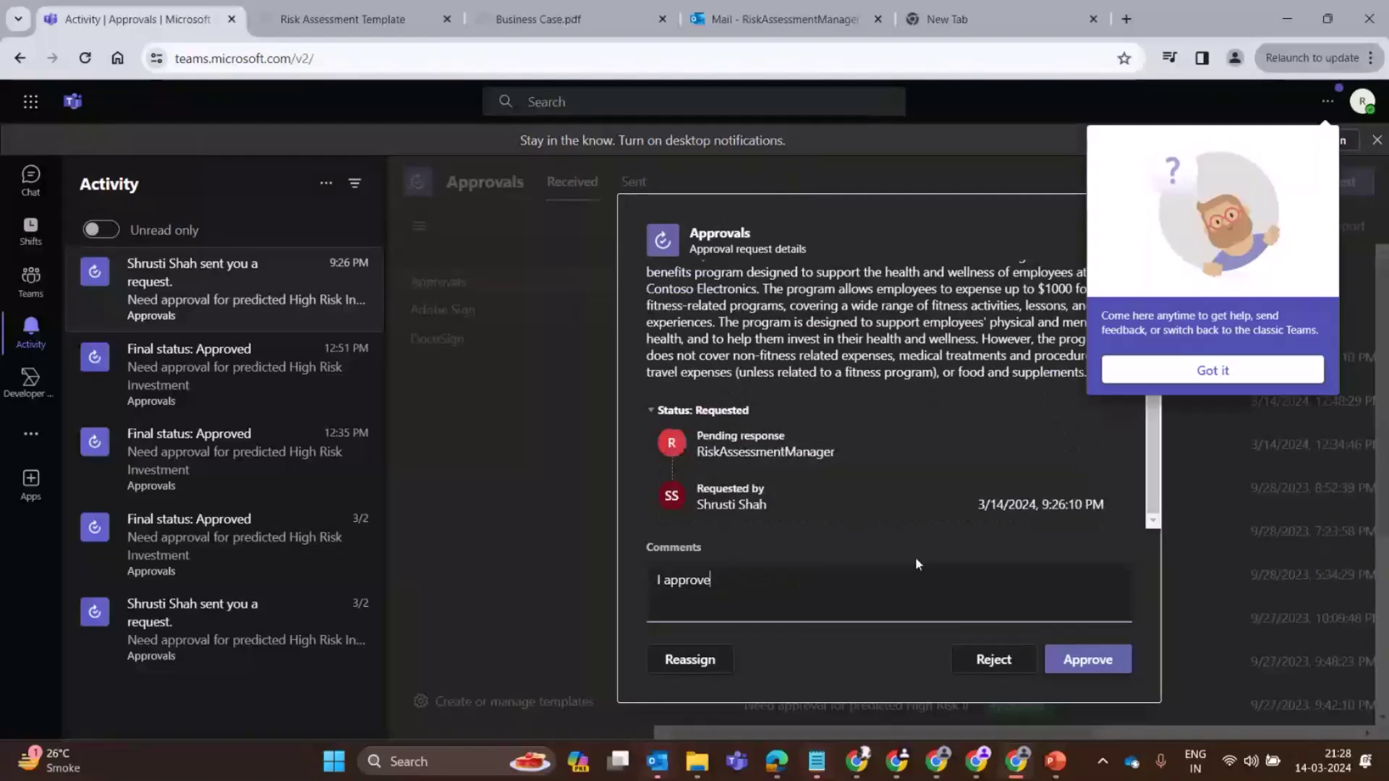
left_click(1127, 662)
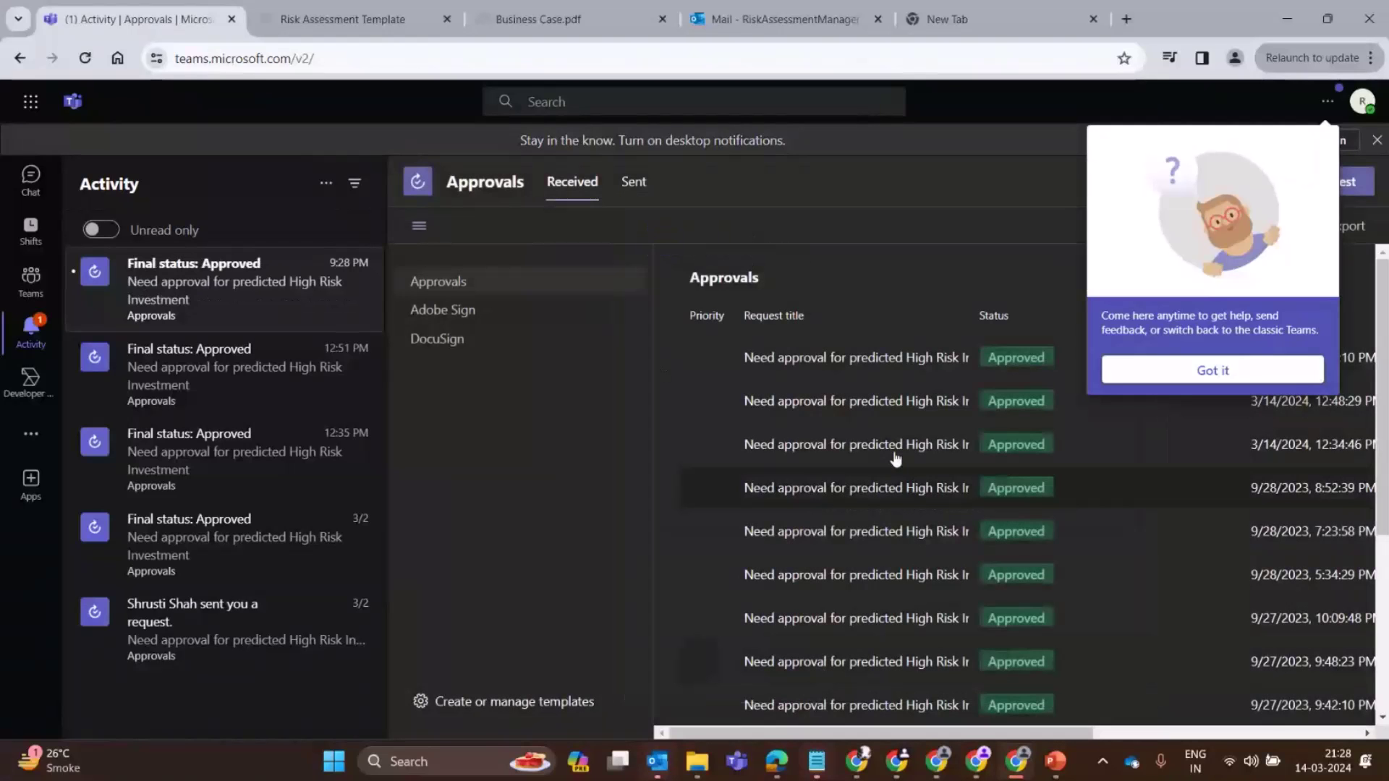
left_click(976, 761)
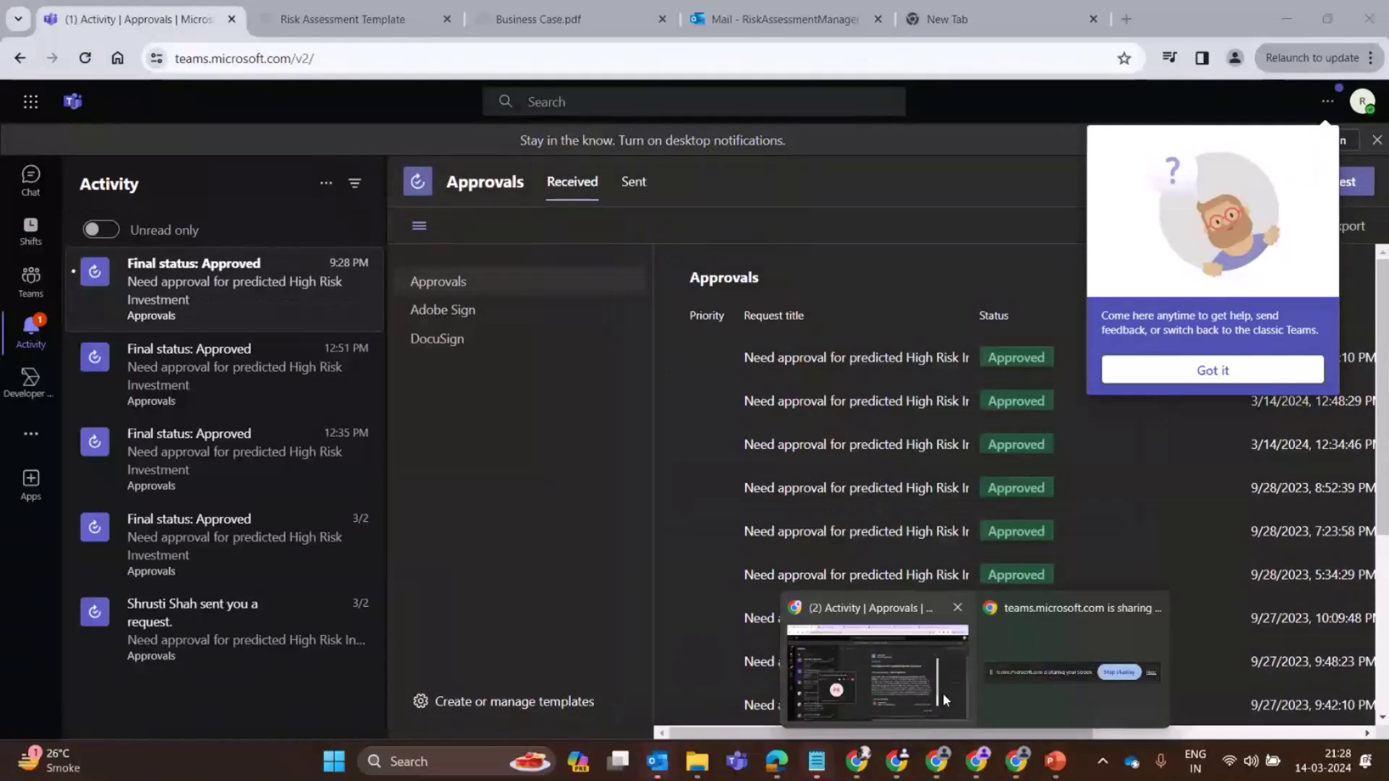
left_click(943, 693)
Step: Refresh the requester's Outlook and read the 9:28 PM 'Approved - High risk investment' email with its comment
key("ctrl+4")
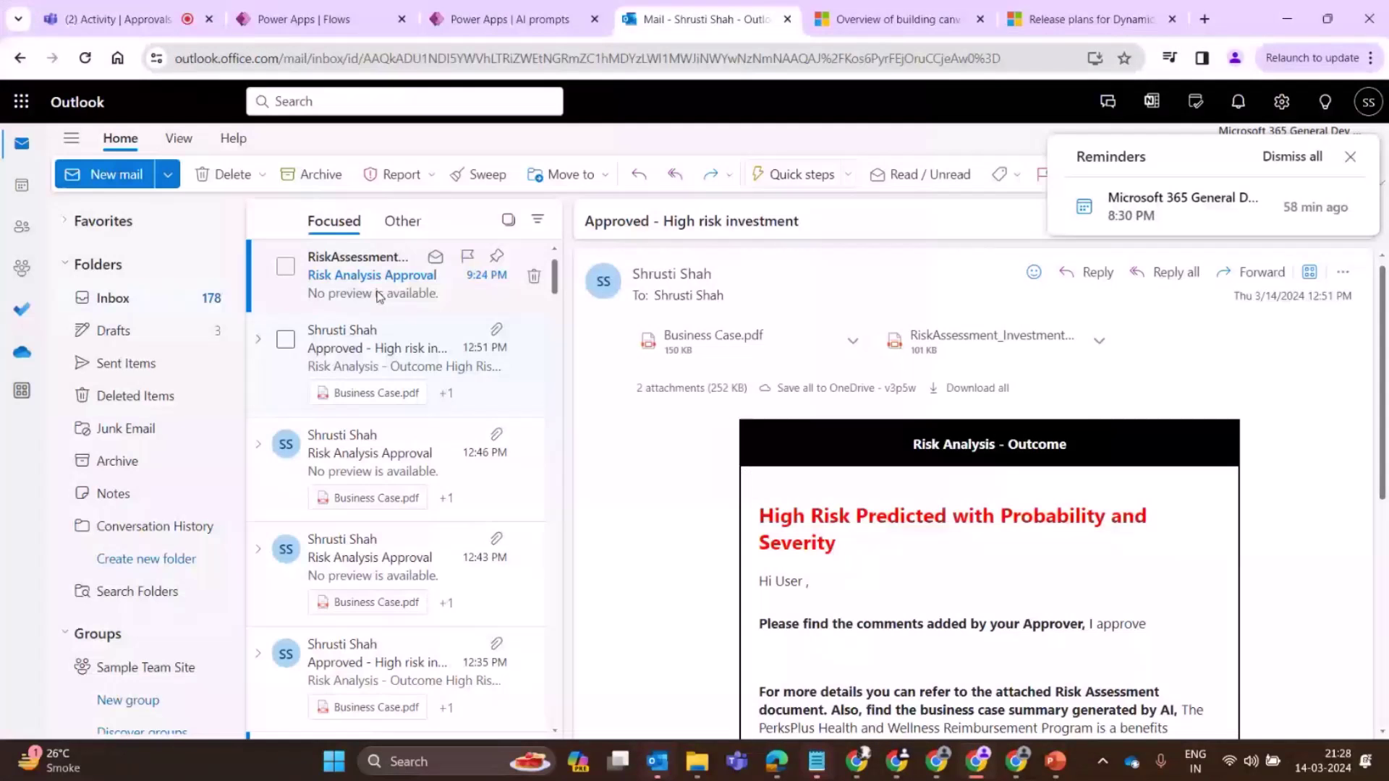
left_click(84, 62)
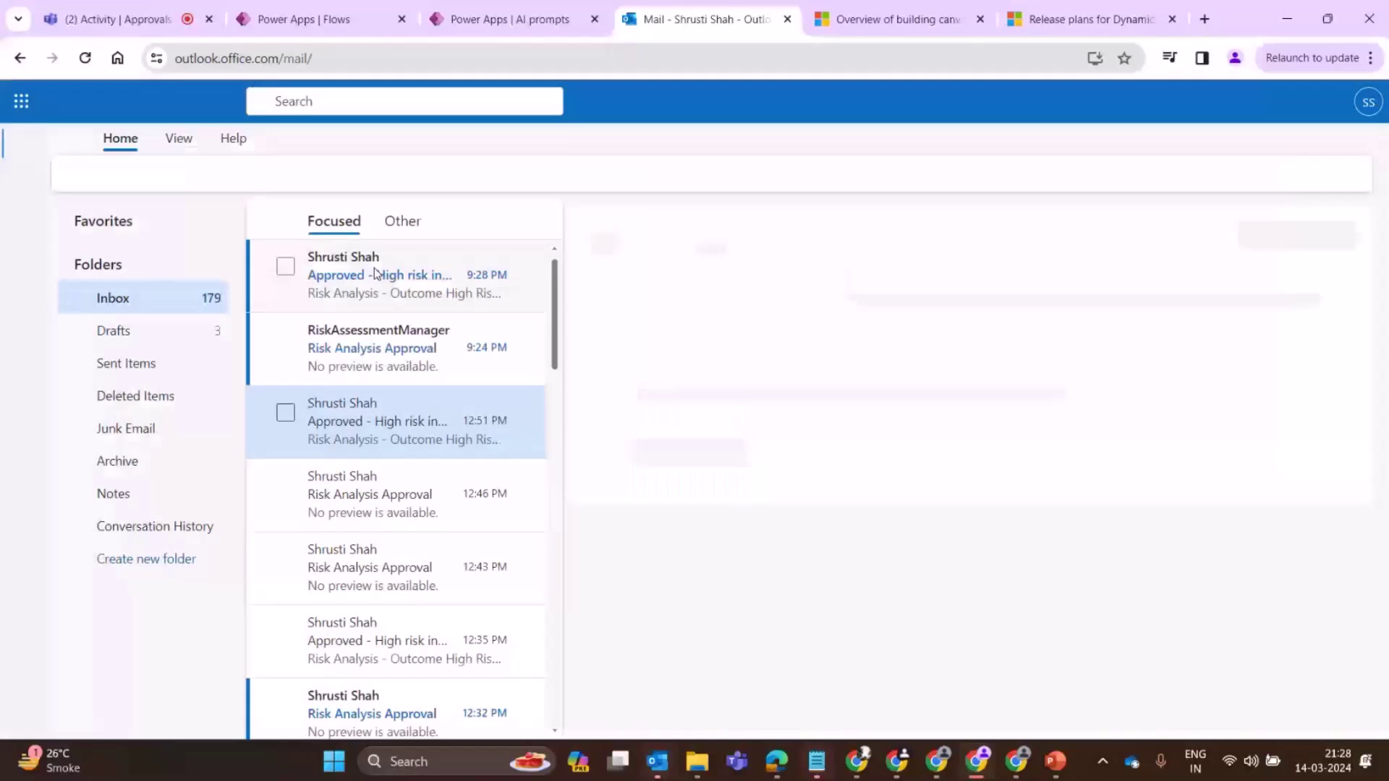
left_click(374, 290)
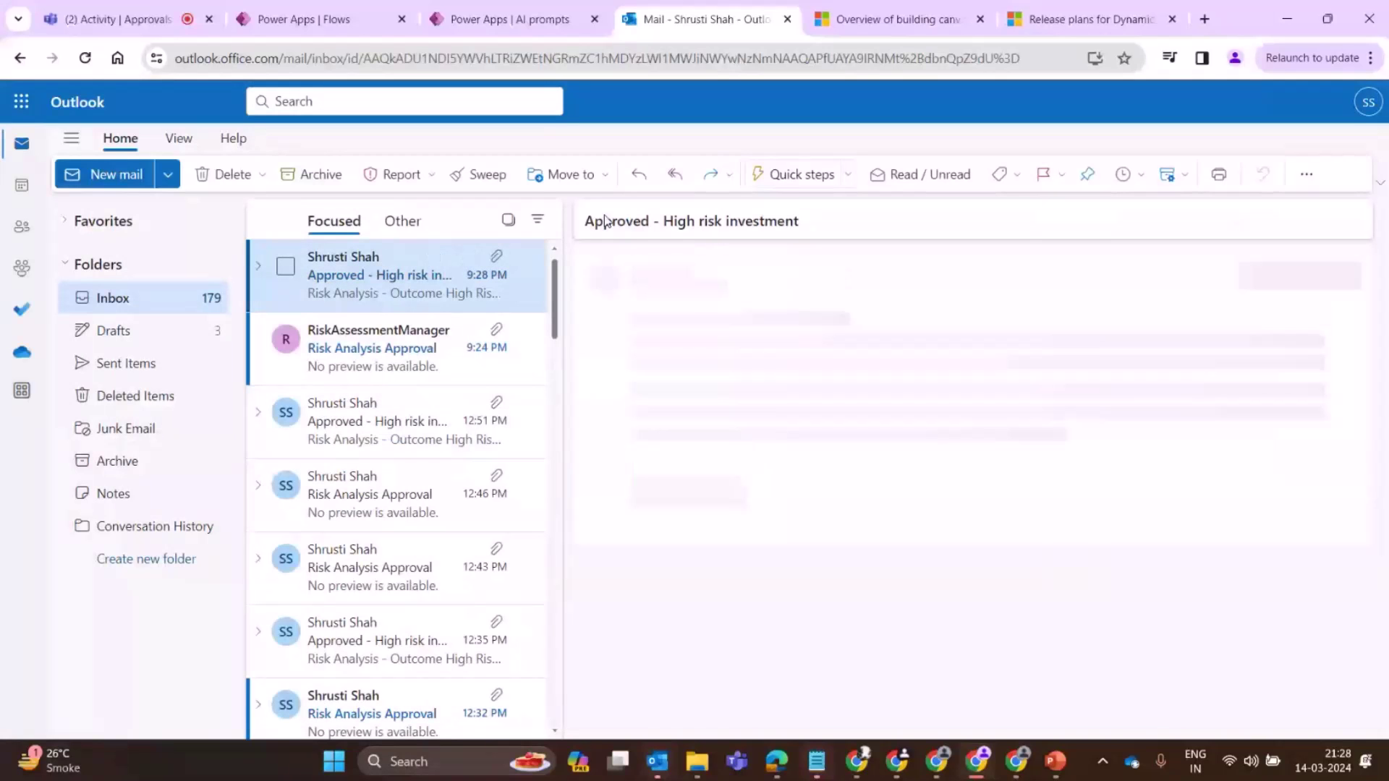
left_click_drag(604, 221, 859, 226)
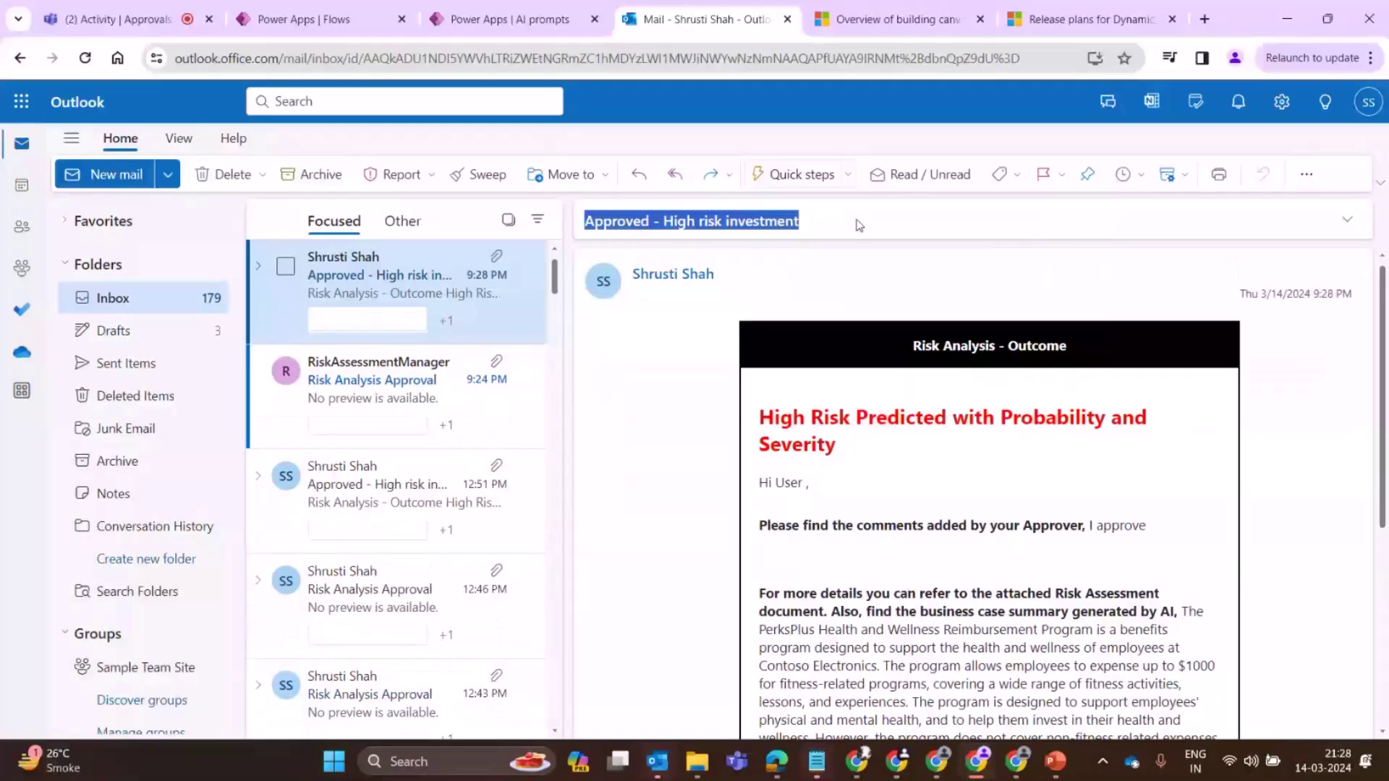
scroll(883, 503, "down", 1)
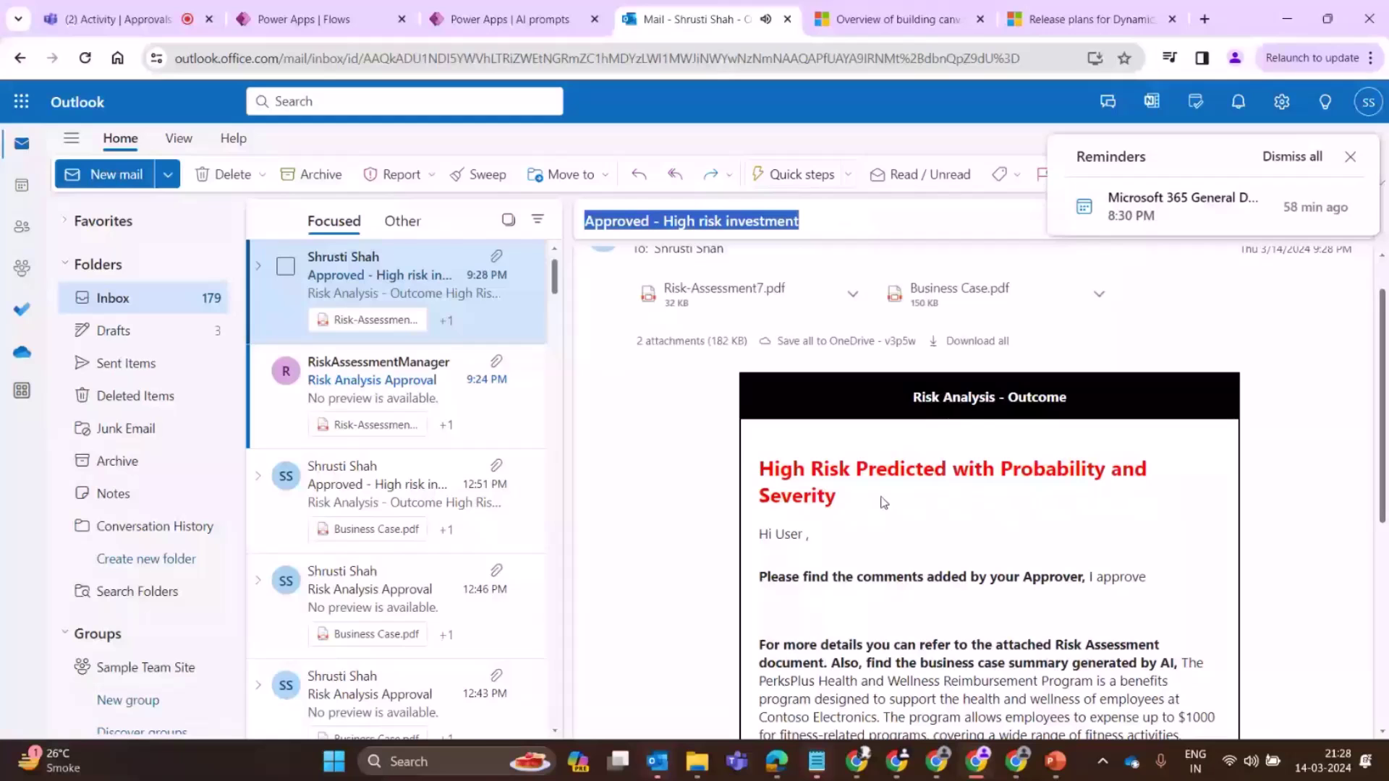
left_click(137, 6)
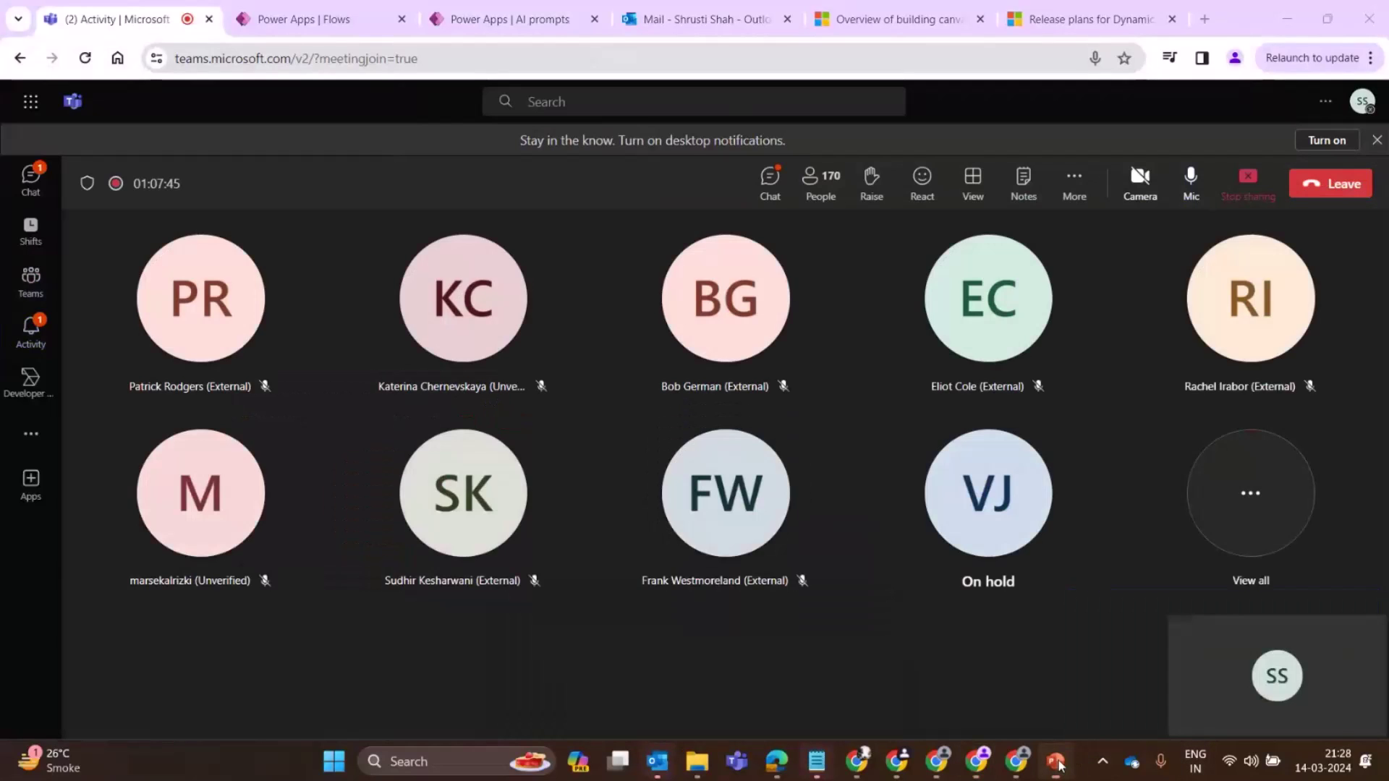
Step: Present the Automated AI Approvals deck from slide 7, the Process Flow slide
key("alt+Tab")
left_click(124, 124)
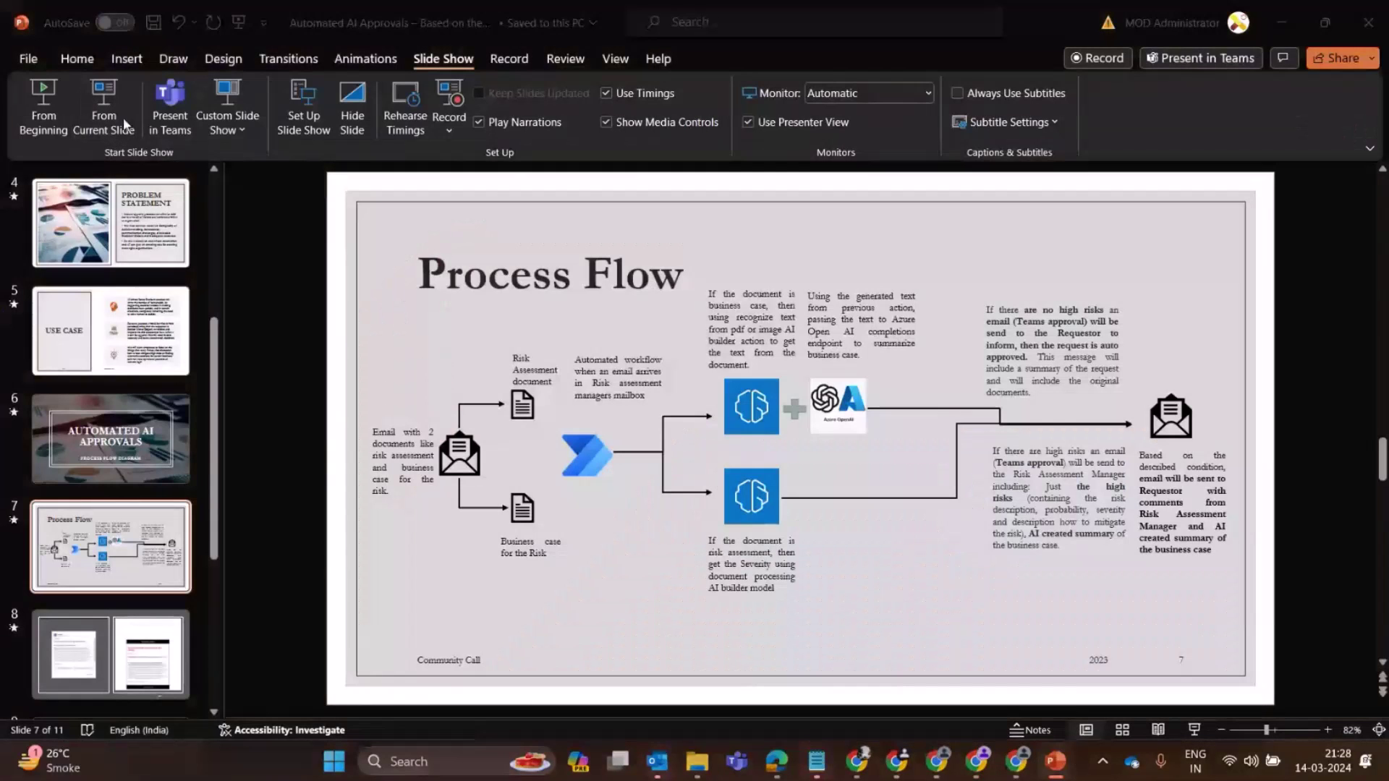